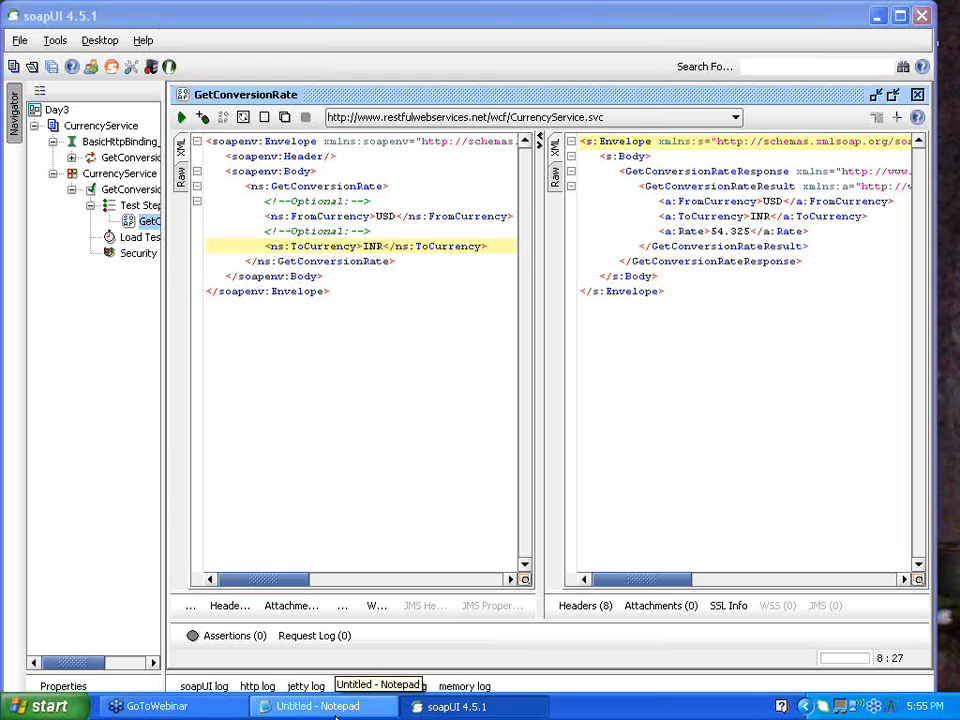
# Step: Switch to the open Notepad file and add the heading "Assertions:" underlined with dashes below the CurrencyService URL
pyautogui.click(337, 706)
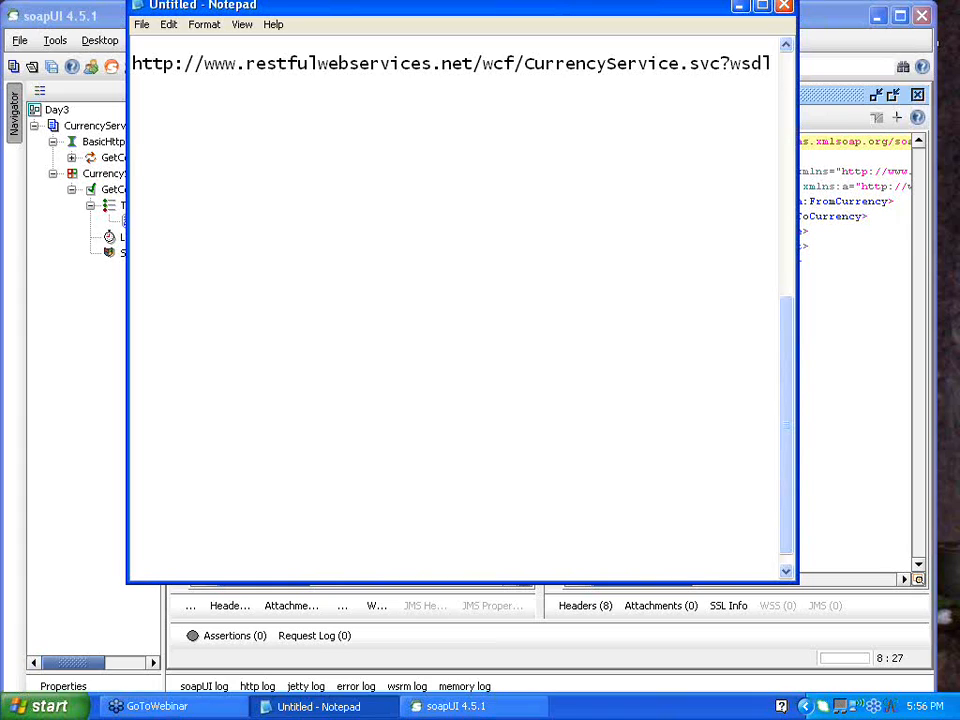
pyautogui.write('Assertions')
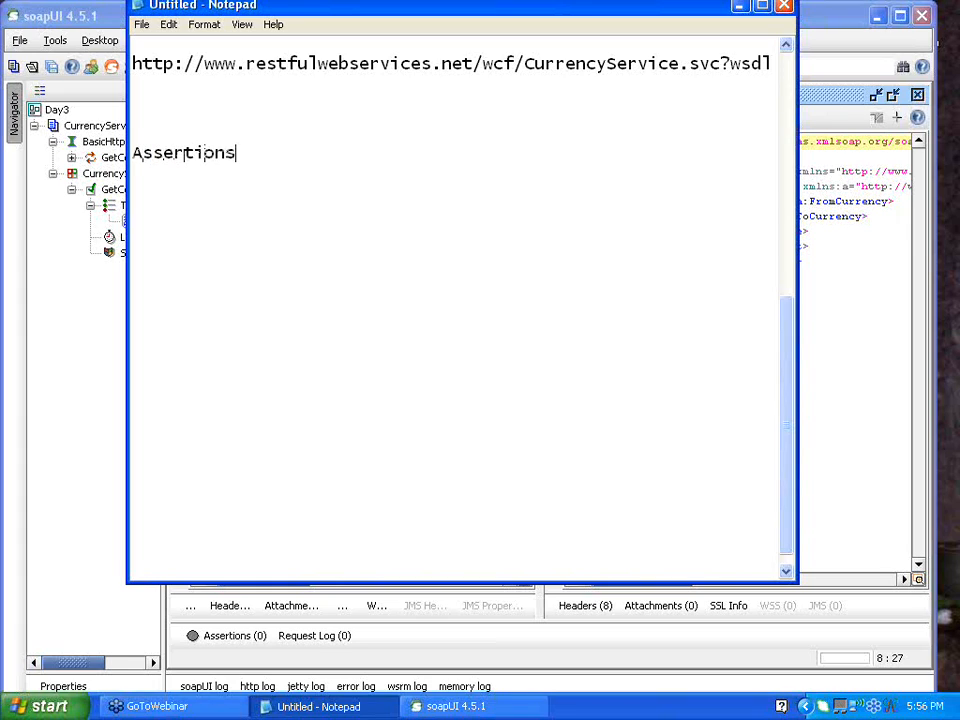
pyautogui.write(':')
pyautogui.press('Return')
pyautogui.write('------------')
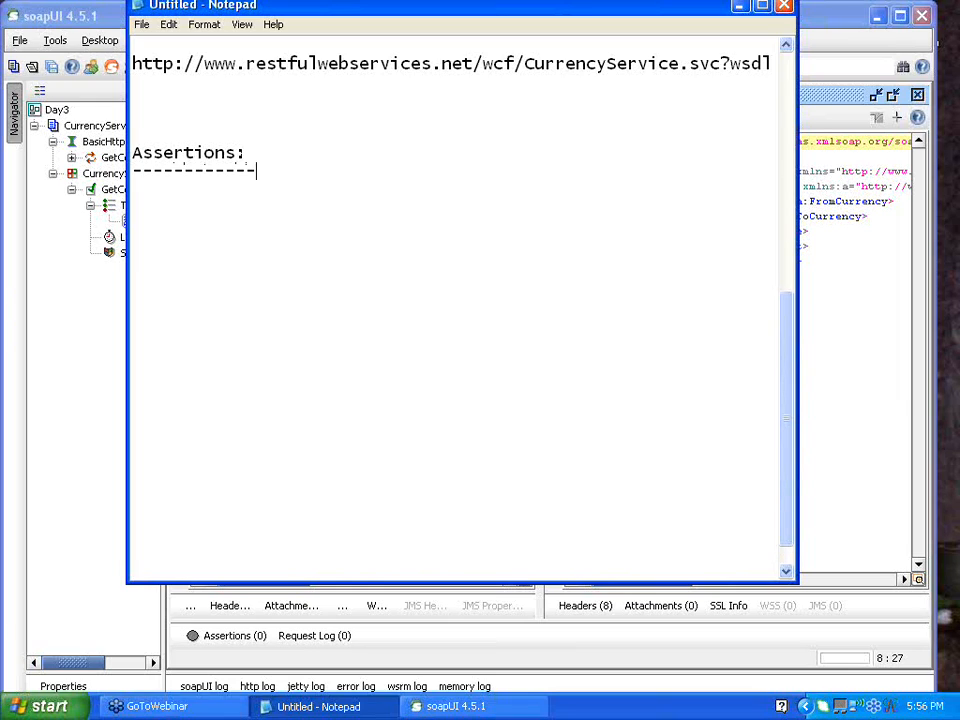
pyautogui.press('Return')
pyautogui.press('Return')
pyautogui.click(938, 243)
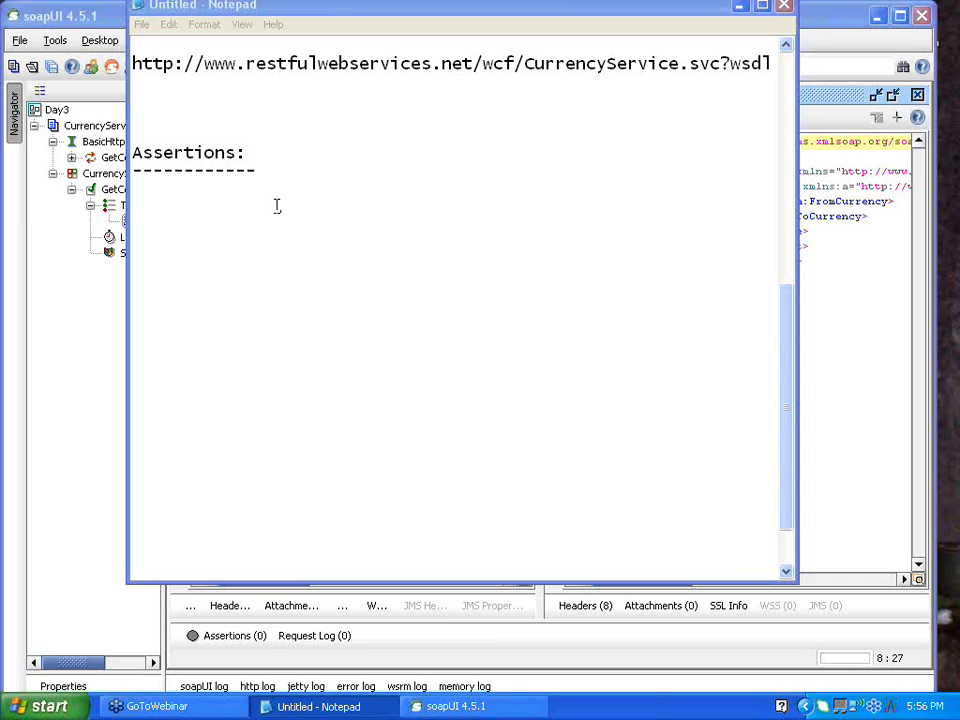
pyautogui.click(240, 197)
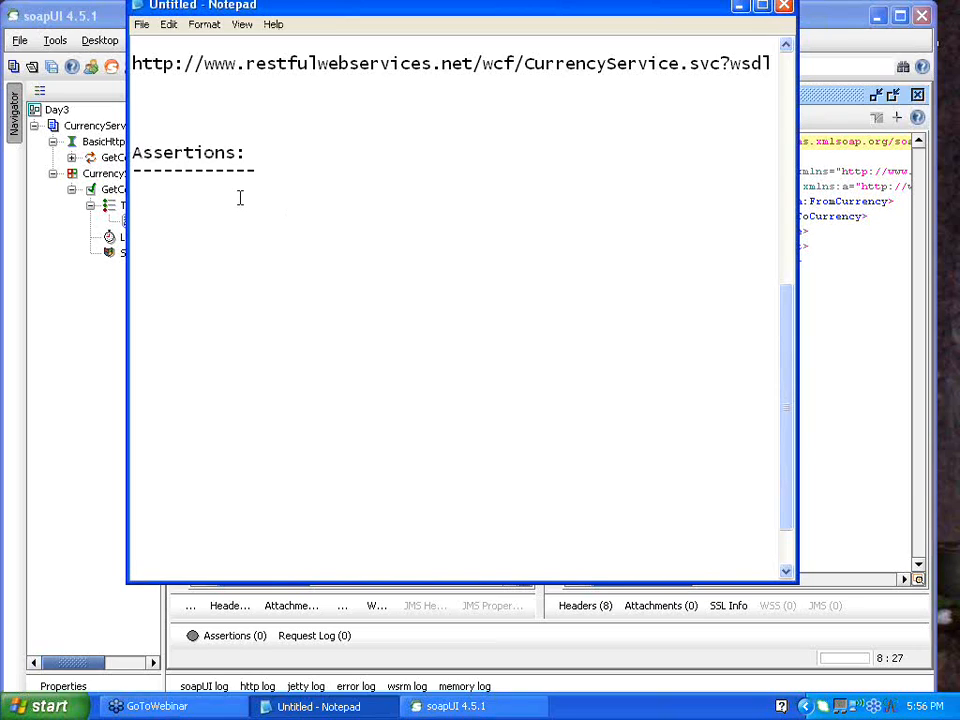
pyautogui.click(707, 366)
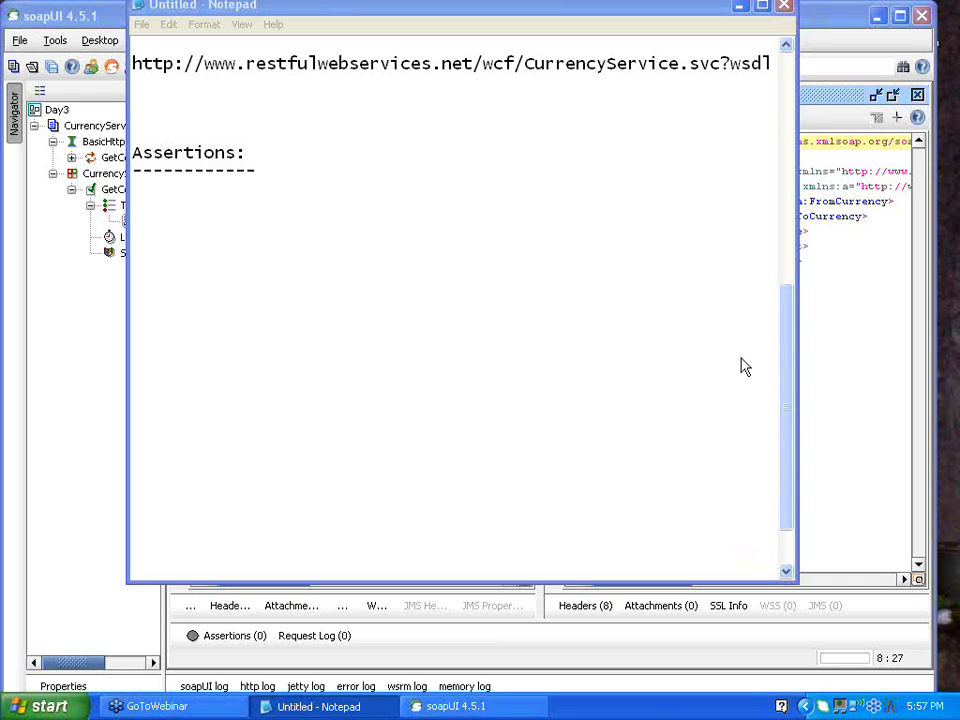
# Step: Write the line "match the expected with actual value" under the Assertions heading
pyautogui.click(258, 265)
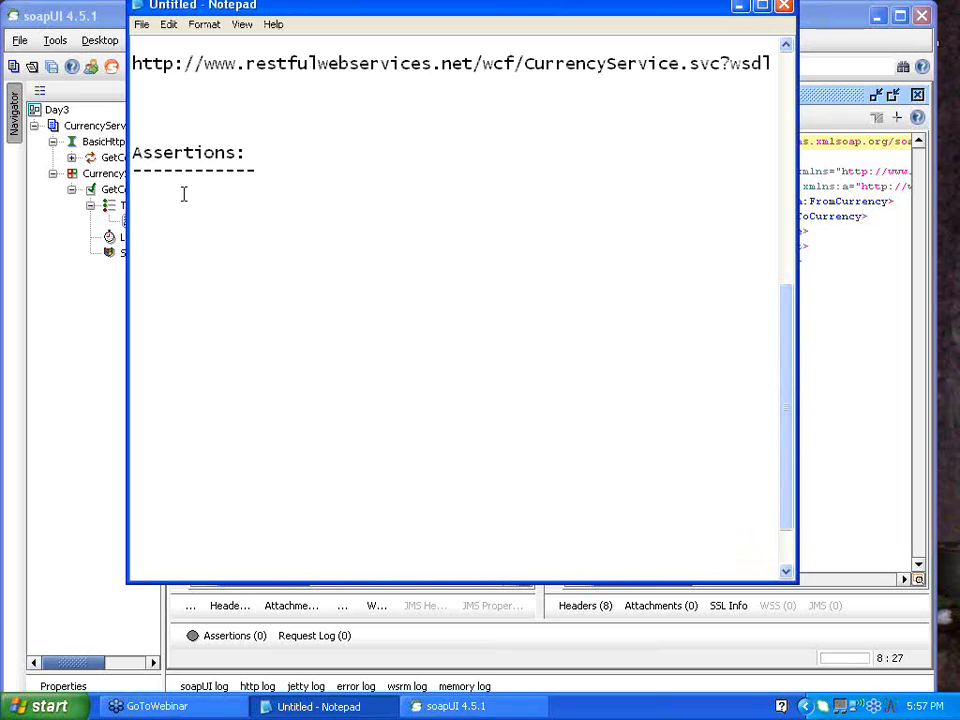
pyautogui.press('Return')
pyautogui.write('match the ex')
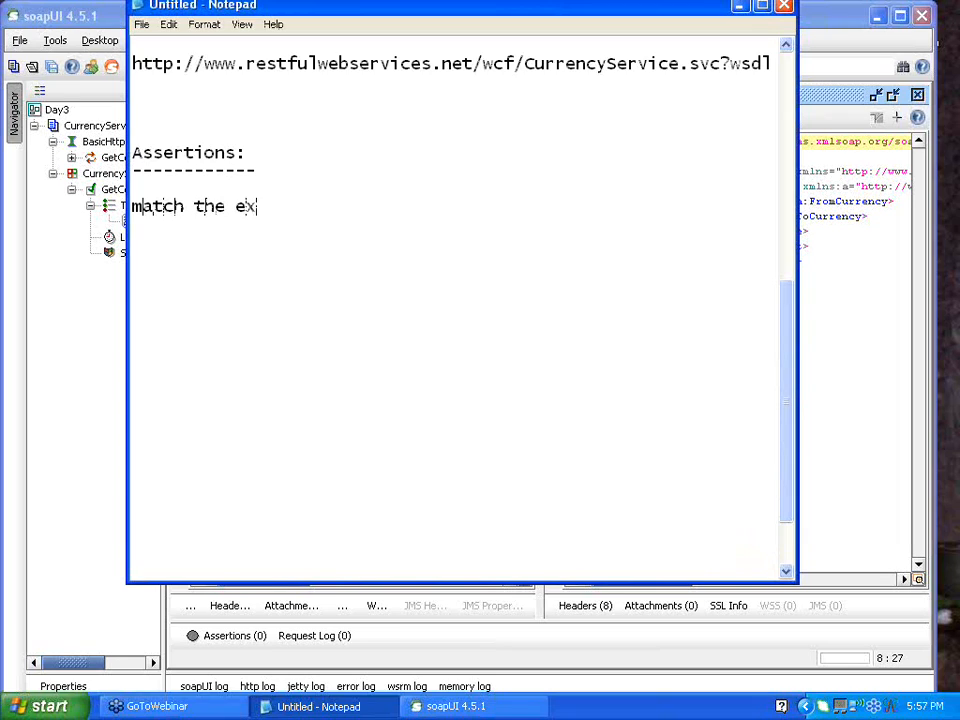
pyautogui.write('pected eit')
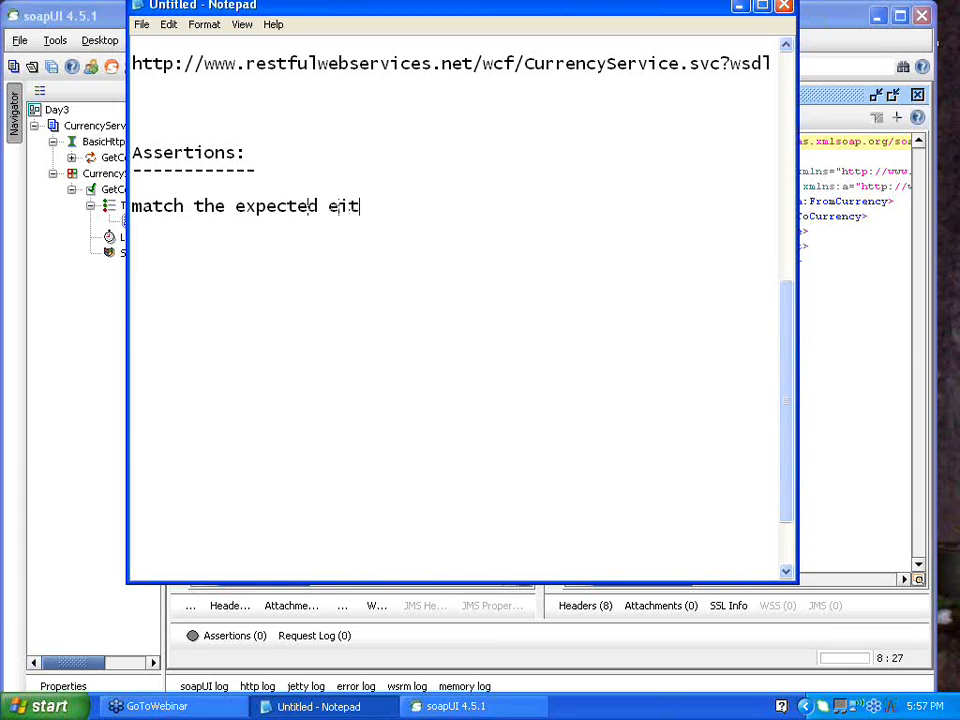
pyautogui.press('BackSpace')
pyautogui.press('BackSpace')
pyautogui.press('BackSpace')
pyautogui.write('WitH')
pyautogui.press('BackSpace')
pyautogui.write('h actual, y')
pyautogui.write('alue')
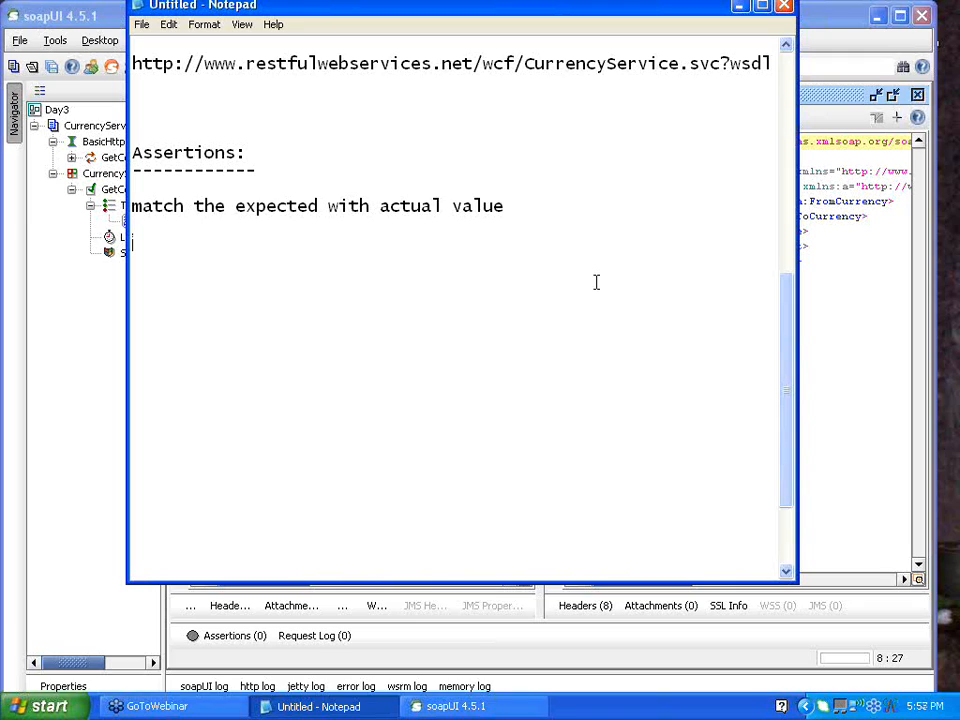
# Step: List the assertion types "HTML status message", "SLA - response time" and "content" on separate lines below the definition
pyautogui.write('HTML stats')
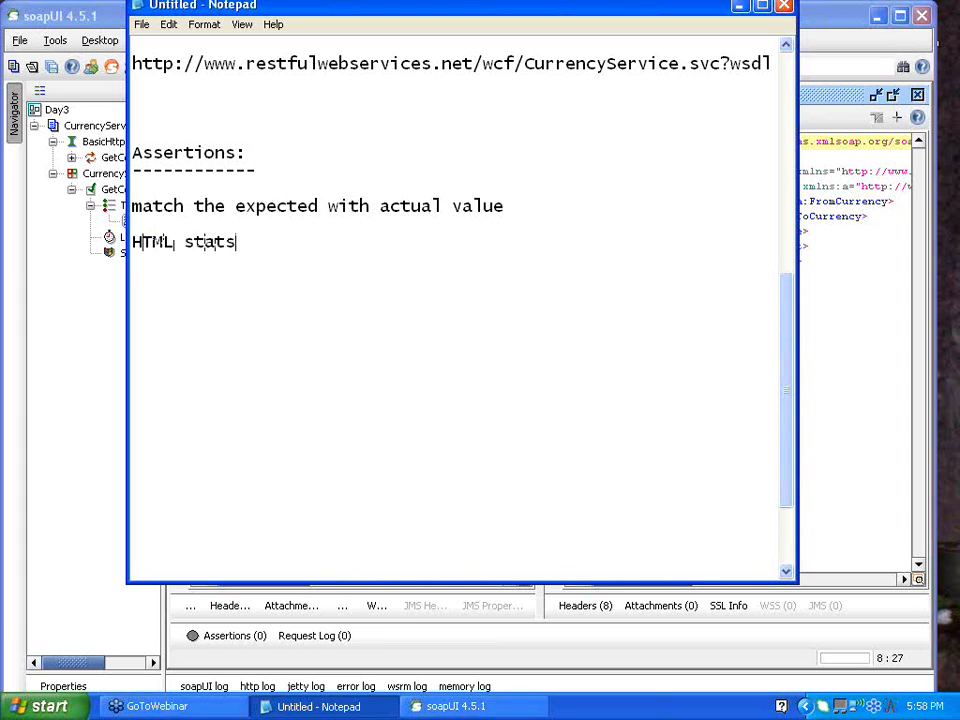
pyautogui.press('BackSpace')
pyautogui.write('us message')
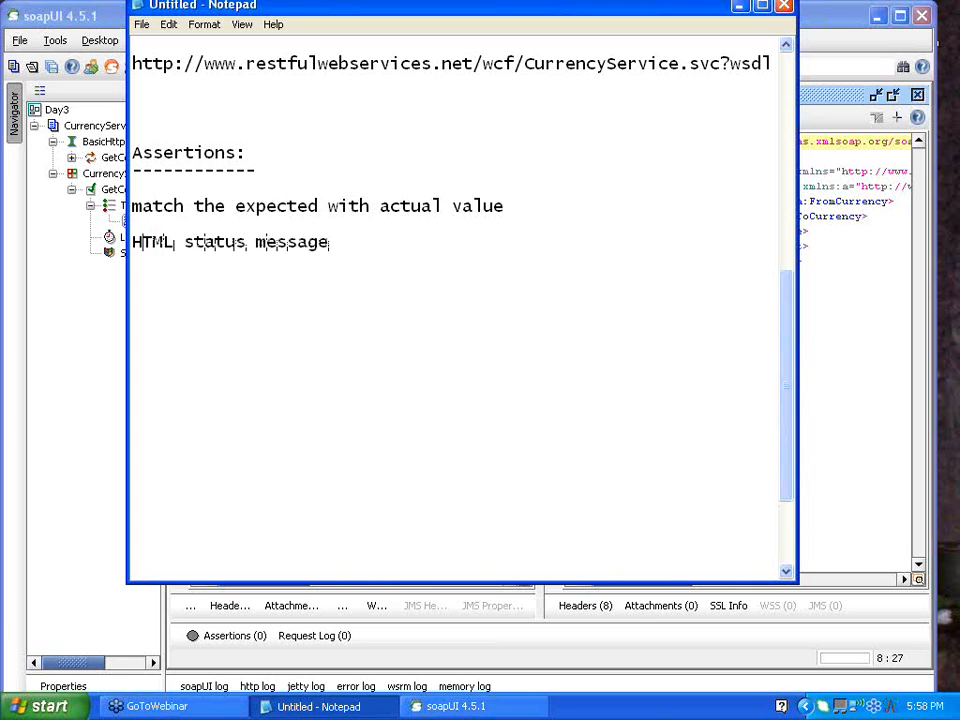
pyautogui.press('Return')
pyautogui.write('SLA - r')
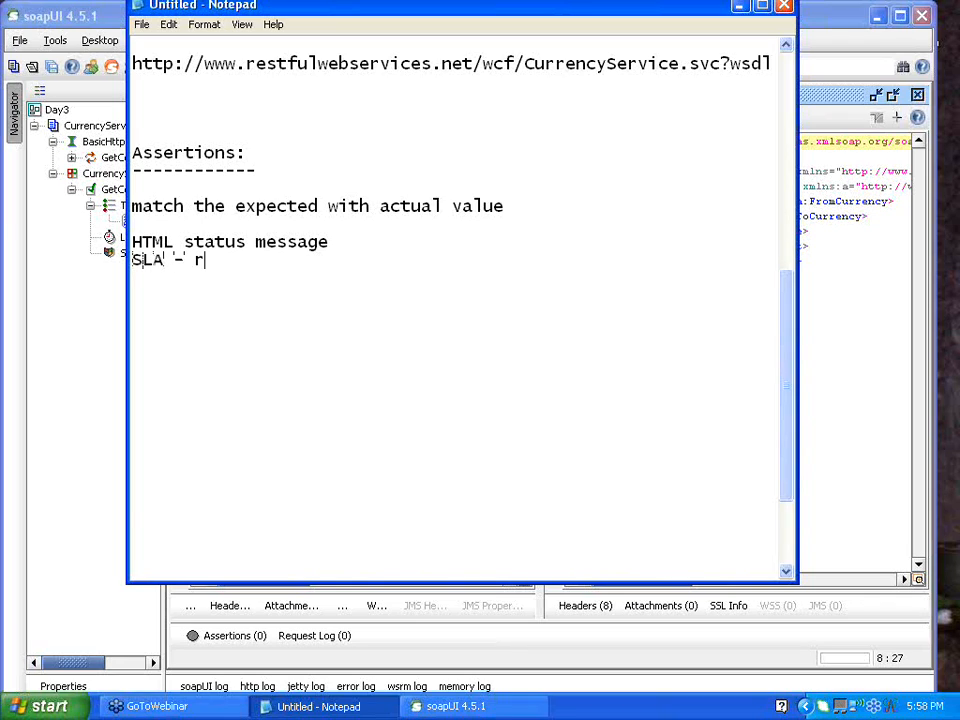
pyautogui.write('esponse time')
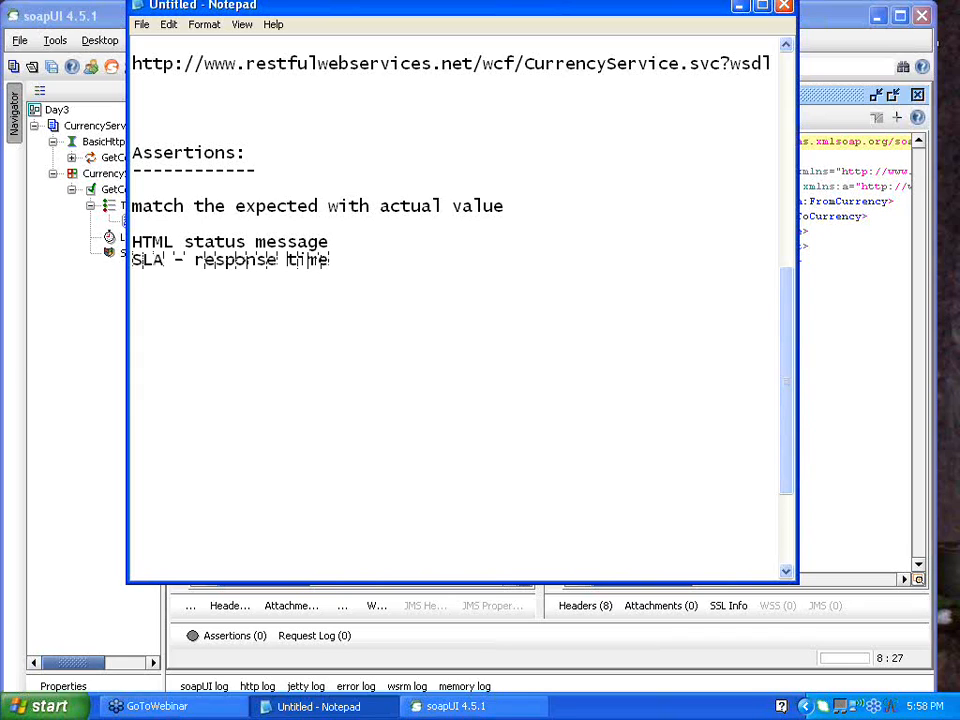
pyautogui.press('Return')
pyautogui.write('content')
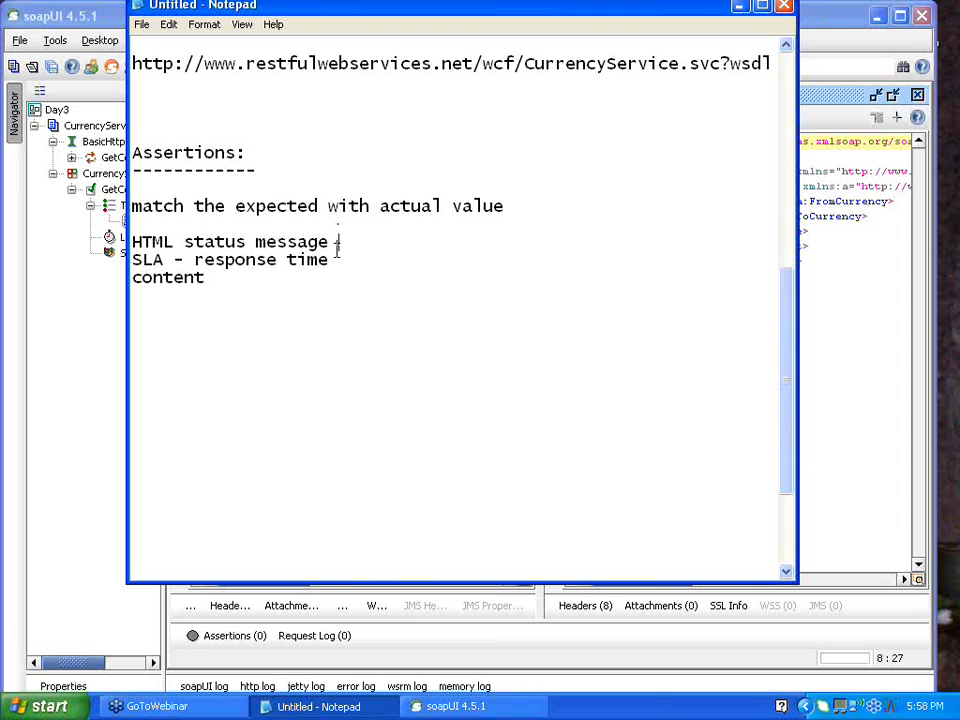
# Step: Insert blank lines after "HTML status message" and underline that line with a row of dashes
pyautogui.press('Return')
pyautogui.press('Return')
pyautogui.press('Return')
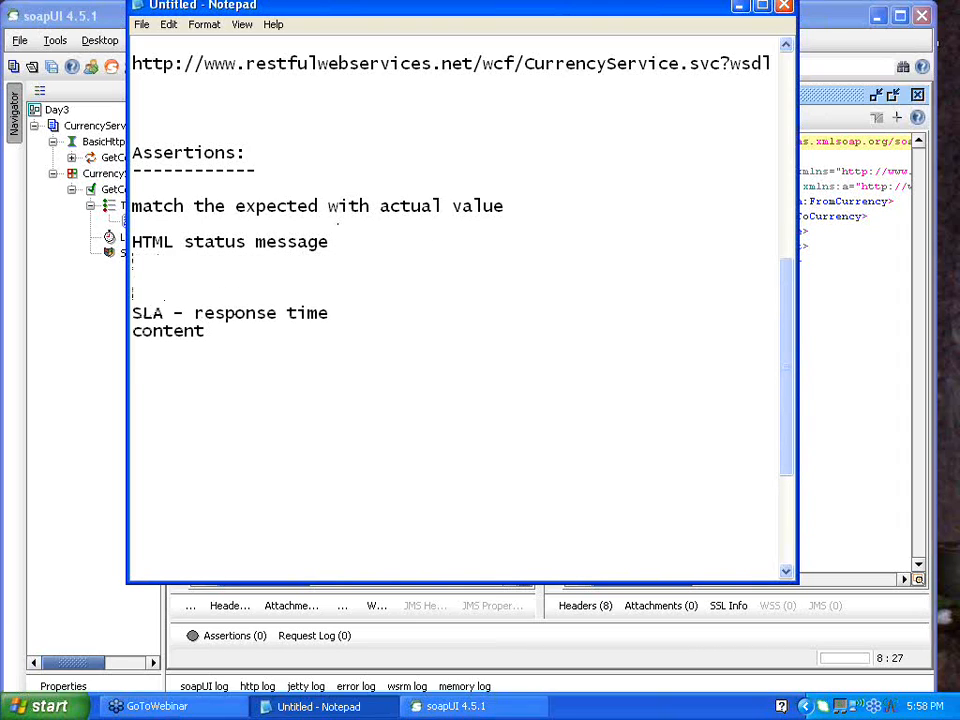
pyautogui.click(337, 251)
pyautogui.press('Return')
pyautogui.write('-------------')
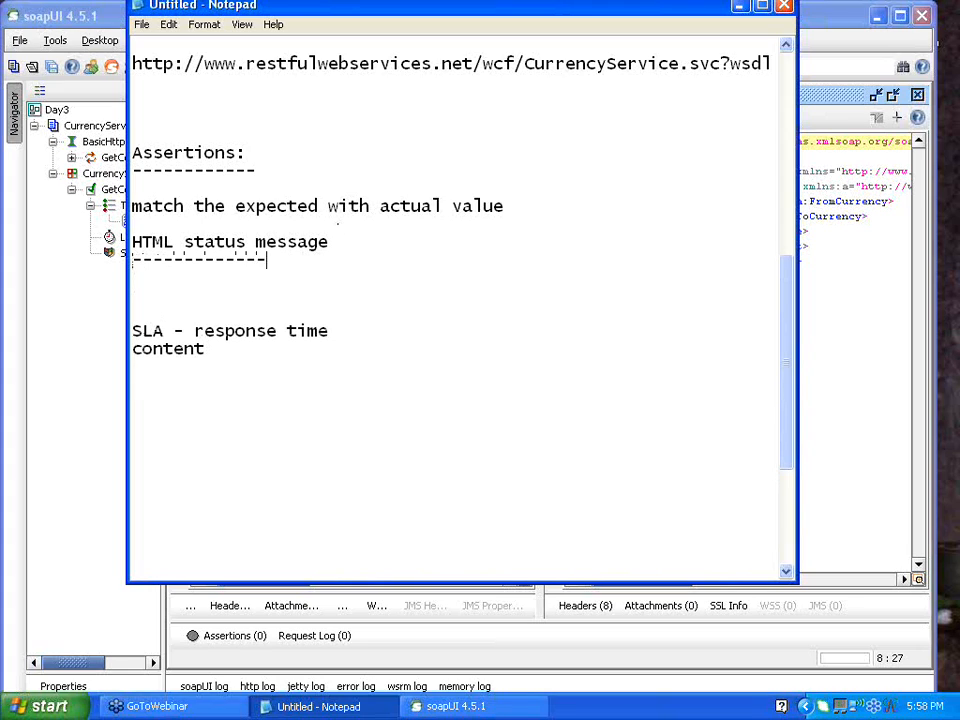
pyautogui.write('--------')
pyautogui.press('Return')
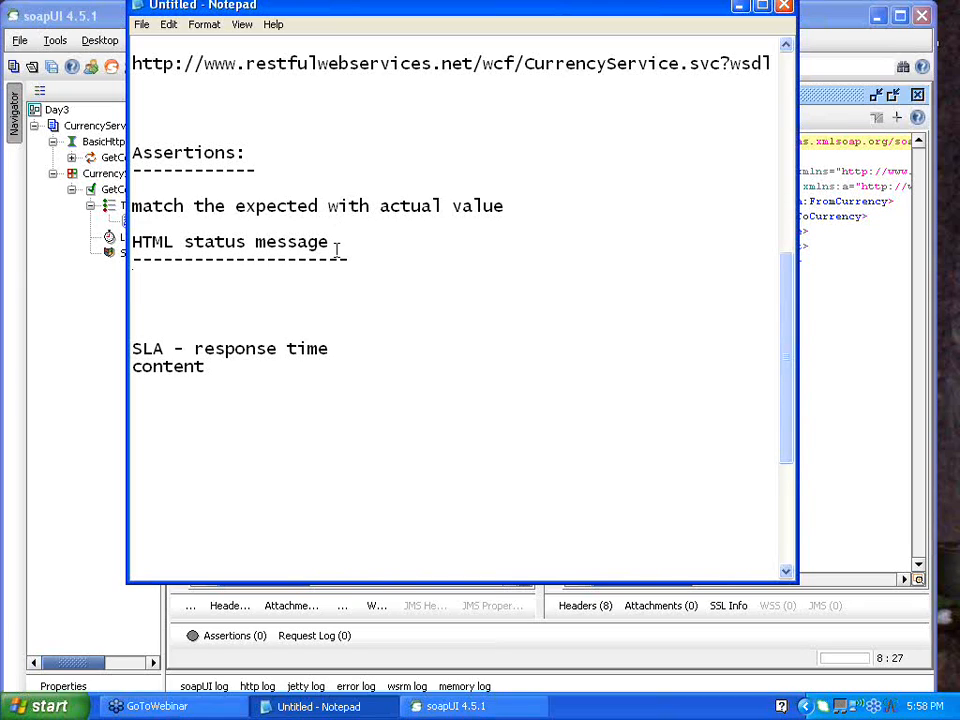
# Step: Note the status codes "200 - success" and "500 / 400 - failure" on two lines under HTML status message
pyautogui.click(137, 294)
pyautogui.write('200 - success')
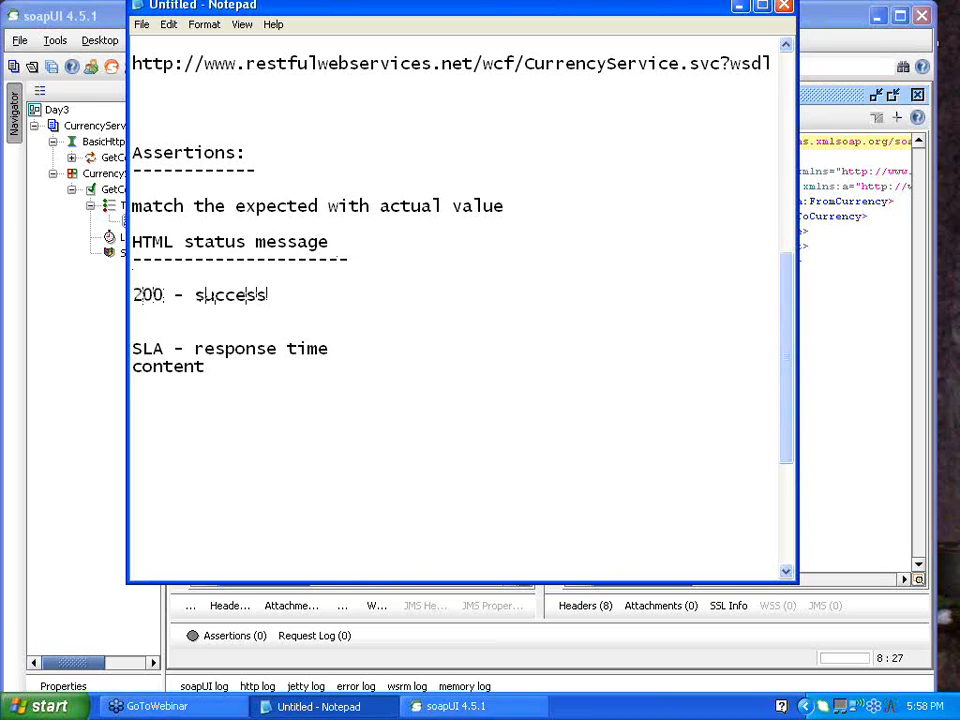
pyautogui.press('Return')
pyautogui.write('00')
pyautogui.press('BackSpace')
pyautogui.press('BackSpace')
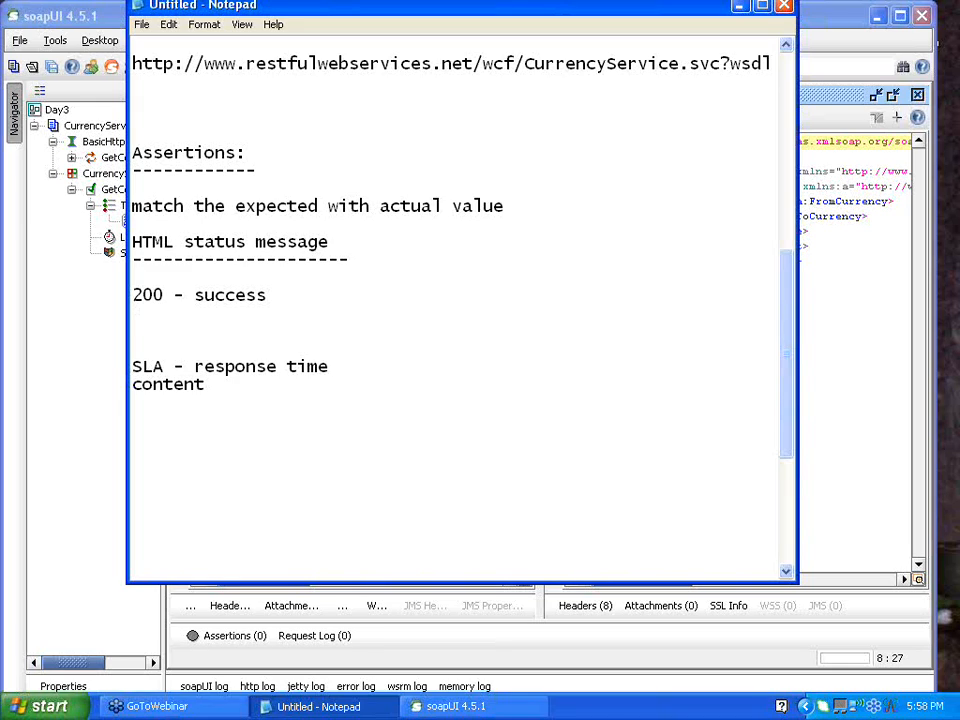
pyautogui.write('500 / 40')
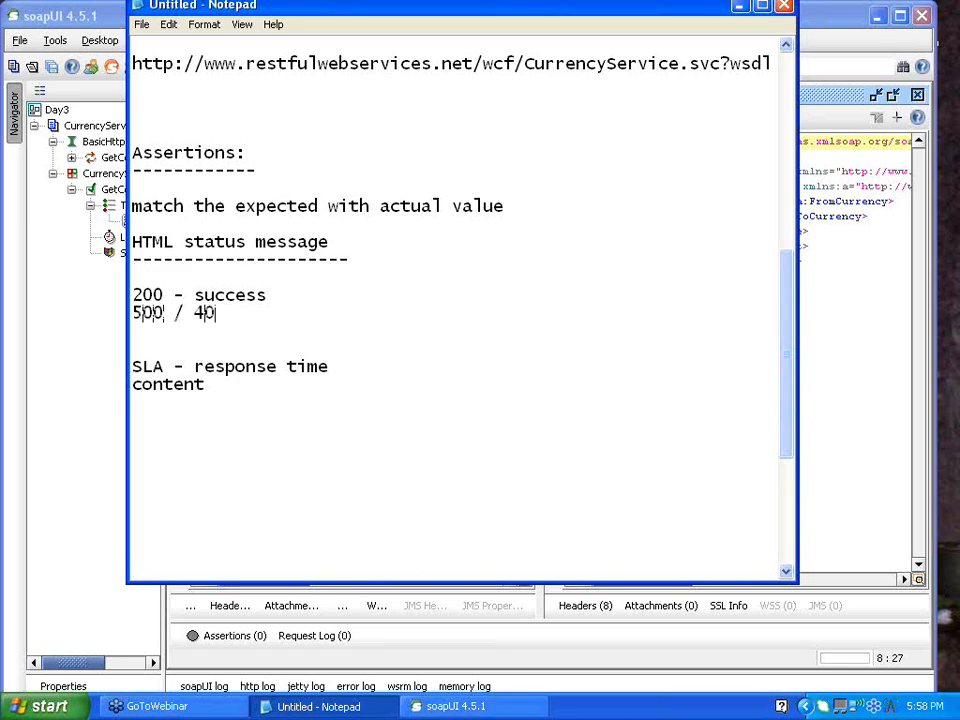
pyautogui.write('0 - fa')
pyautogui.write('il')
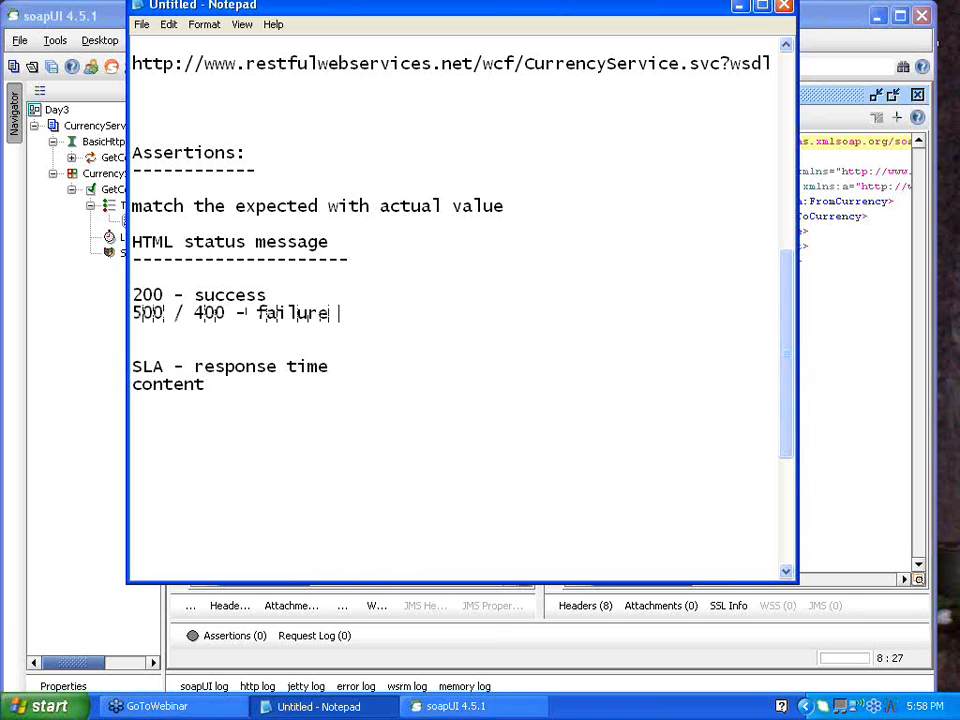
pyautogui.write('ure')
# Step: Switch to soapUI and show the raw response of the GetConversionRate request to check its HTTP status code
pyautogui.click(815, 187)
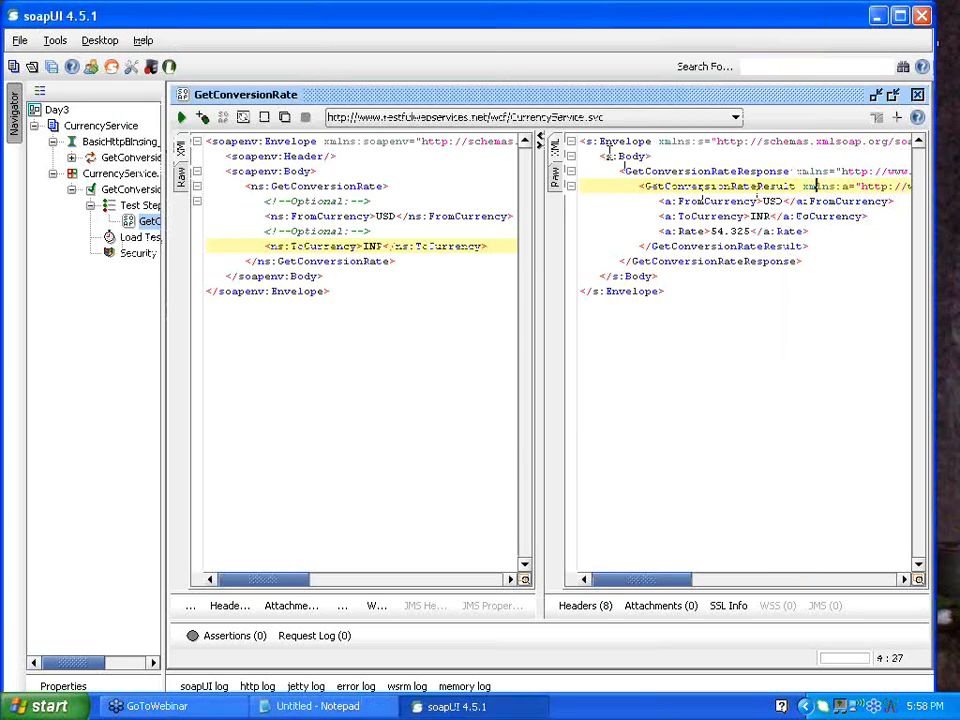
pyautogui.click(556, 186)
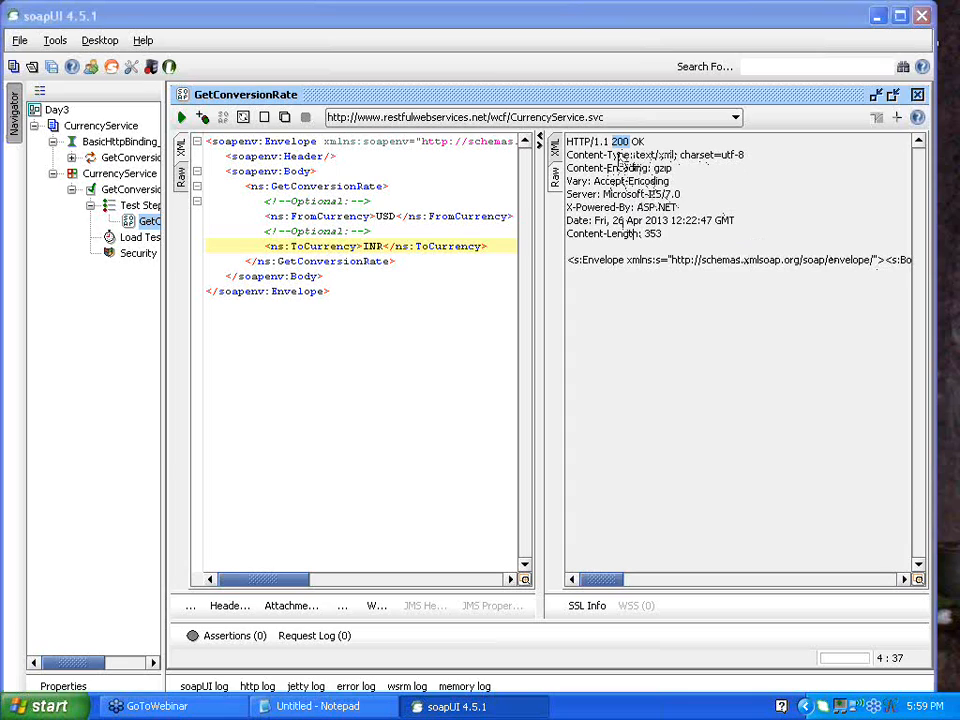
# Step: Close the GetConversionRate request and CurrencyService TestSuite windows, and collapse the CurrencyService project in a widened project tree
pyautogui.click(918, 97)
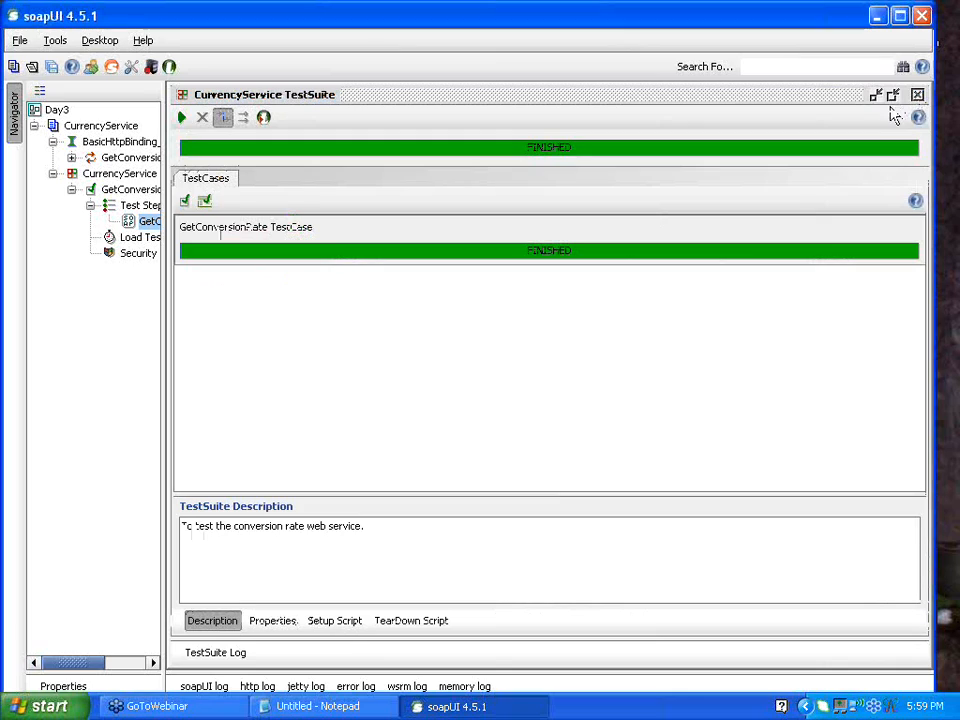
pyautogui.click(90, 205)
pyautogui.click(72, 190)
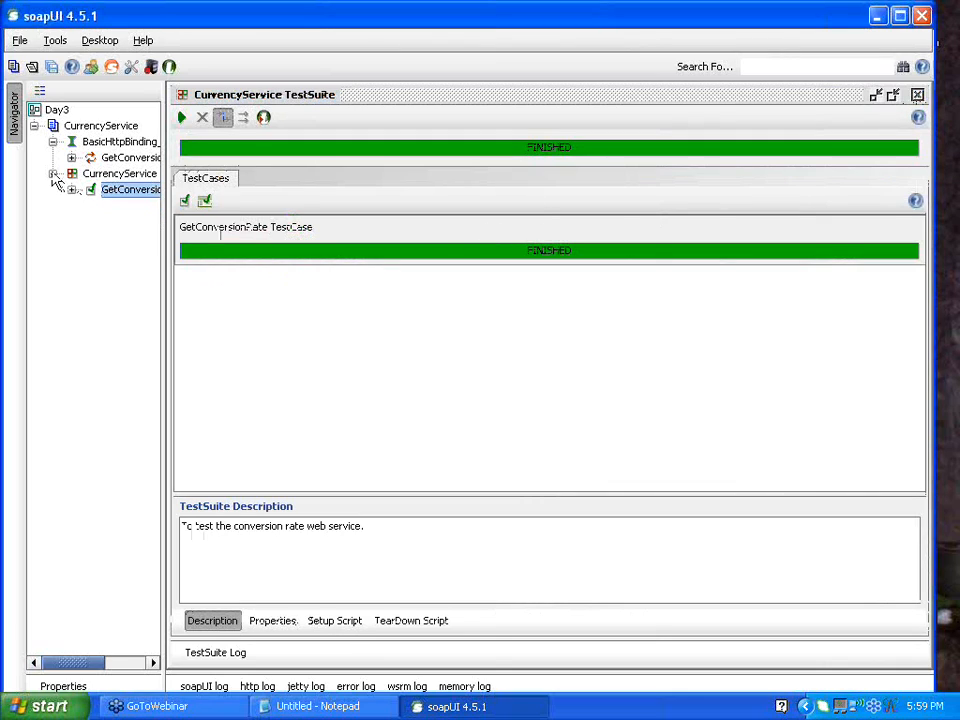
pyautogui.click(52, 174)
pyautogui.click(52, 142)
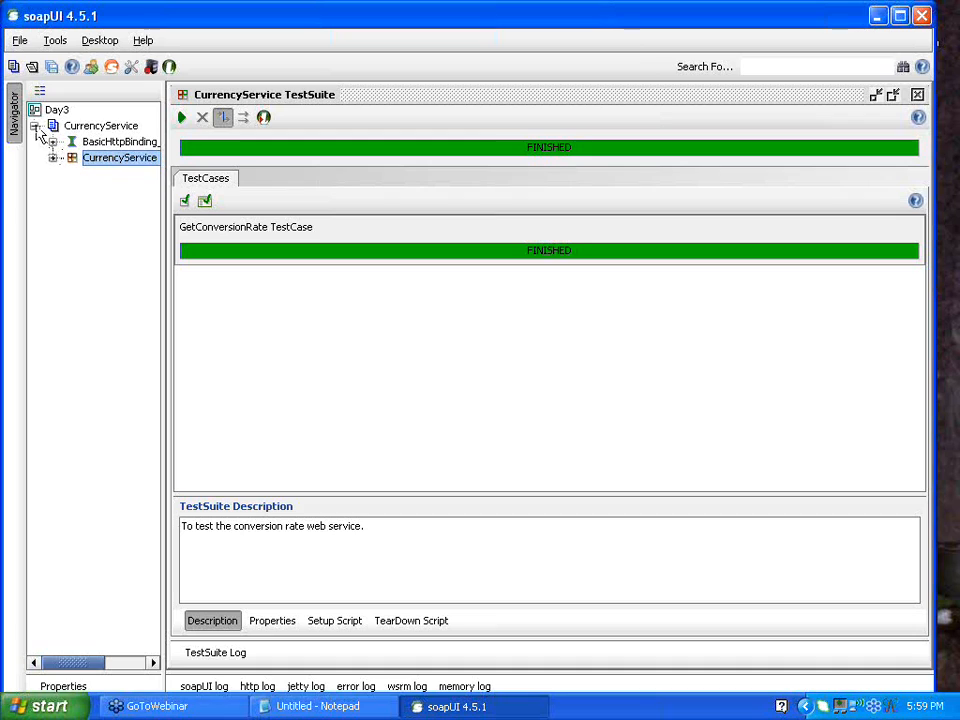
pyautogui.click(34, 127)
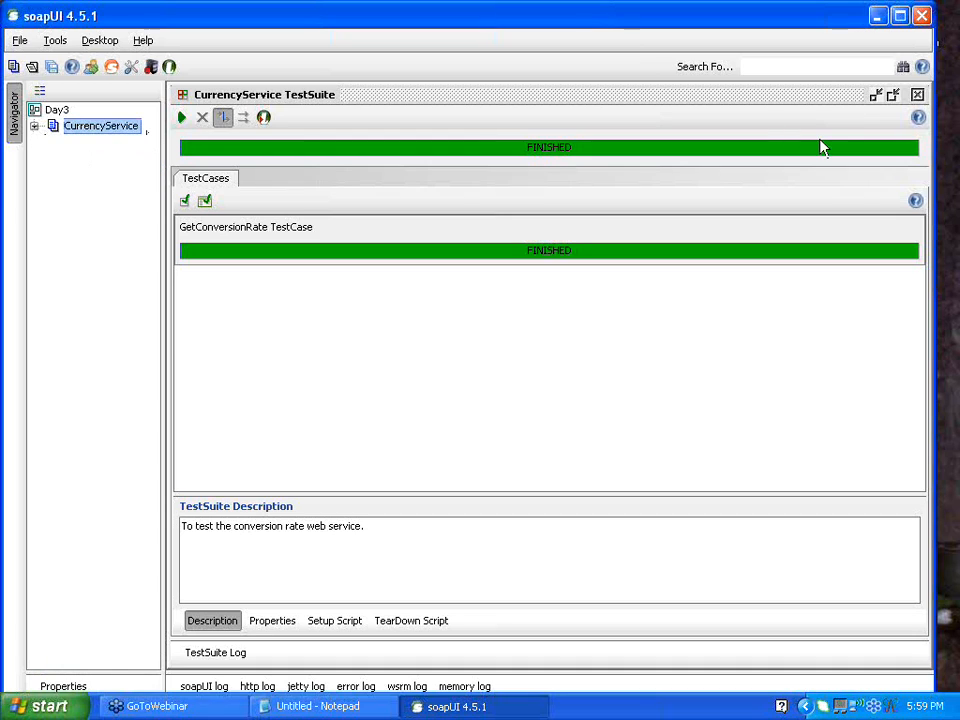
pyautogui.click(917, 94)
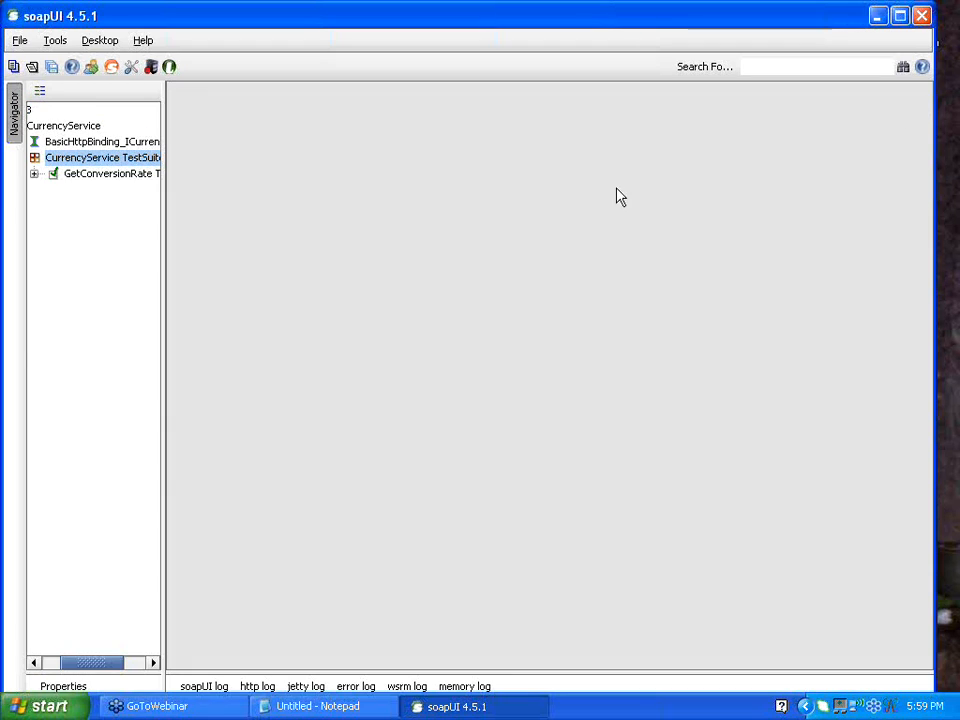
pyautogui.moveTo(161, 302); pyautogui.dragTo(317, 279)
pyautogui.click(34, 127)
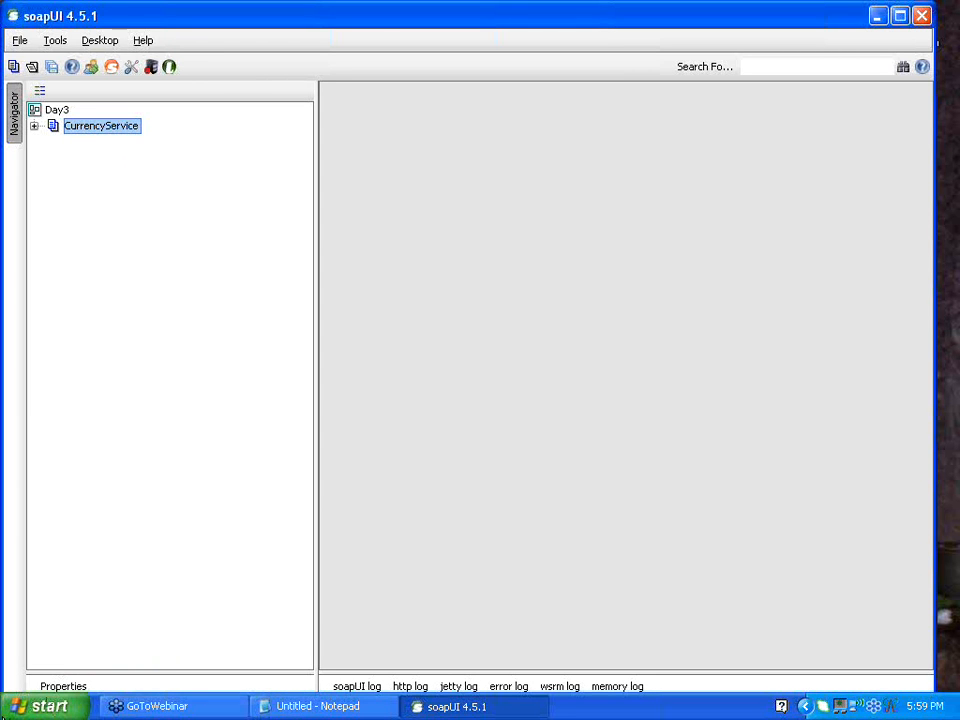
# Step: Launch Mozilla Firefox and load the recently bookmarked WeatherForecastService WSDL from restfulwebservices.net
pyautogui.click(45, 706)
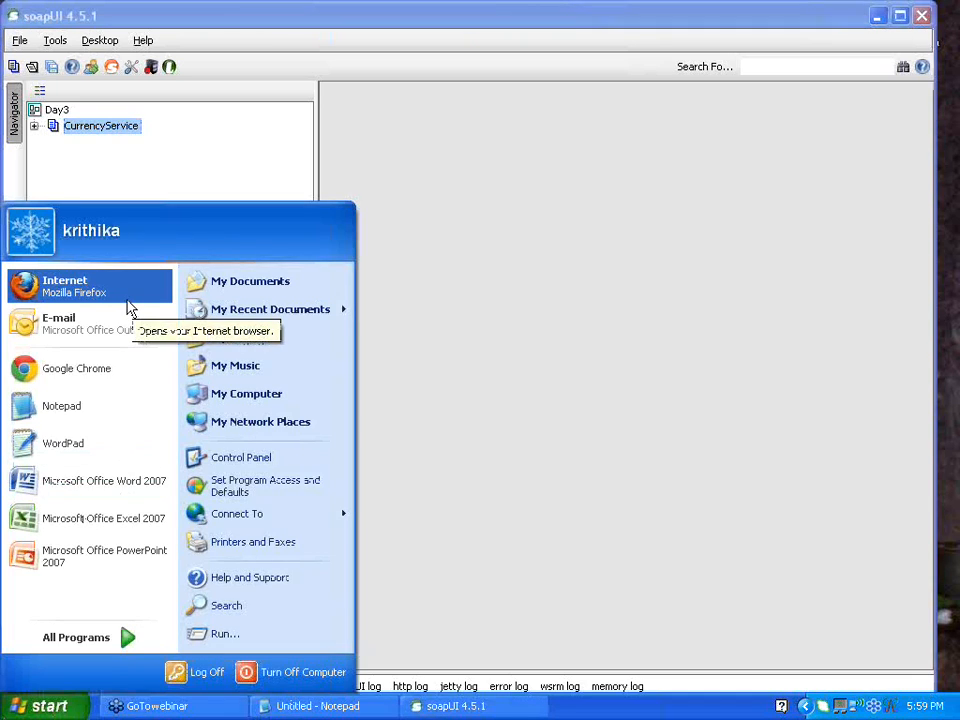
pyautogui.click(130, 292)
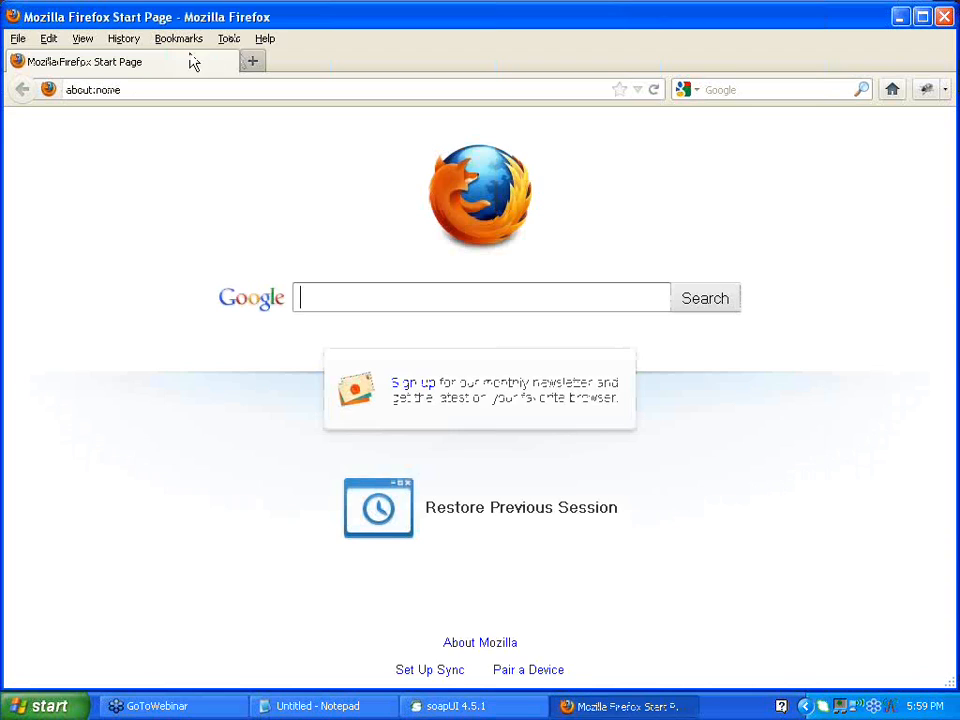
pyautogui.click(172, 45)
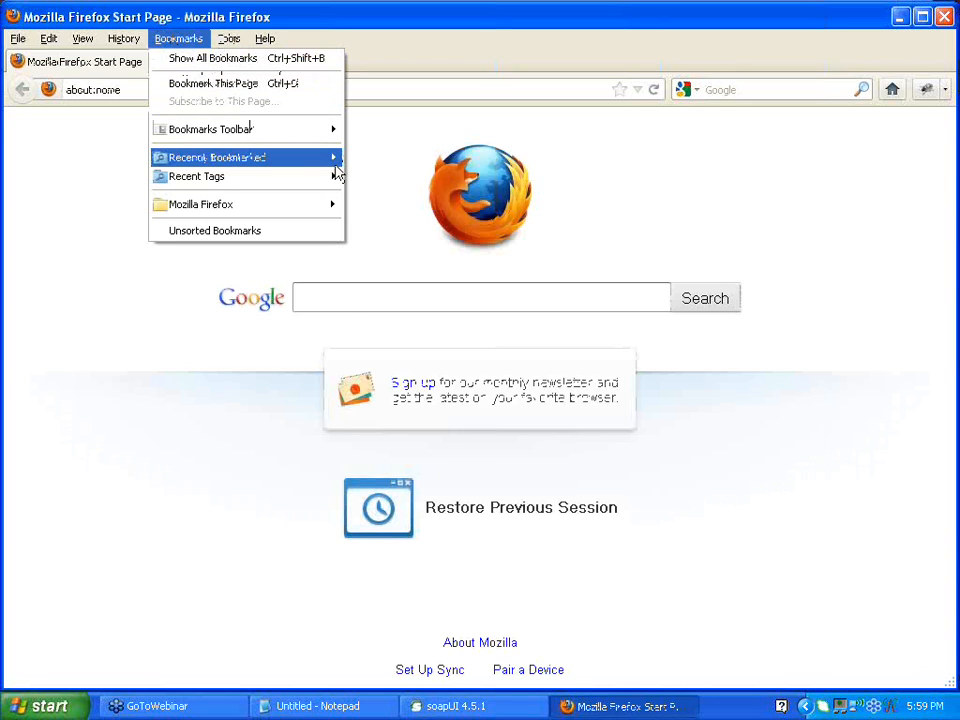
pyautogui.moveTo(330, 162)
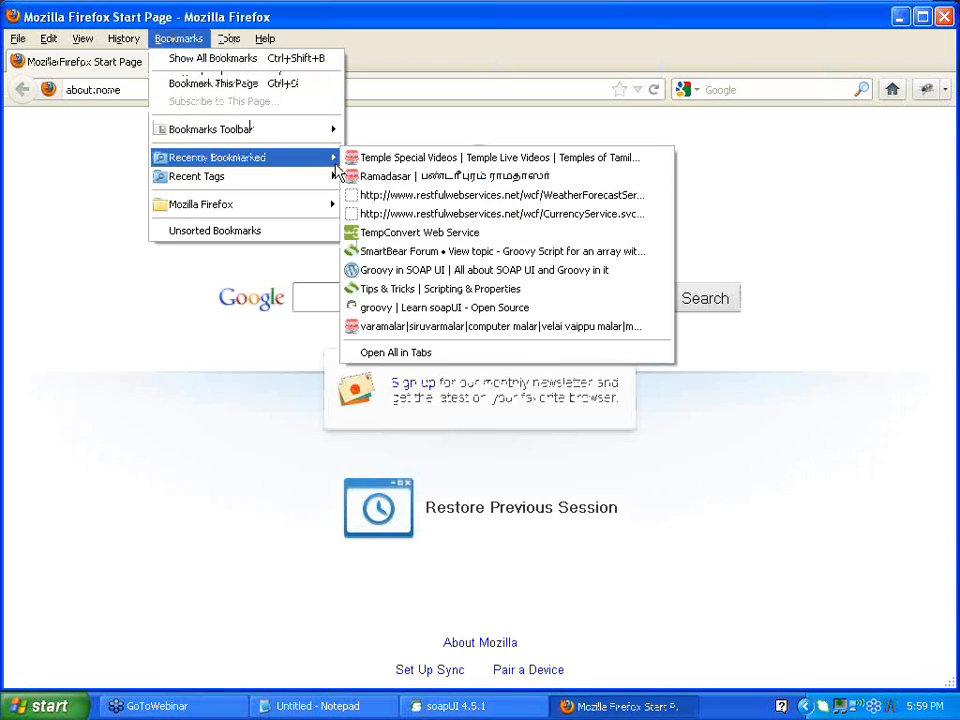
pyautogui.click(463, 195)
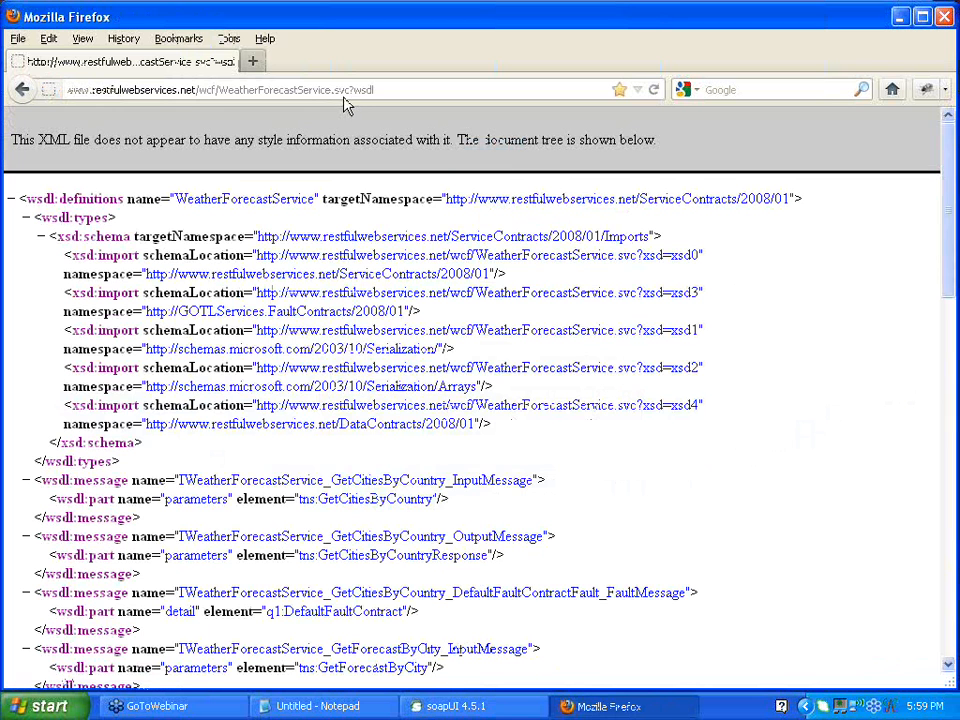
# Step: Copy the WeatherForecastService WSDL address and close Firefox to return to soapUI
pyautogui.click(378, 88)
pyautogui.hotkey('ctrl', 'c')
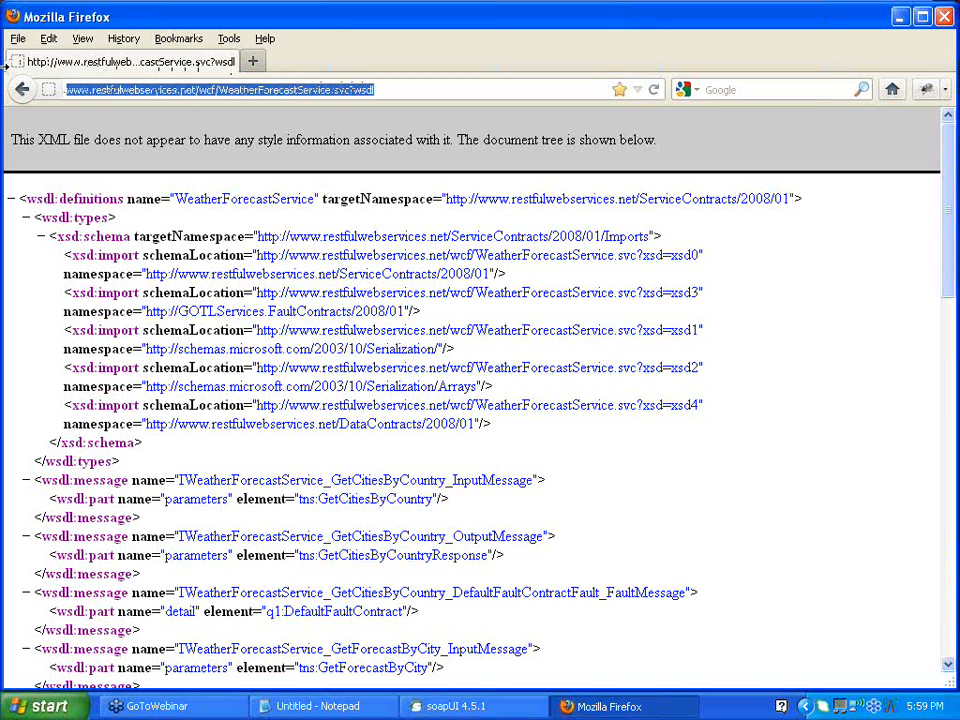
pyautogui.click(944, 16)
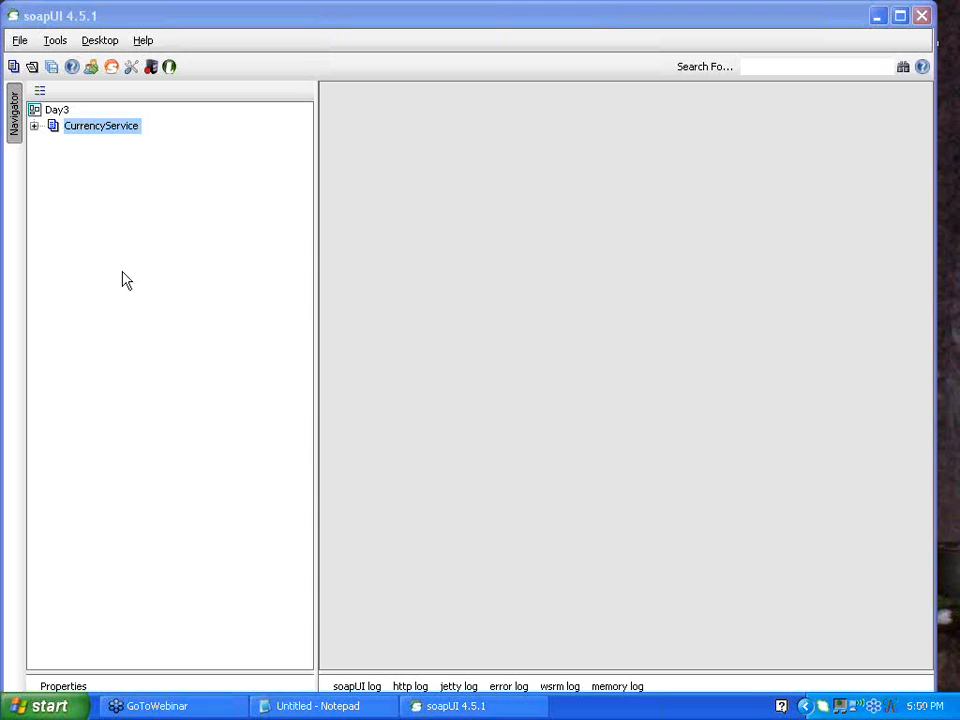
# Step: Create a WeatherForecastService project in the Day3 workspace from the copied WSDL address, with sample requests and a TestSuite enabled
pyautogui.click(58, 110)
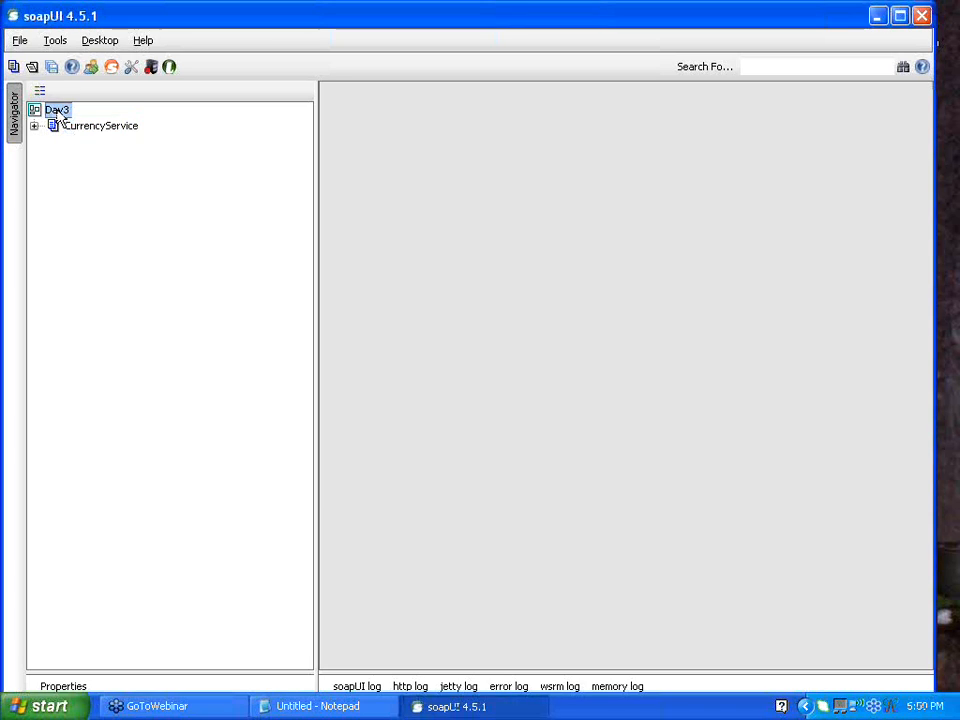
pyautogui.click(20, 41)
pyautogui.click(40, 66)
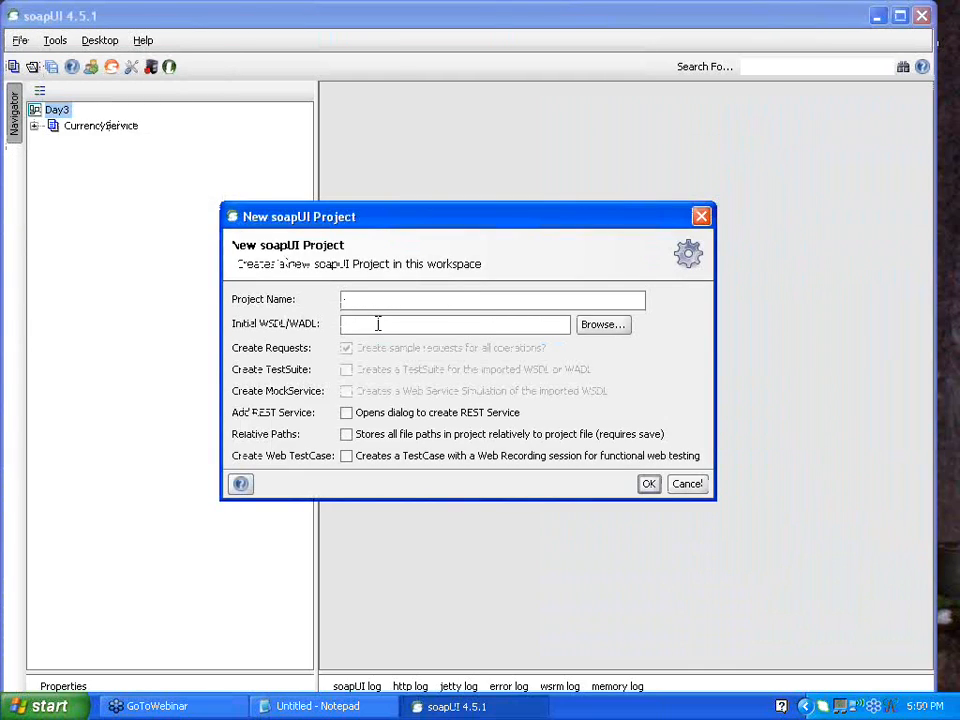
pyautogui.click(378, 324)
pyautogui.hotkey('ctrl', 'v')
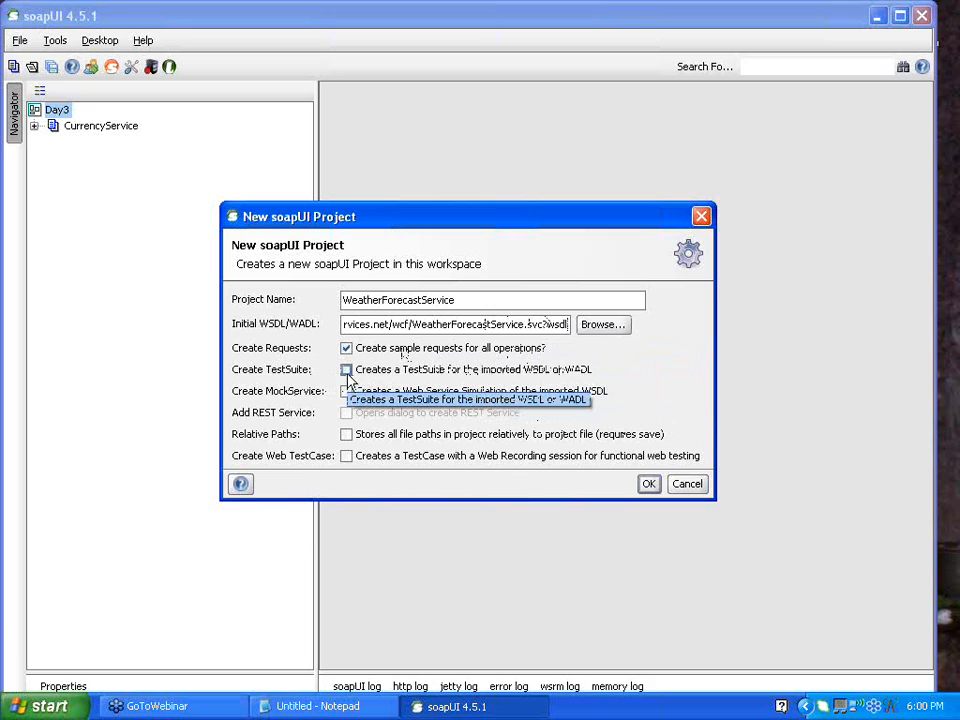
pyautogui.click(348, 377)
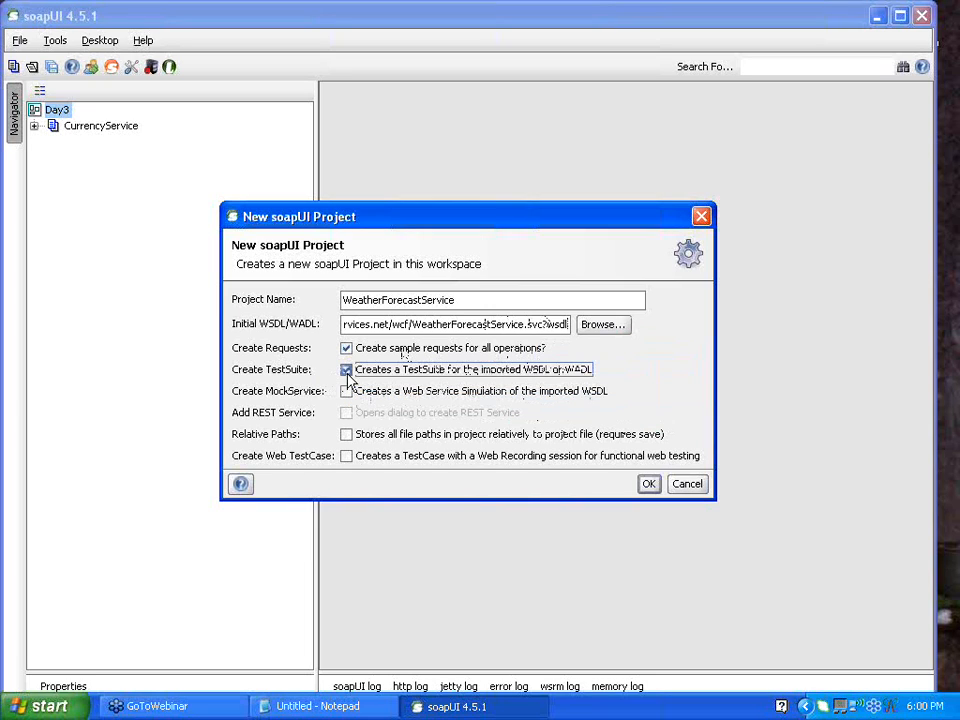
pyautogui.click(649, 485)
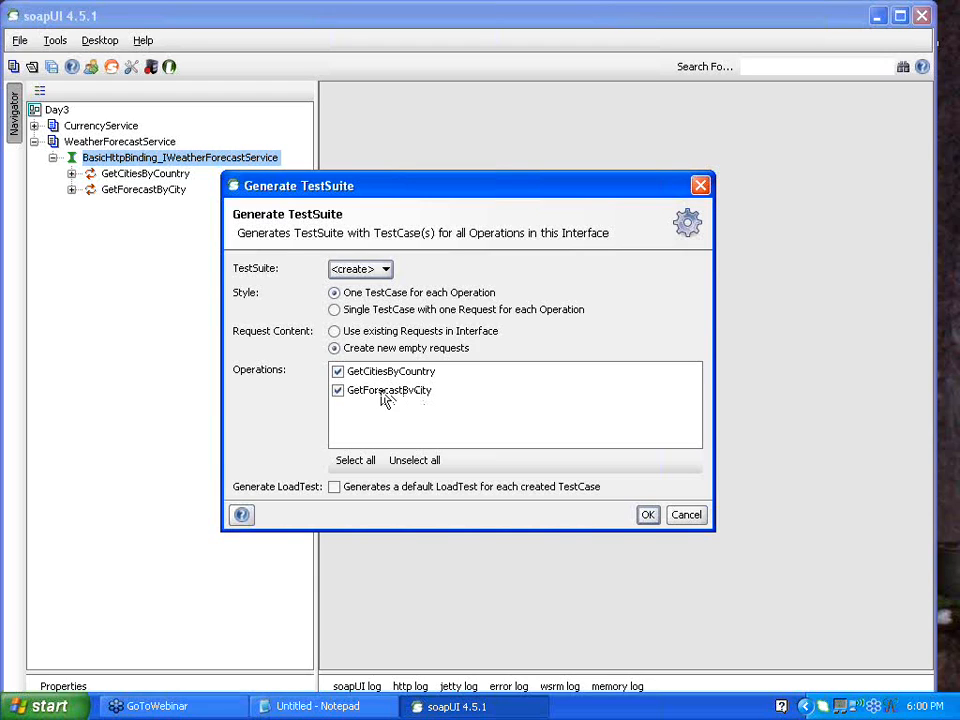
# Step: Generate a test suite with one TestCase for each operation, removing the "BasicHttpBinding_I" prefix to name it WeatherForecastService TestSuite
pyautogui.click(648, 516)
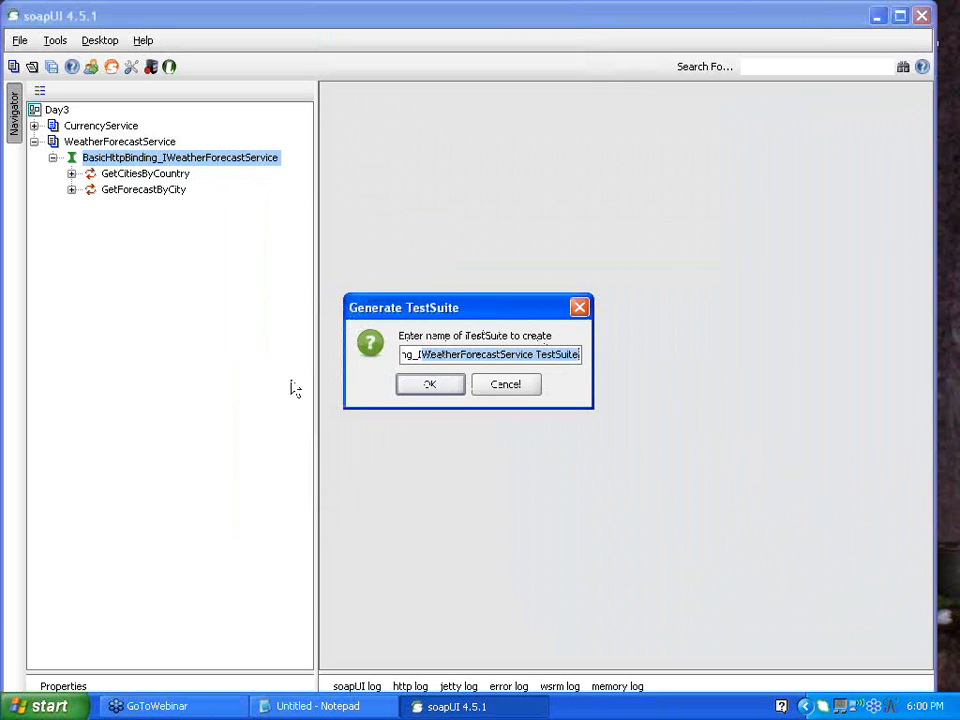
pyautogui.click(419, 354)
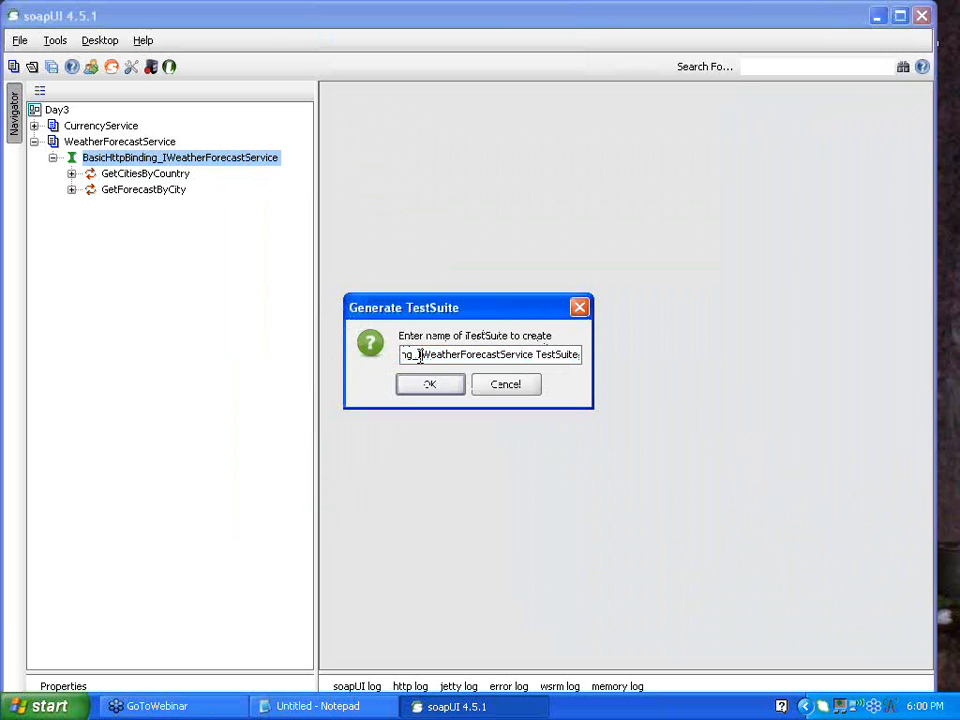
pyautogui.moveTo(419, 354); pyautogui.dragTo(352, 351)
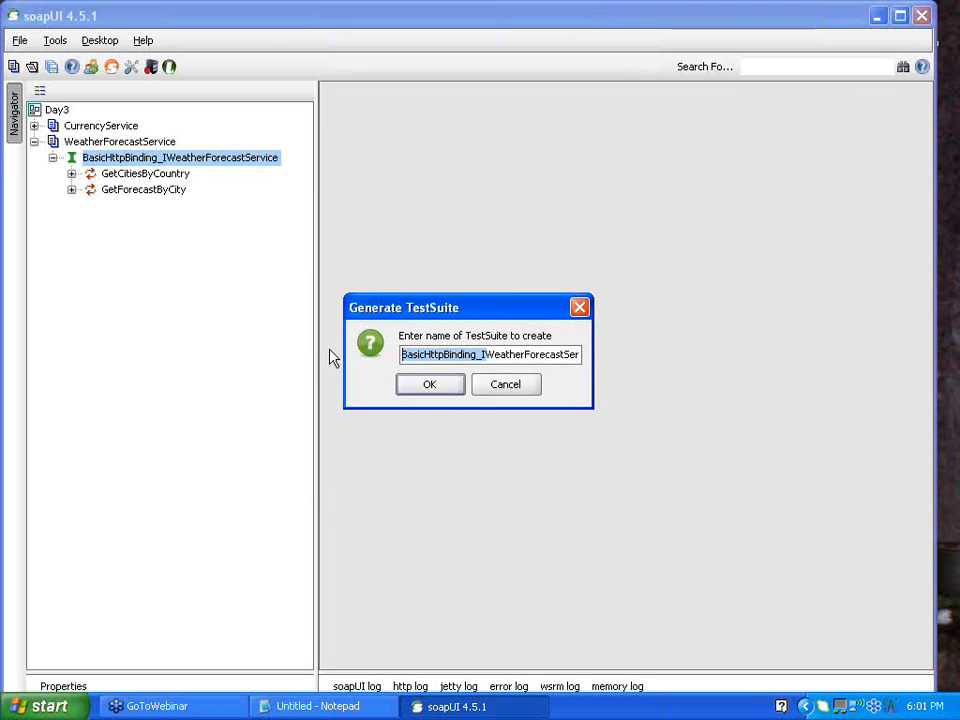
pyautogui.press('Delete')
pyautogui.click(427, 389)
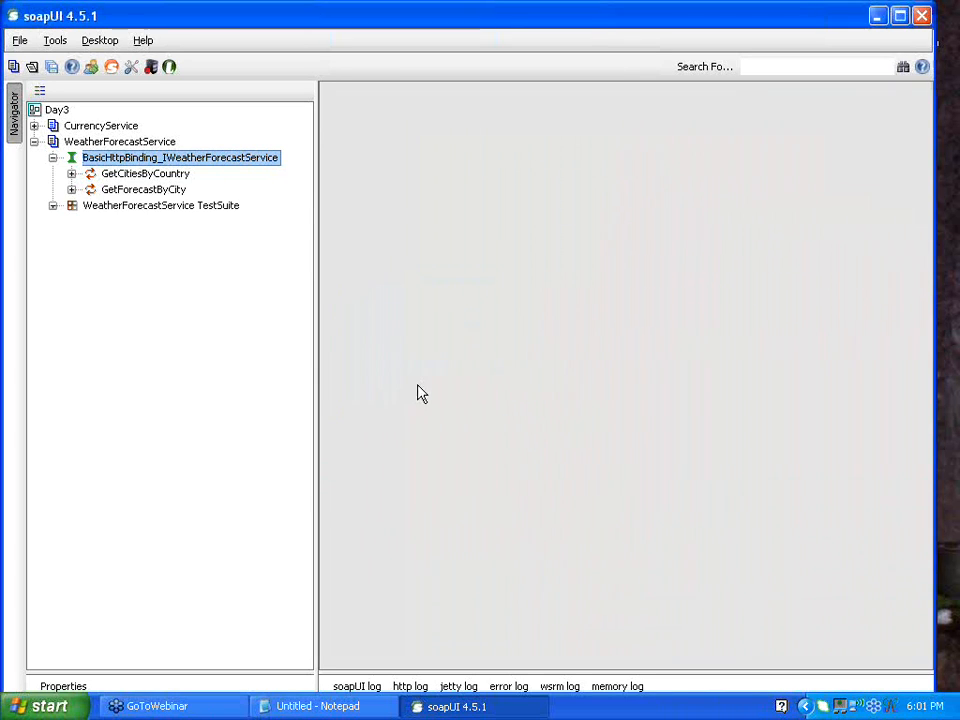
# Step: Expand the WeatherForecastService TestSuite and review the Day3 workspace, its two projects and the suite's test cases
pyautogui.click(52, 206)
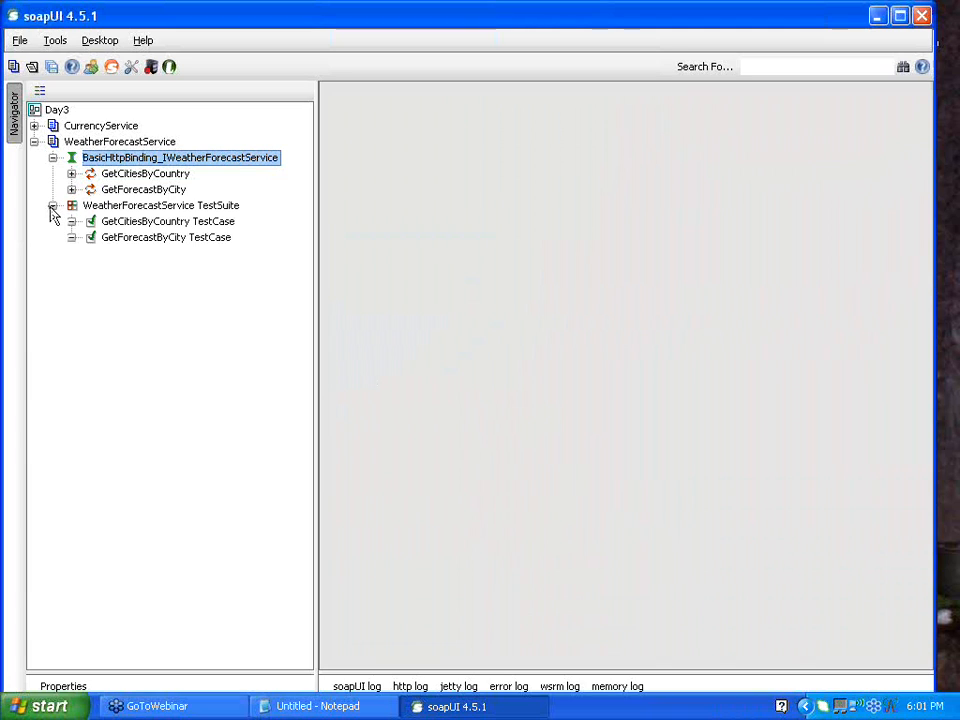
pyautogui.click(88, 127)
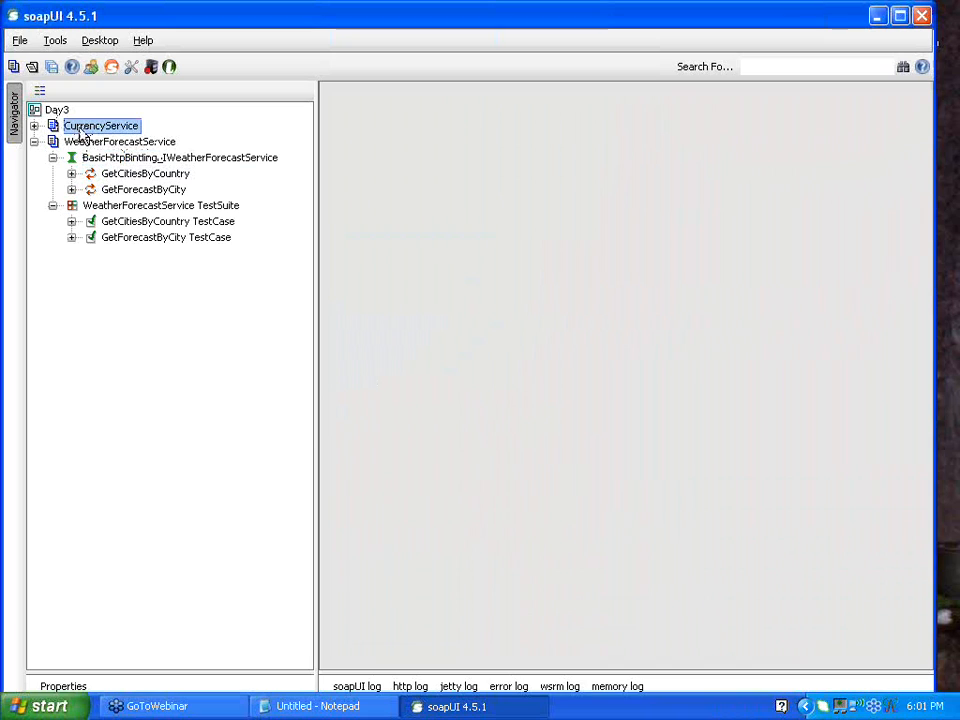
pyautogui.click(116, 145)
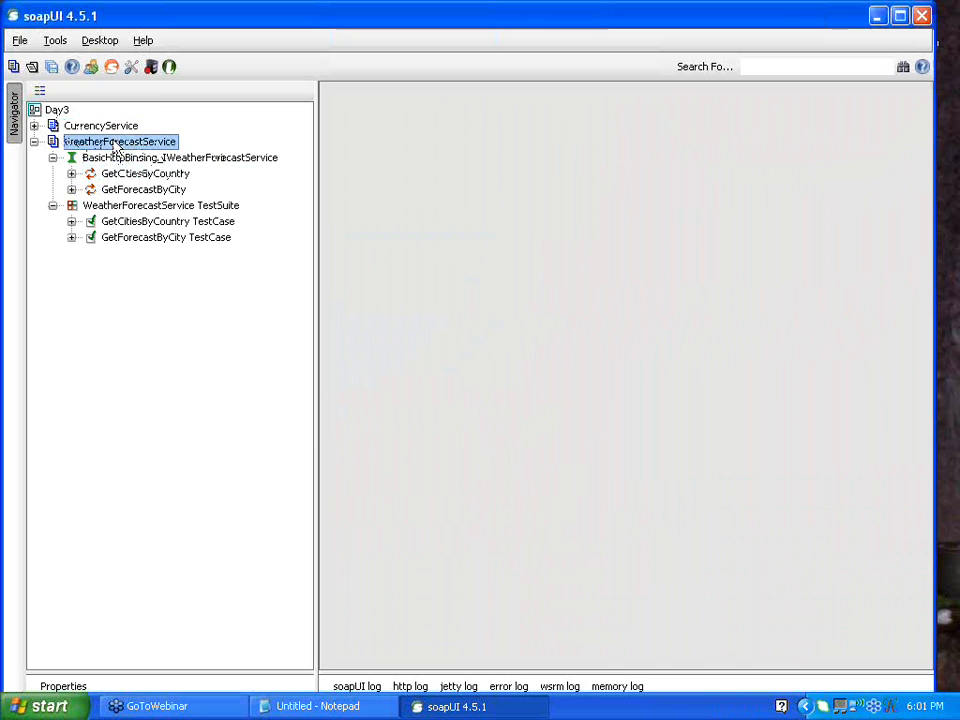
pyautogui.click(52, 110)
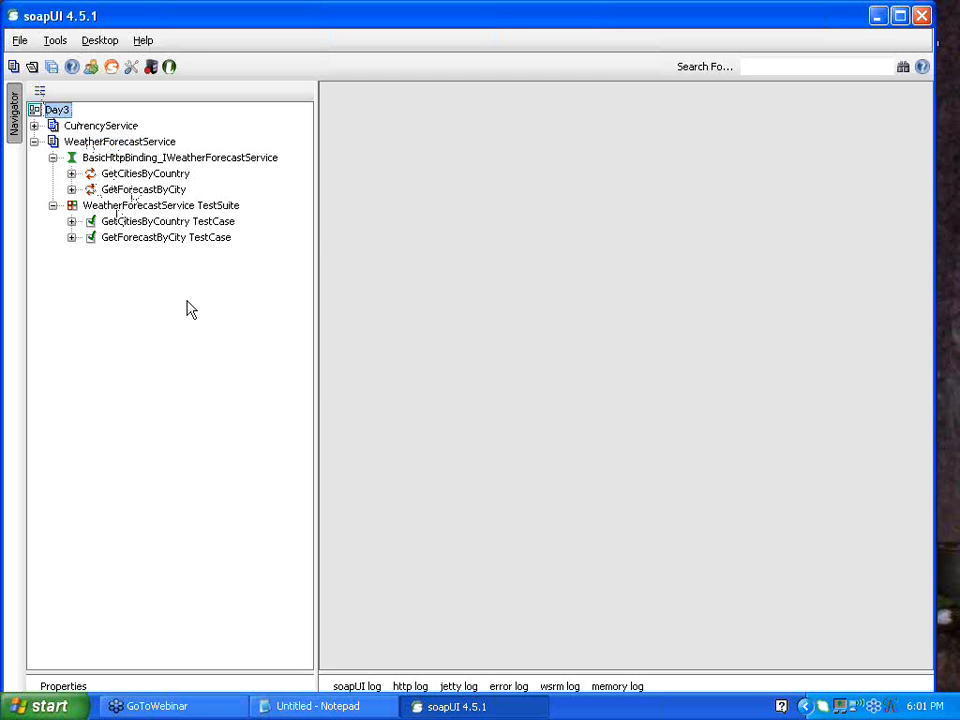
pyautogui.click(148, 207)
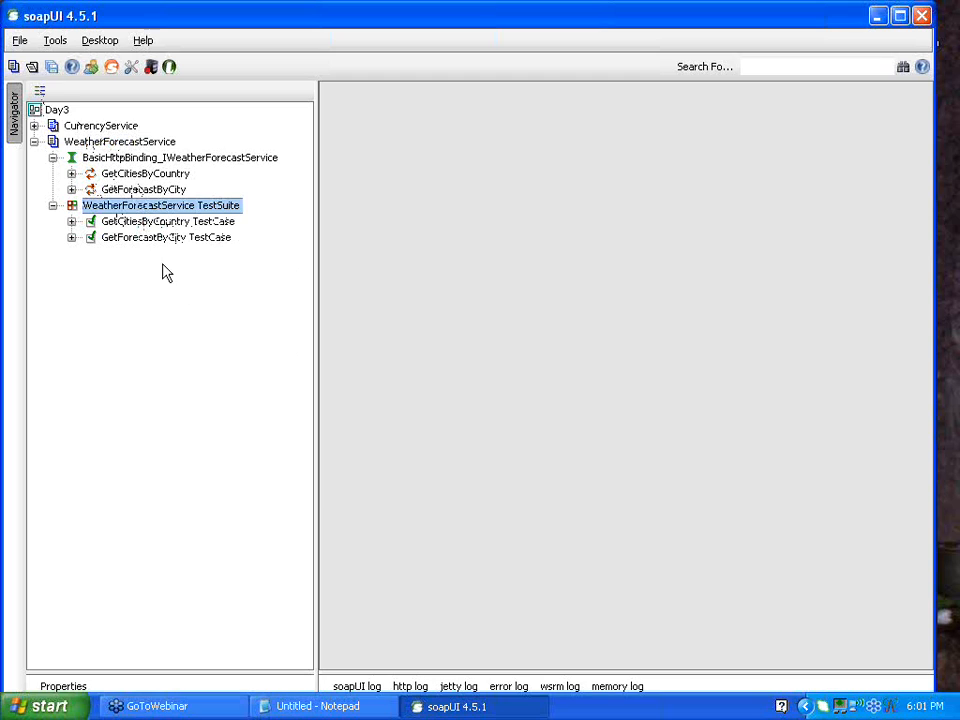
pyautogui.moveTo(85, 206); pyautogui.dragTo(199, 217)
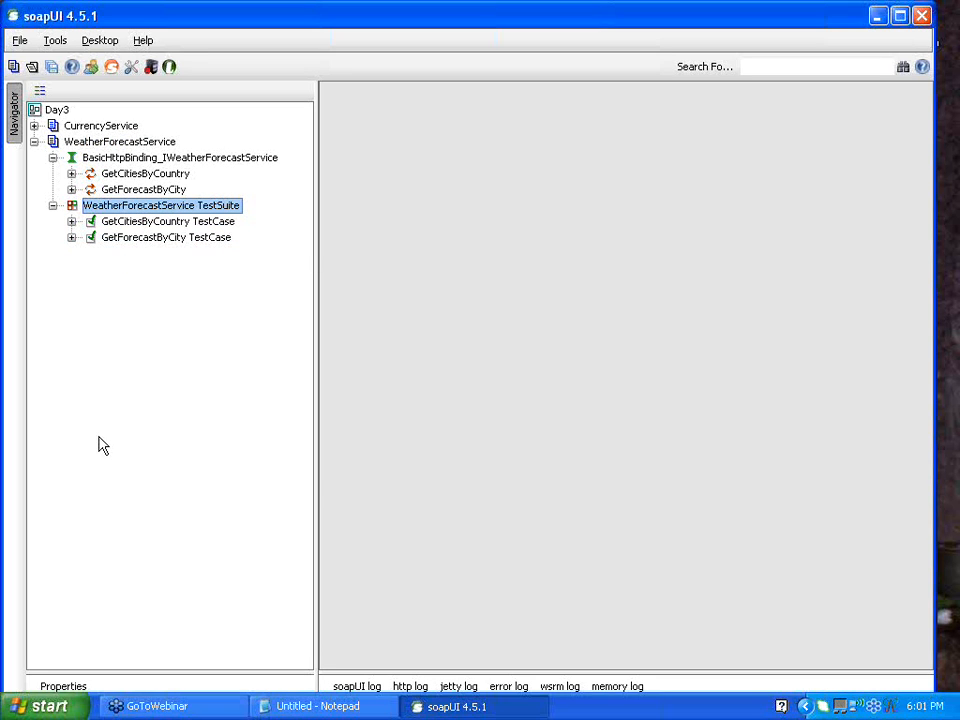
# Step: Open the WeatherForecastService TestSuite editor, maximize it and narrow the project tree slightly
pyautogui.doubleClick(146, 207)
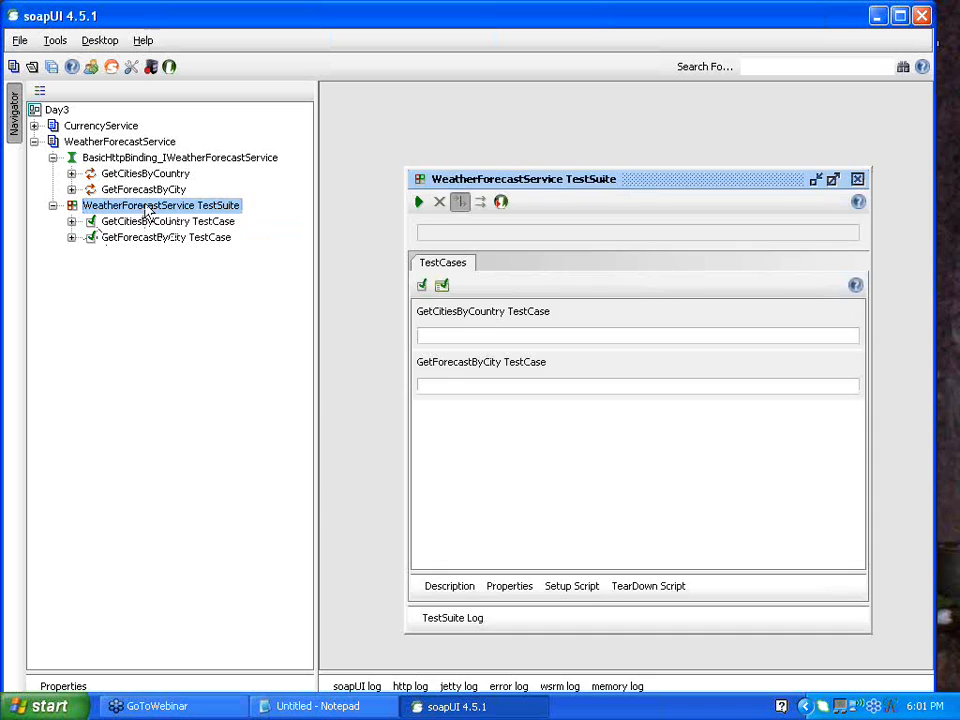
pyautogui.doubleClick(497, 180)
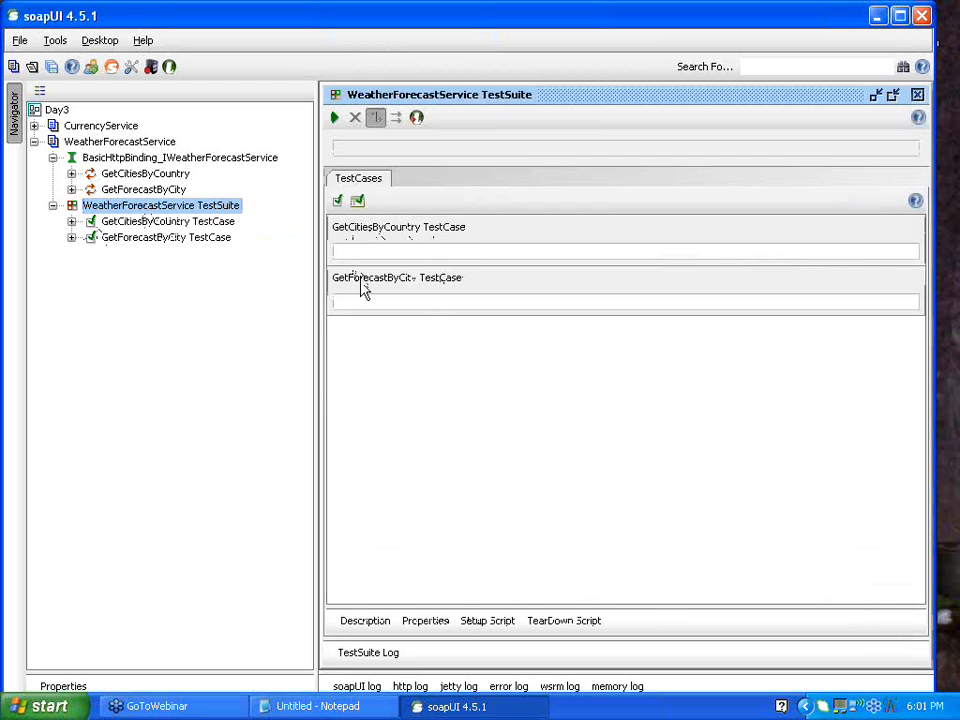
pyautogui.moveTo(313, 334); pyautogui.dragTo(295, 336)
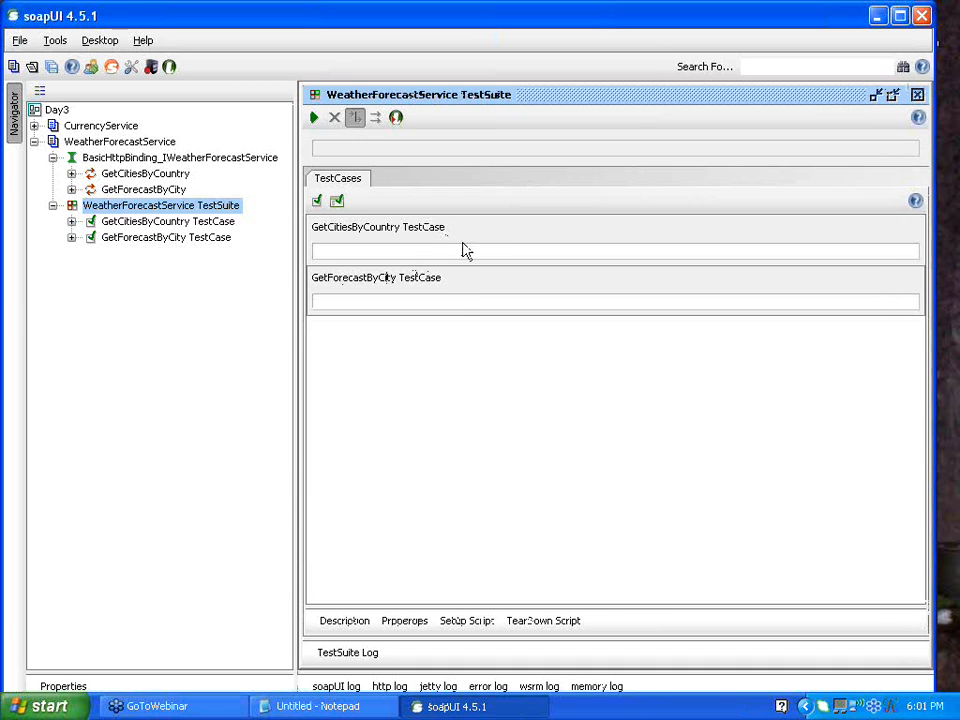
# Step: Open the GetCitiesByCountry TestCase and its GetCitiesByCountry request step, placing the request editor fully in view
pyautogui.doubleClick(466, 251)
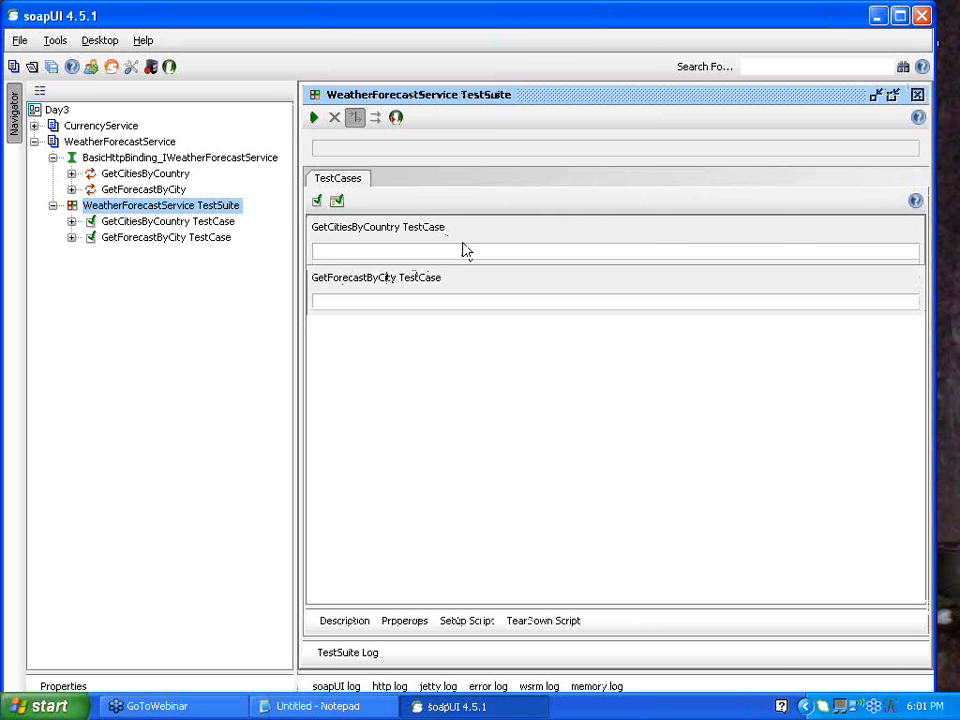
pyautogui.doubleClick(538, 208)
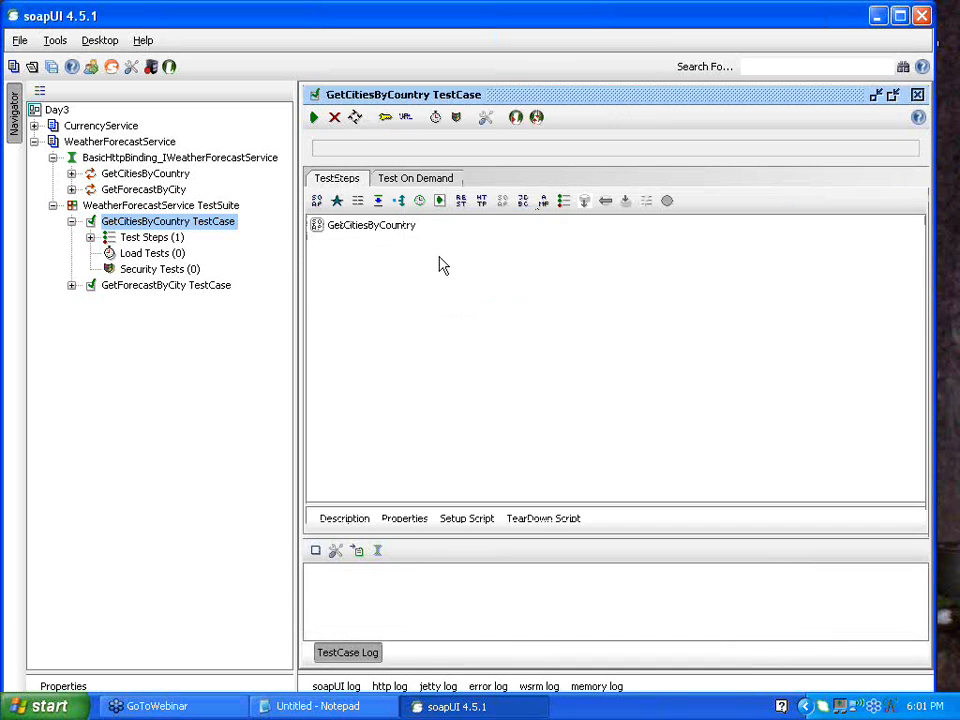
pyautogui.click(348, 230)
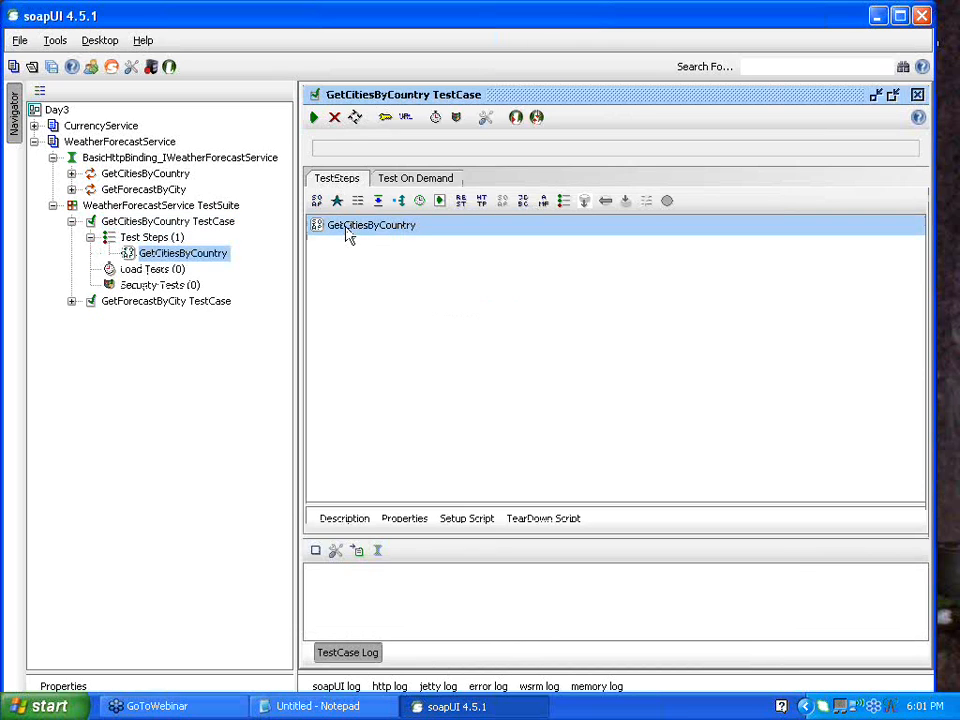
pyautogui.doubleClick(348, 228)
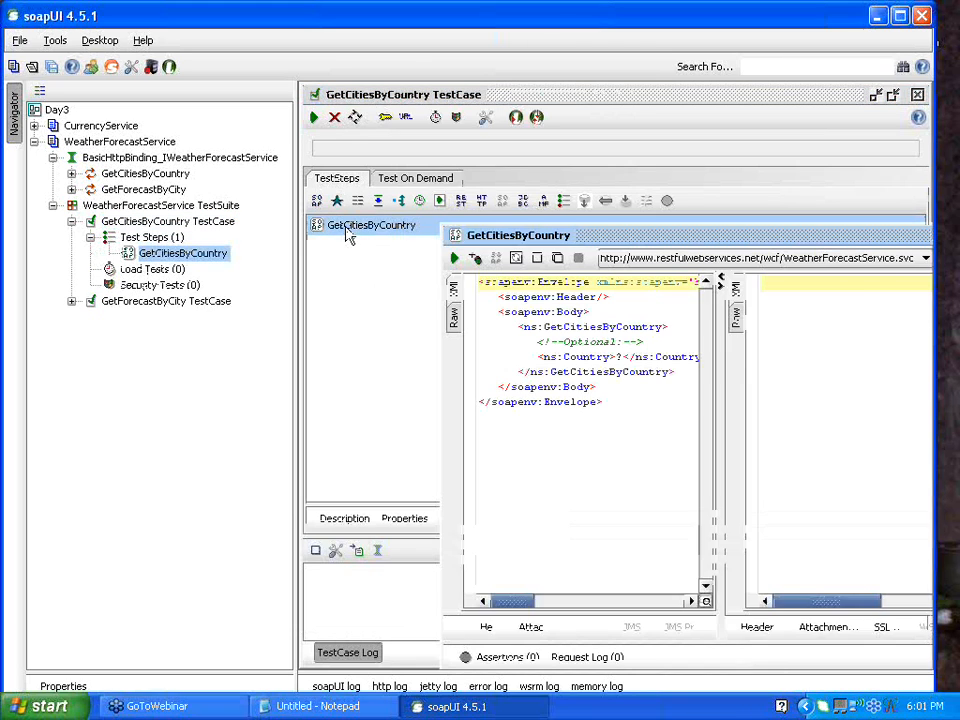
pyautogui.moveTo(637, 240); pyautogui.dragTo(494, 121)
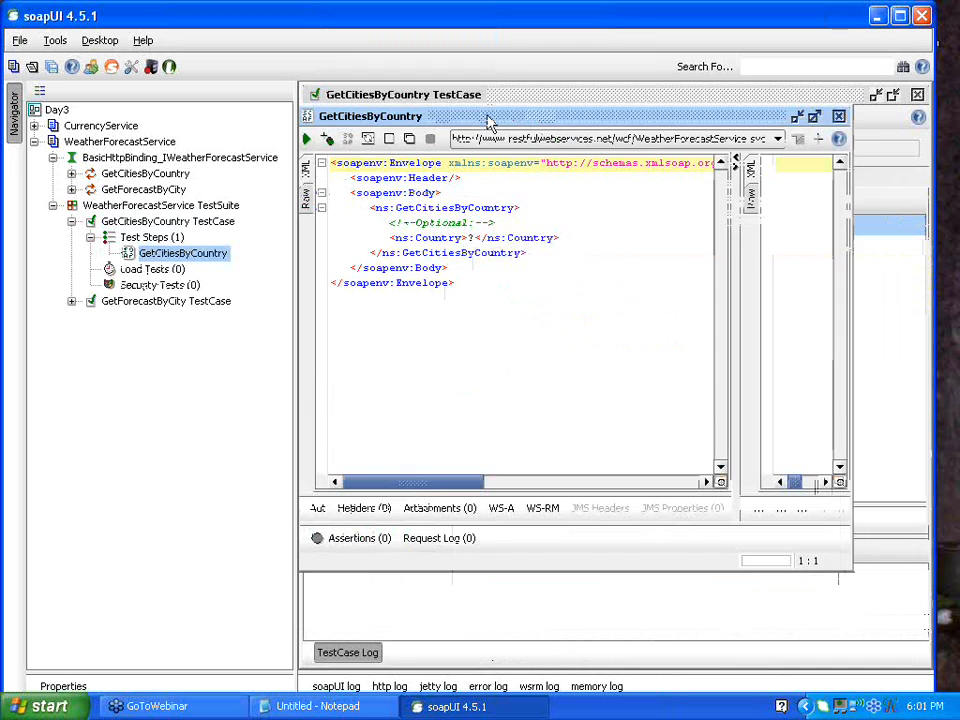
# Step: Replace the Country placeholder in the GetCitiesByCountry request with India and close the request editor
pyautogui.click(472, 237)
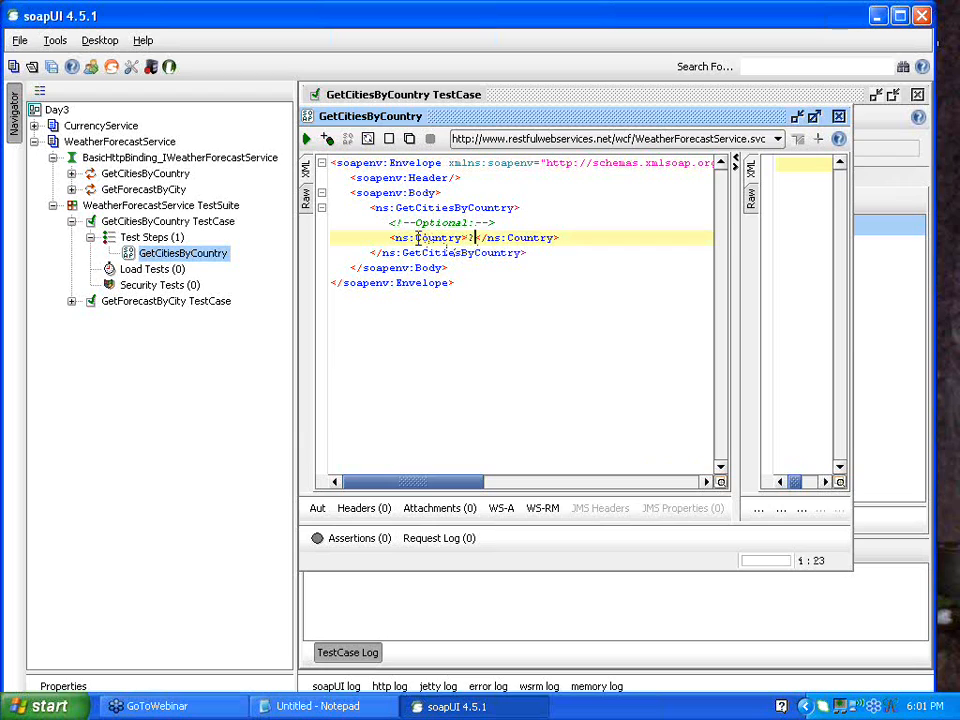
pyautogui.doubleClick(437, 238)
pyautogui.click(470, 238)
pyautogui.press('Delete')
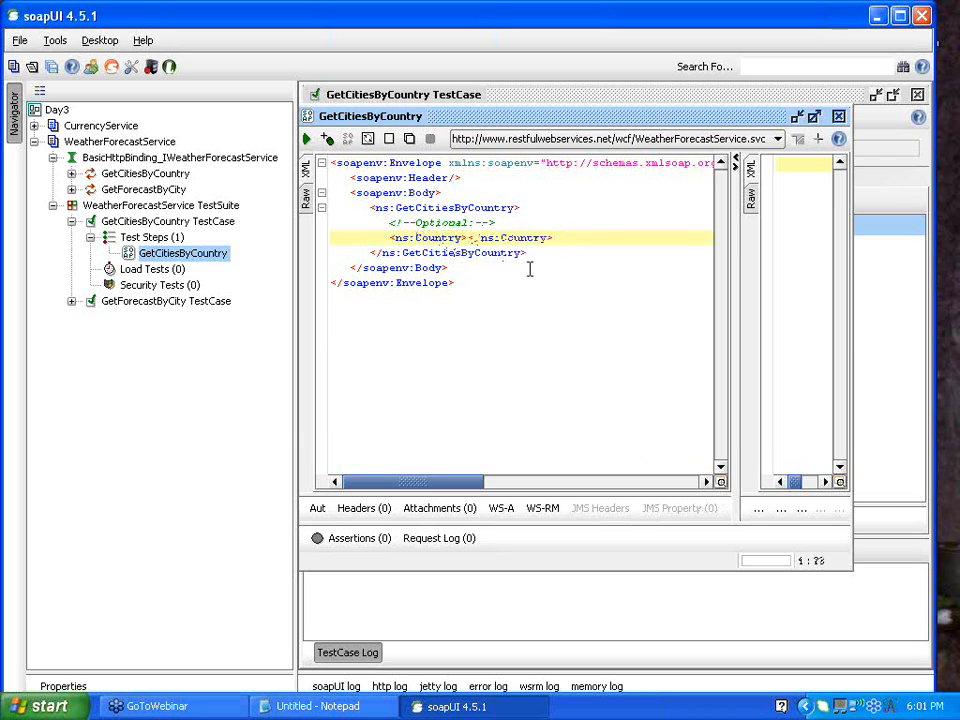
pyautogui.write('India')
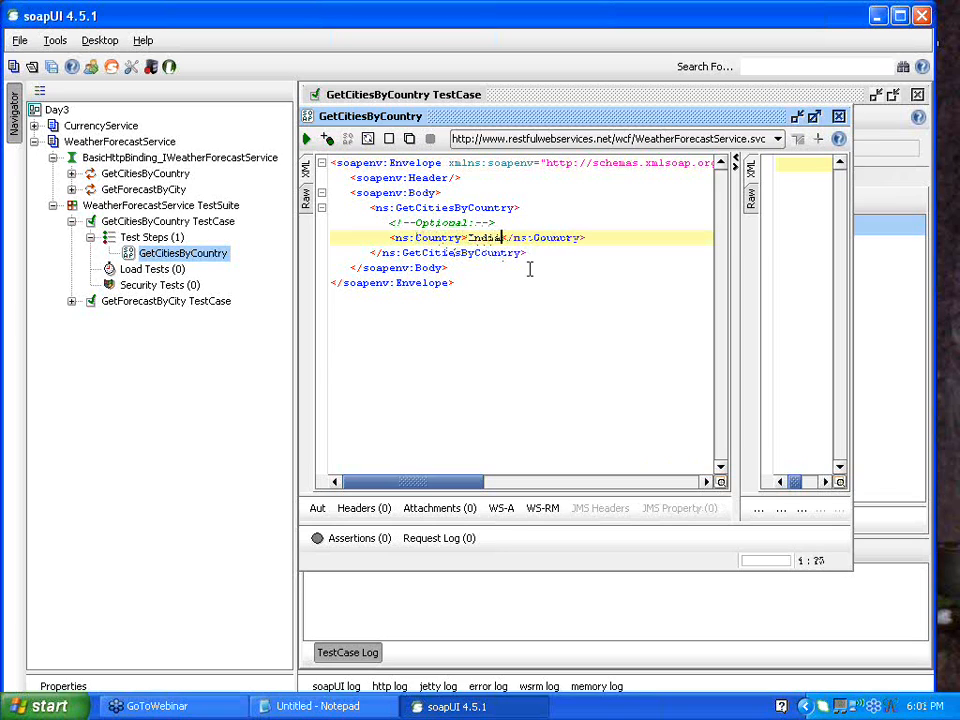
pyautogui.click(838, 117)
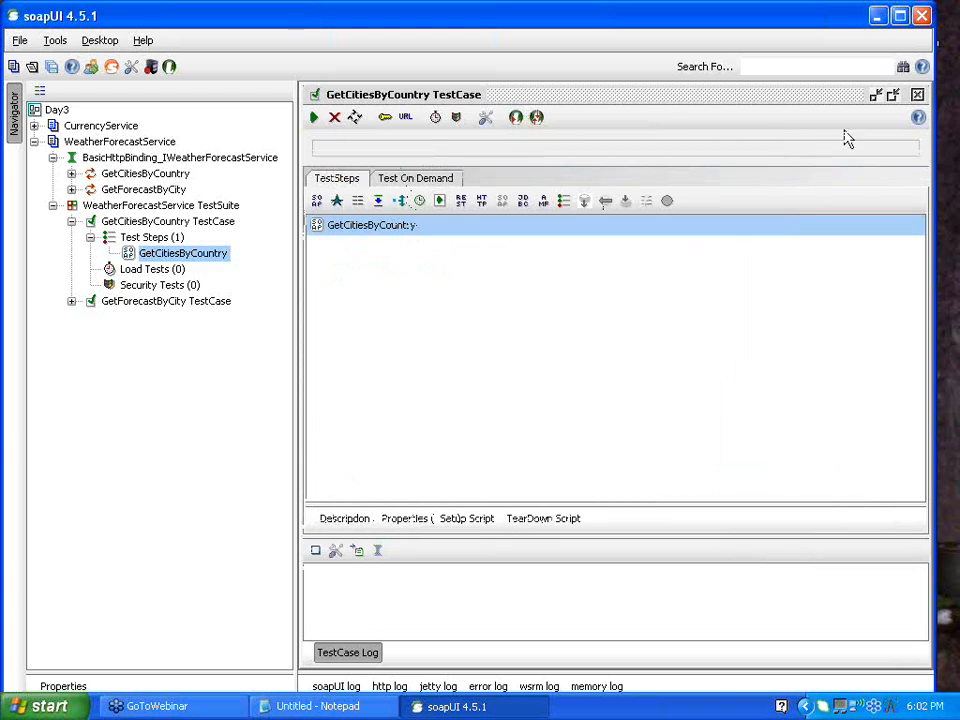
# Step: Close the GetCitiesByCountry TestCase and open the GetForecastByCity request step from its own TestCase
pyautogui.click(918, 100)
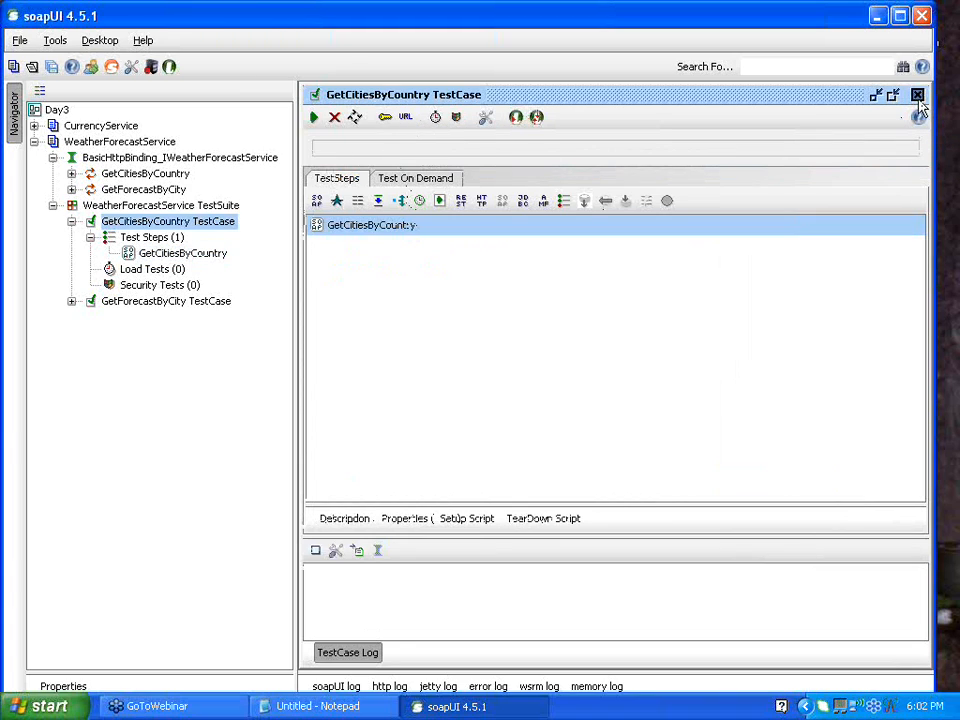
pyautogui.click(443, 232)
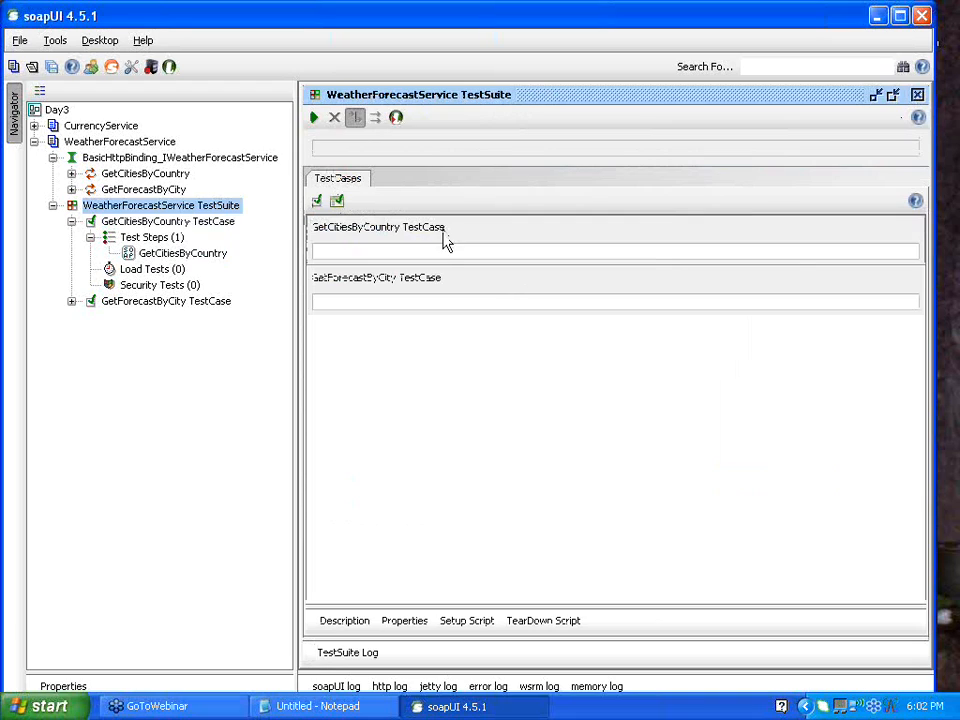
pyautogui.doubleClick(452, 290)
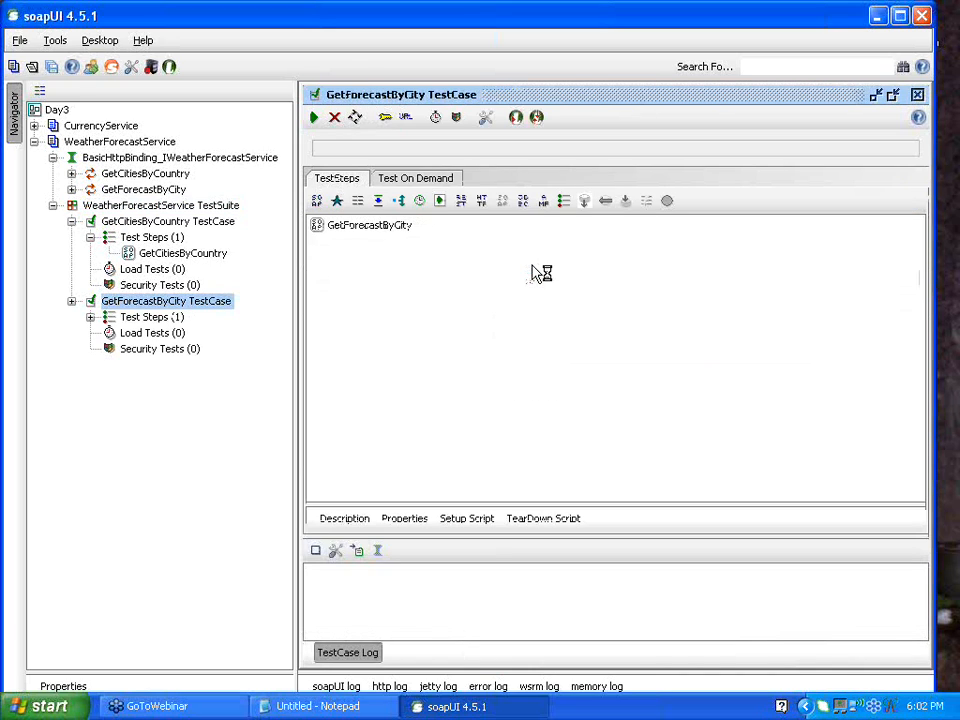
pyautogui.doubleClick(394, 227)
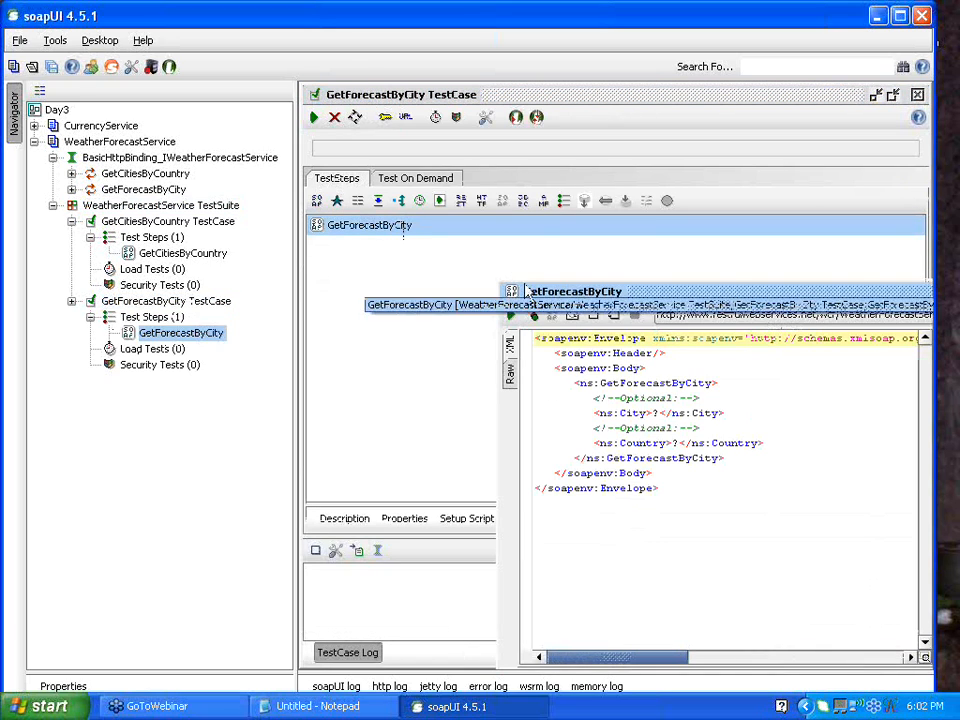
# Step: Replace the City placeholder in the GetForecastByCity request with MAdras
pyautogui.click(656, 413)
pyautogui.press('BackSpace')
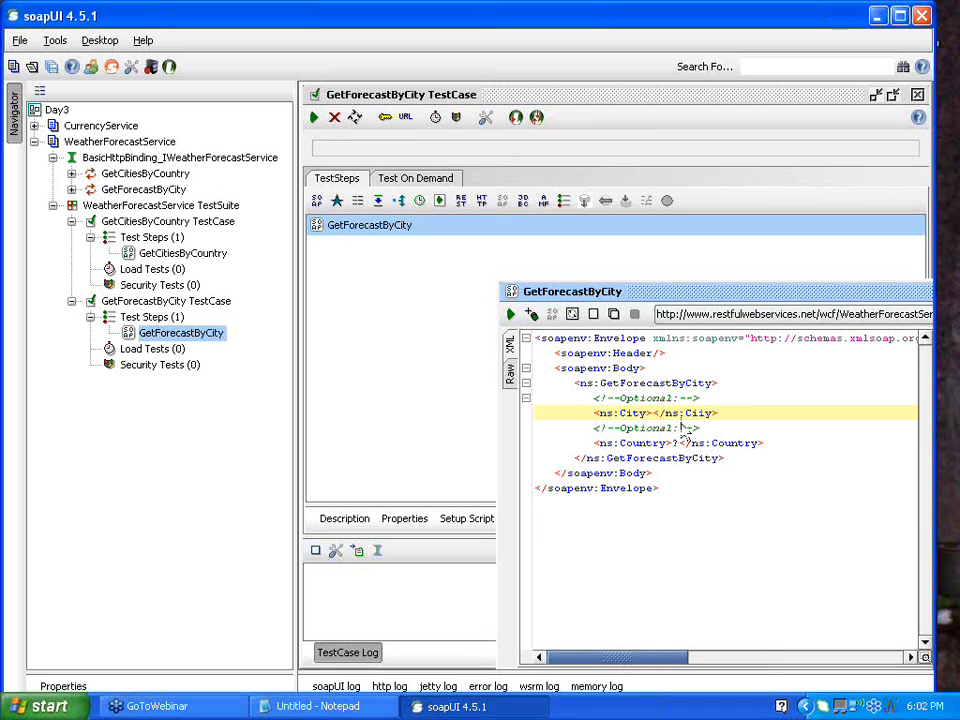
pyautogui.write('MAdras')
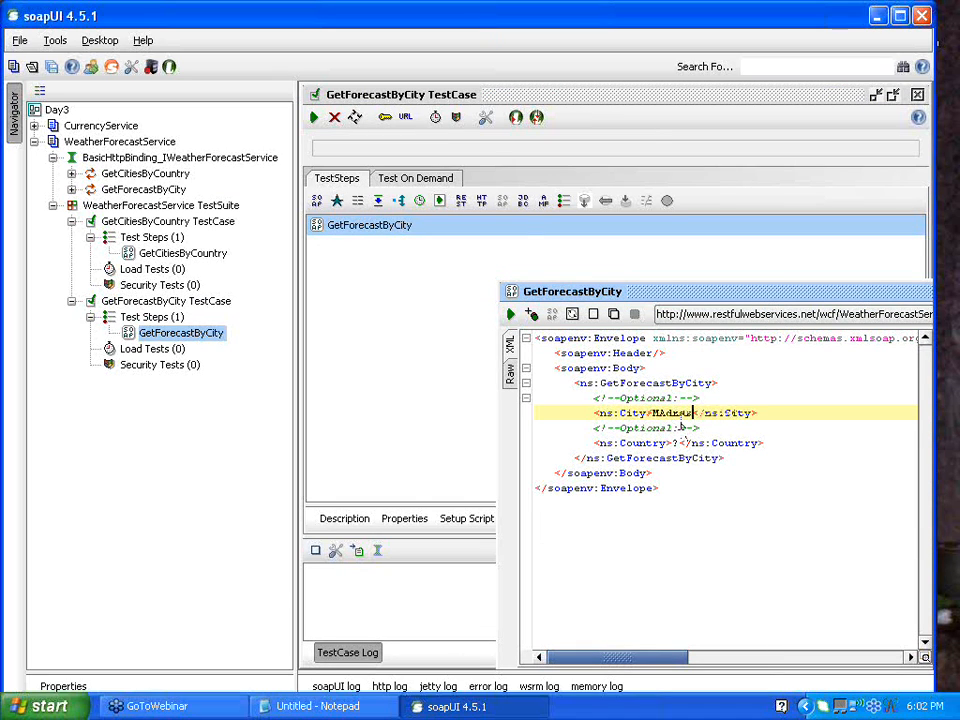
# Step: Correct the spelling of the City value in the GetForecastByCity request to Madras
pyautogui.press('BackSpace')
pyautogui.press('BackSpace')
pyautogui.press('BackSpace')
pyautogui.press('BackSpace')
pyautogui.press('BackSpace')
pyautogui.write('adr')
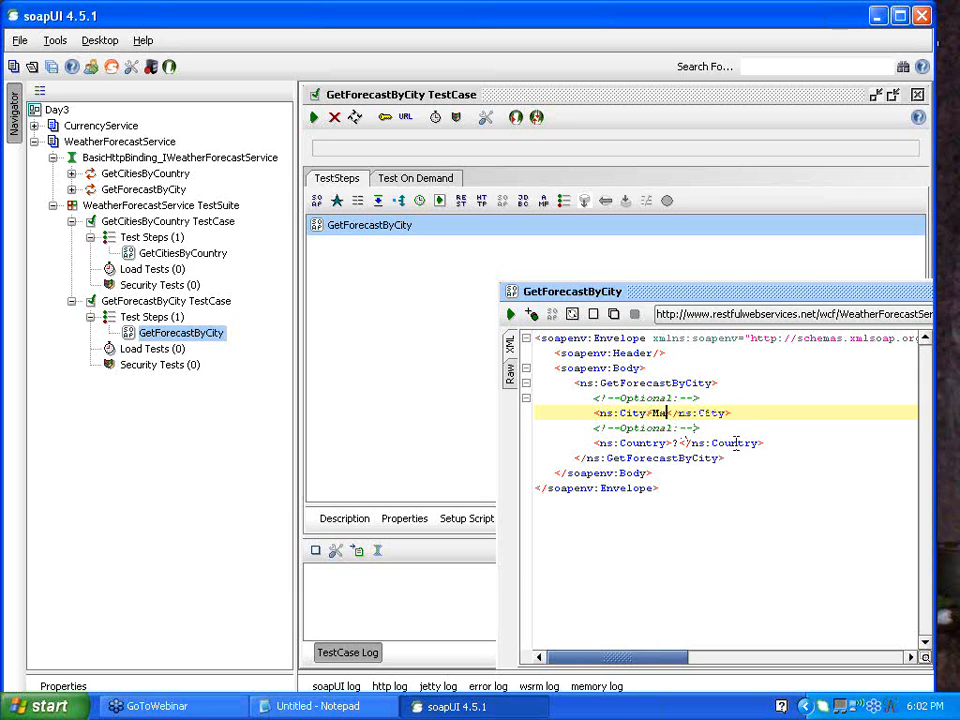
pyautogui.write('as')
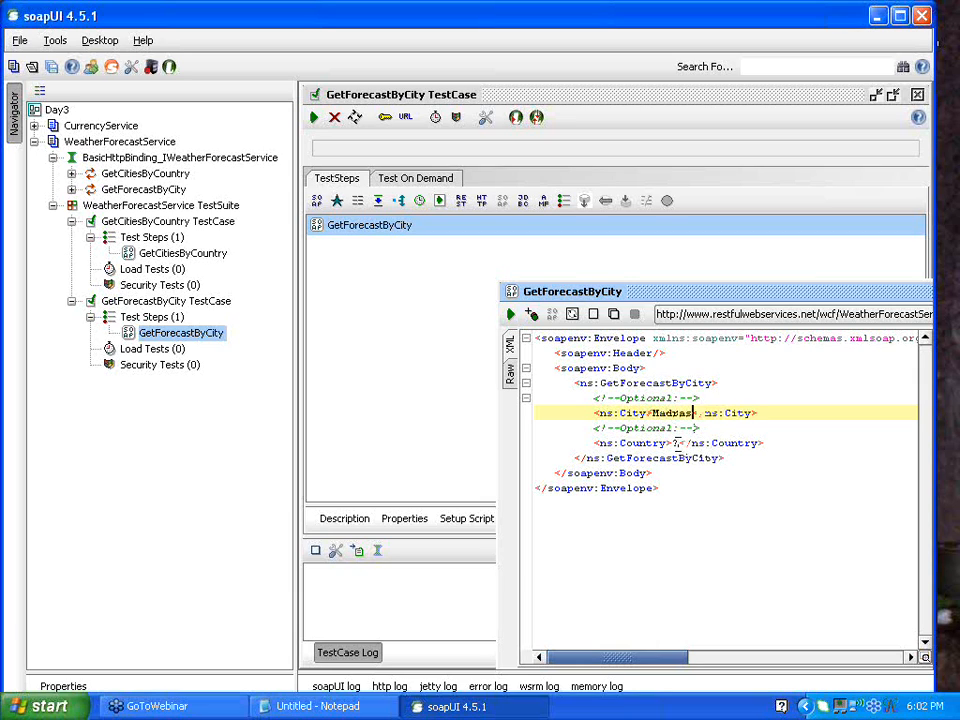
# Step: Replace the Country placeholder in the GetForecastByCity request with India, and close the request editor and its TestCase
pyautogui.doubleClick(676, 442)
pyautogui.write('In')
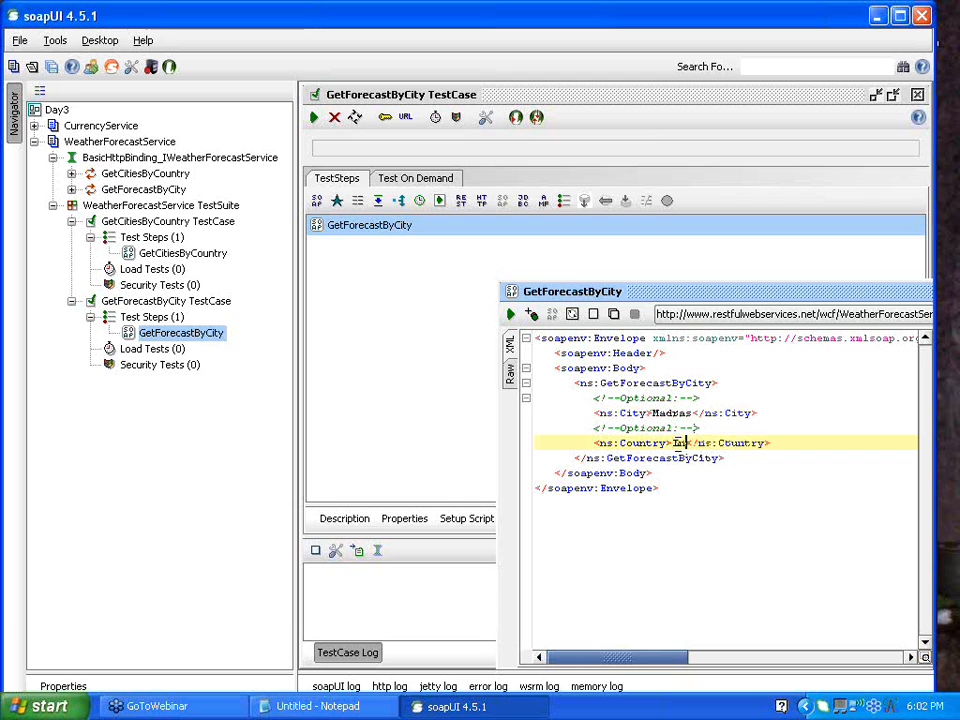
pyautogui.write('dia')
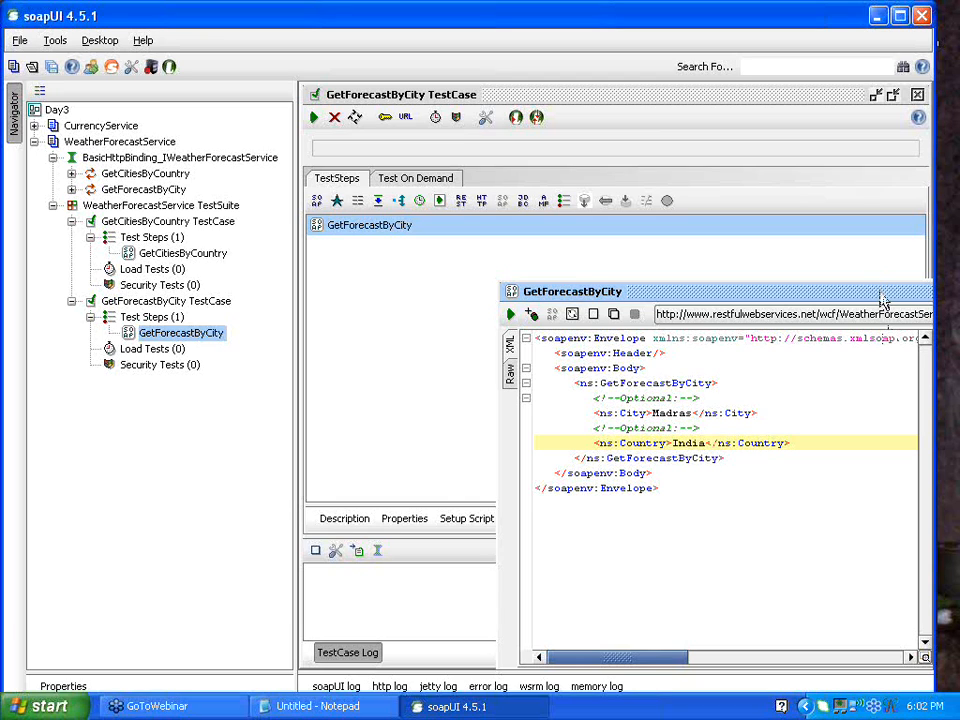
pyautogui.moveTo(882, 300); pyautogui.dragTo(722, 272)
pyautogui.click(884, 262)
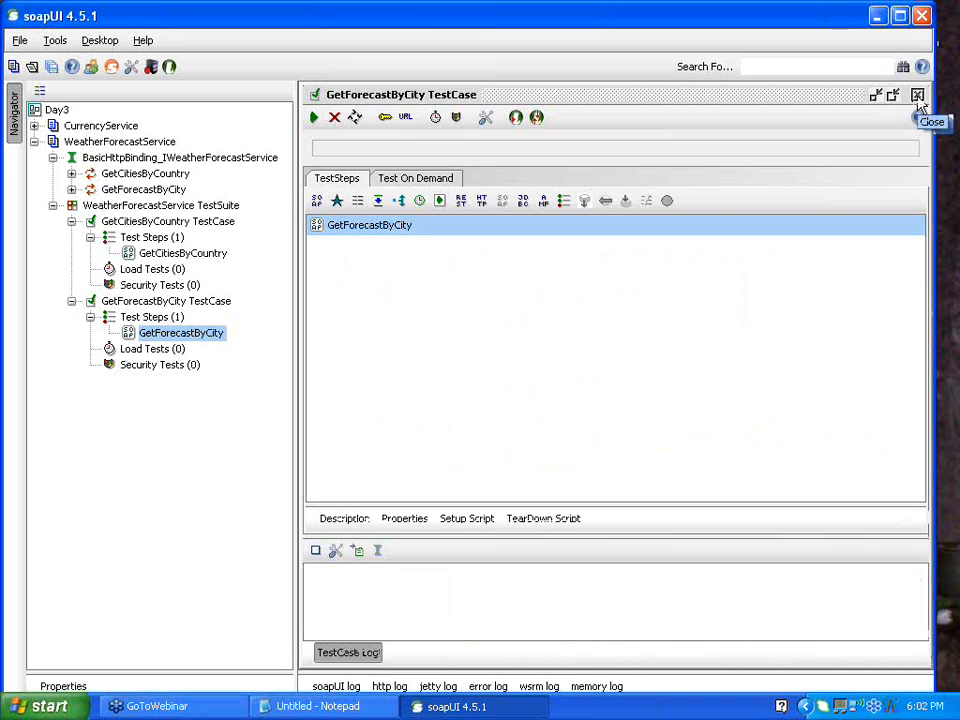
pyautogui.click(917, 96)
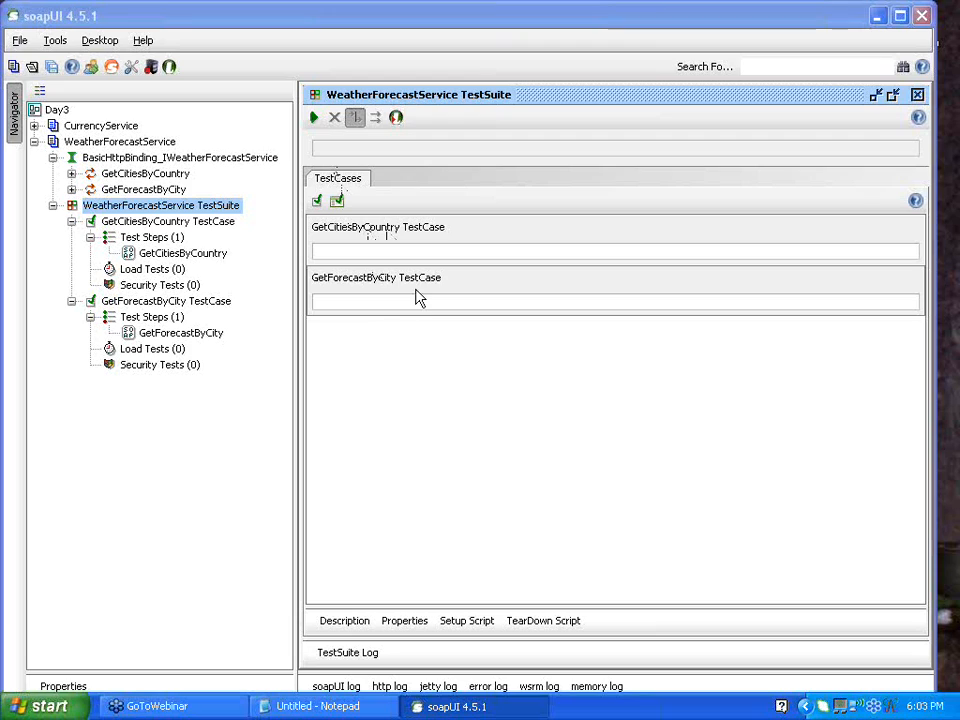
# Step: Run the WeatherForecastService TestSuite and open the GetForecastByCity request step from its TestCase in a maximized editor
pyautogui.click(314, 118)
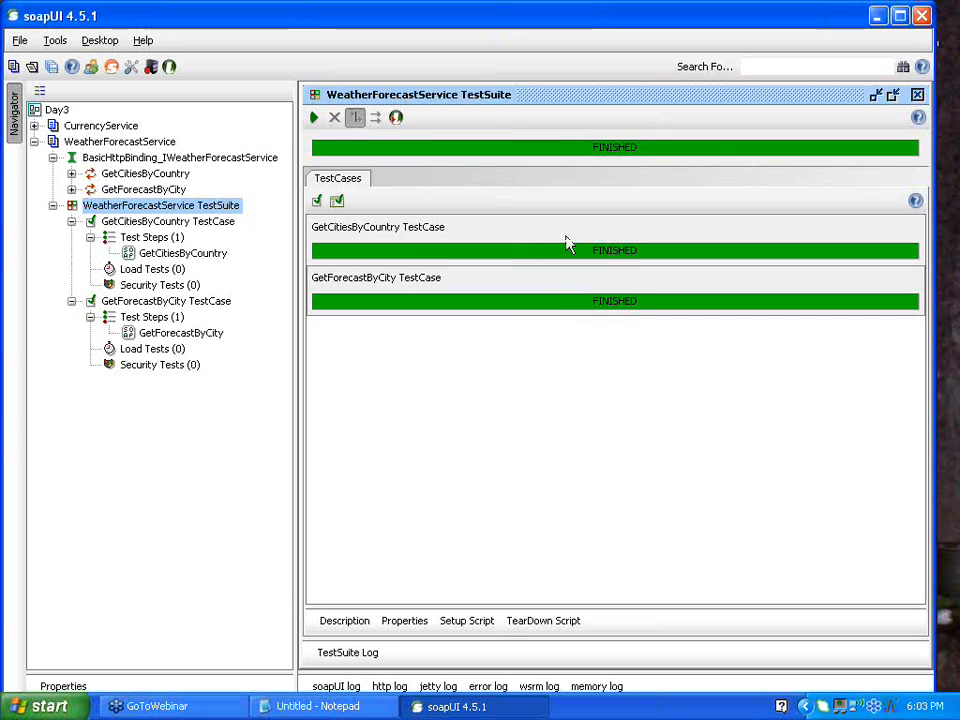
pyautogui.doubleClick(563, 302)
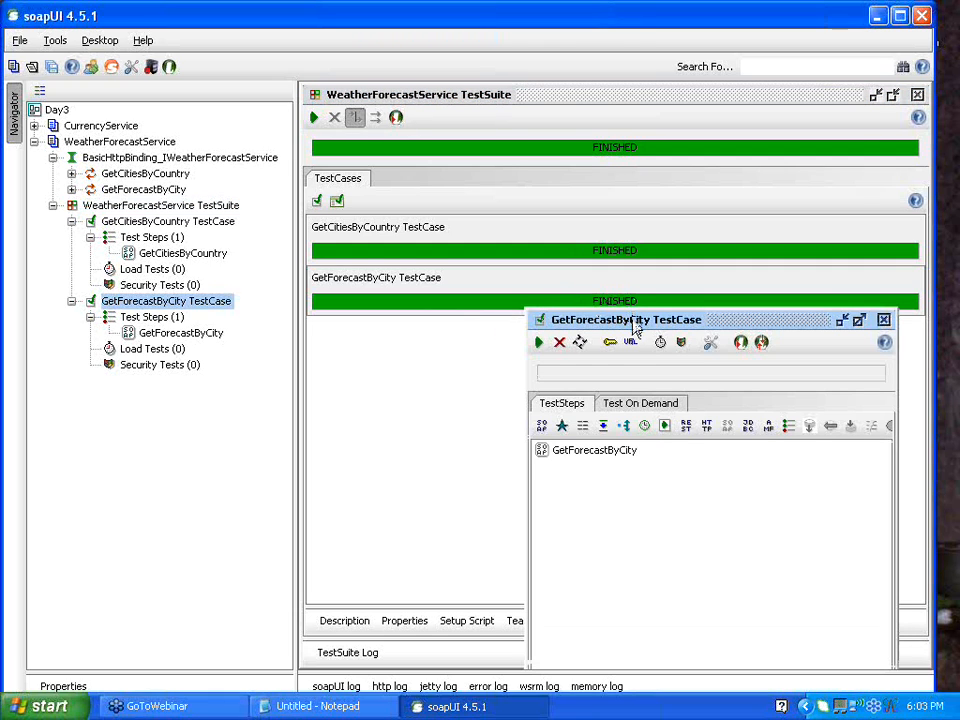
pyautogui.doubleClick(633, 322)
pyautogui.doubleClick(377, 232)
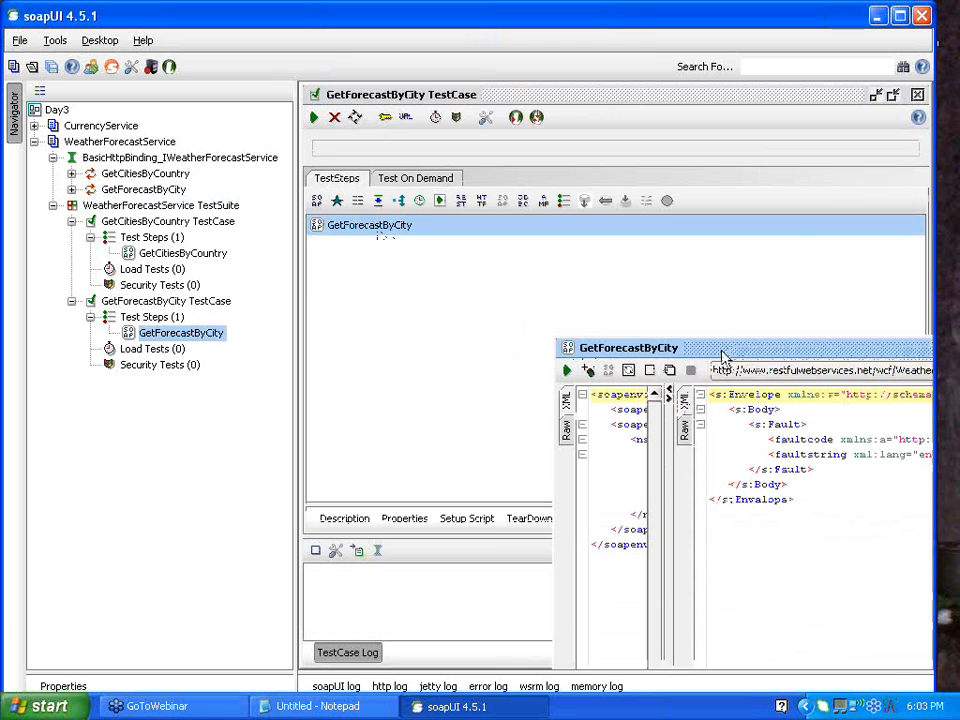
pyautogui.doubleClick(721, 349)
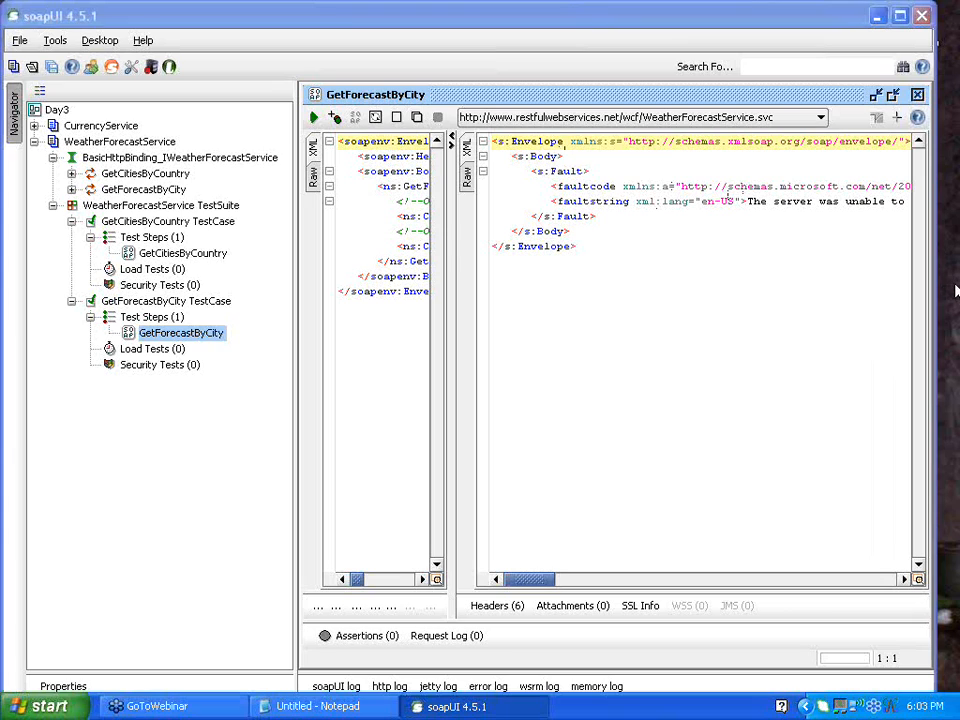
# Step: Examine the faultstring in the GetForecastByCity XML response, resizing the request and response panes for reading
pyautogui.moveTo(455, 309); pyautogui.dragTo(602, 309)
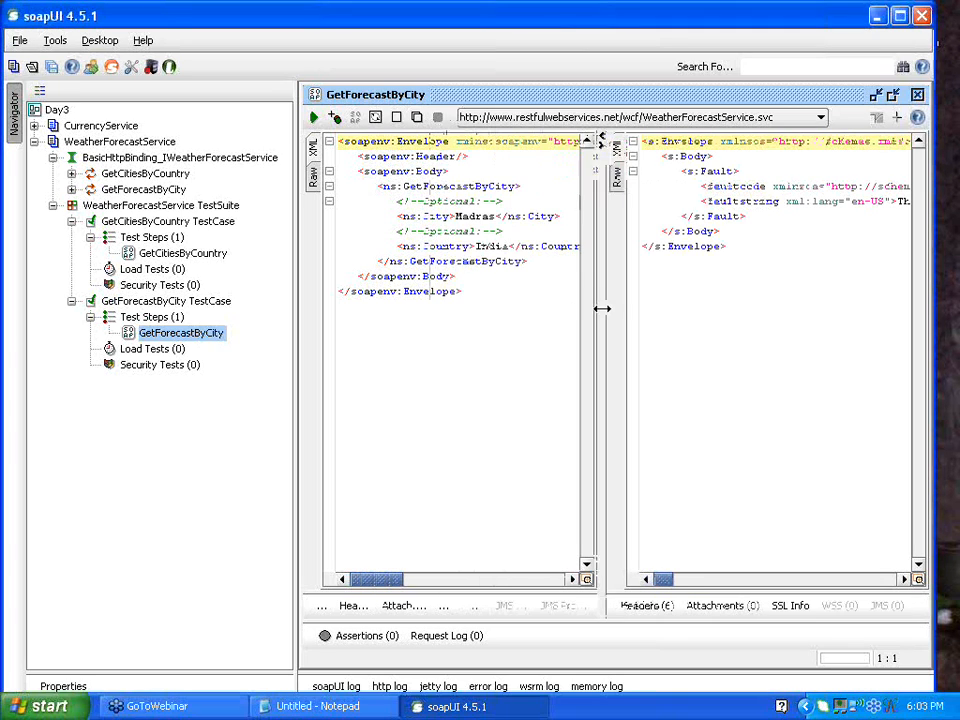
pyautogui.click(741, 205)
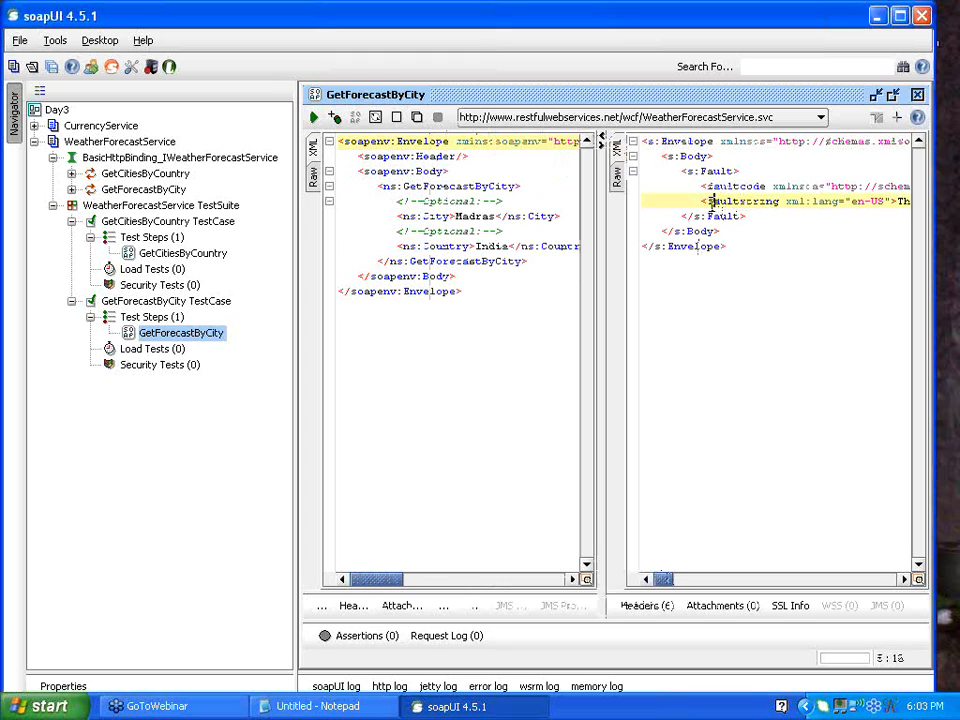
pyautogui.moveTo(709, 202); pyautogui.dragTo(771, 204)
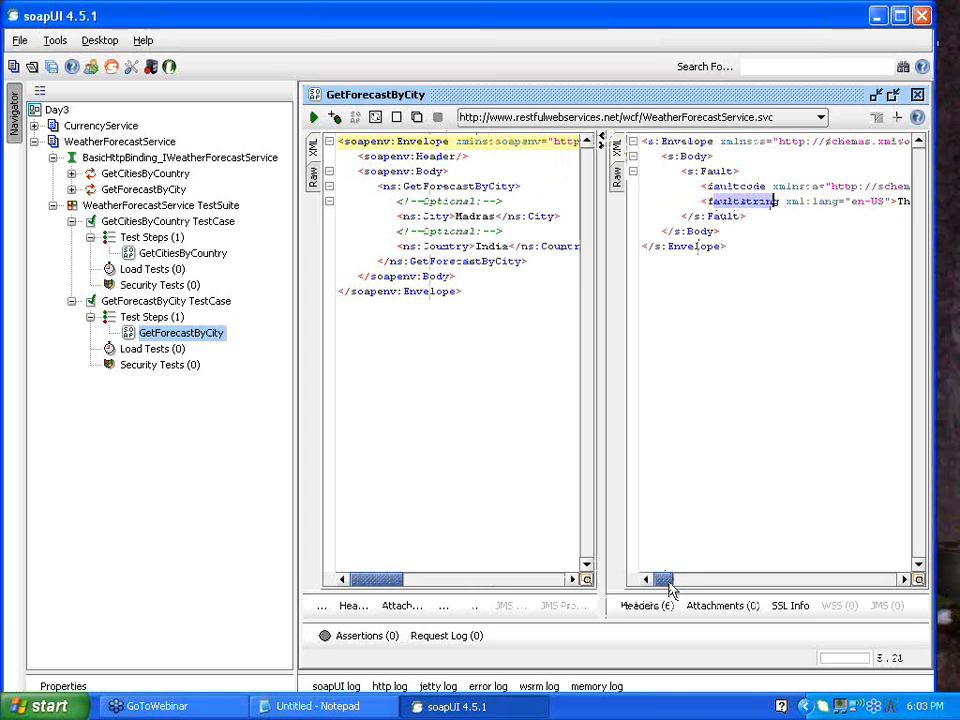
pyautogui.moveTo(662, 578); pyautogui.dragTo(705, 565)
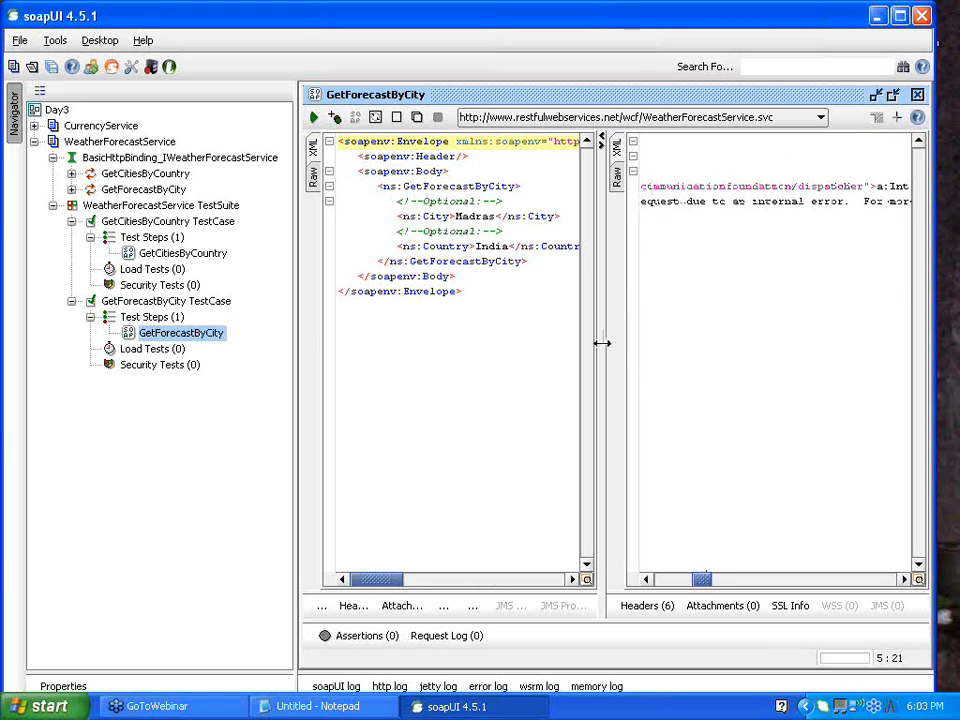
pyautogui.moveTo(601, 344); pyautogui.dragTo(537, 345)
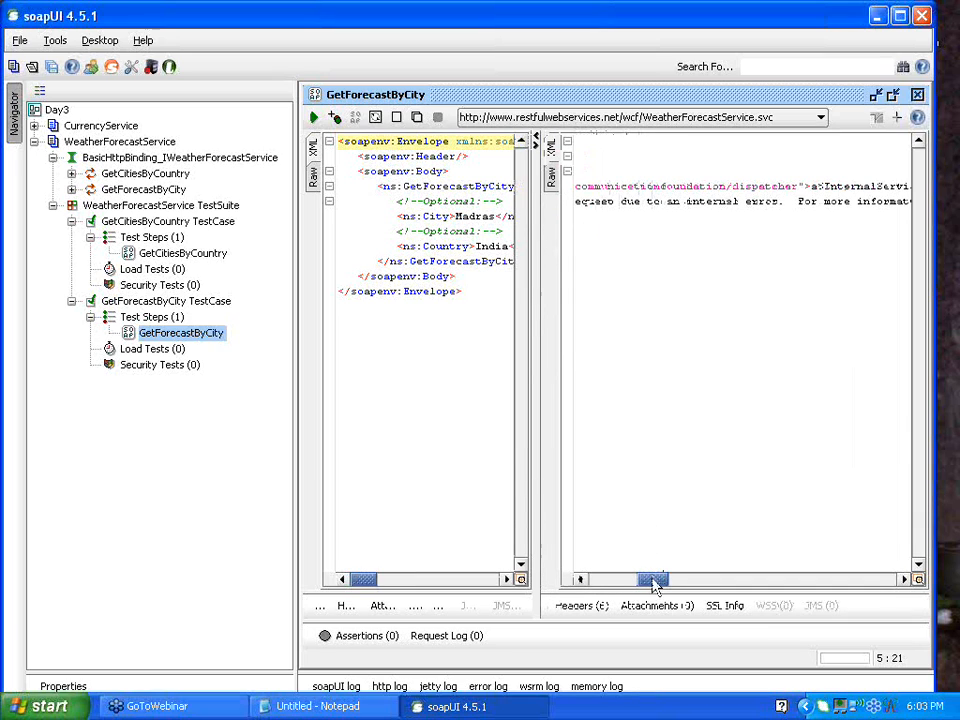
pyautogui.moveTo(654, 583); pyautogui.dragTo(607, 580)
# Step: Inspect the HTTP status and body in the raw GetForecastByCity response, and close the request editor and TestCase
pyautogui.click(551, 178)
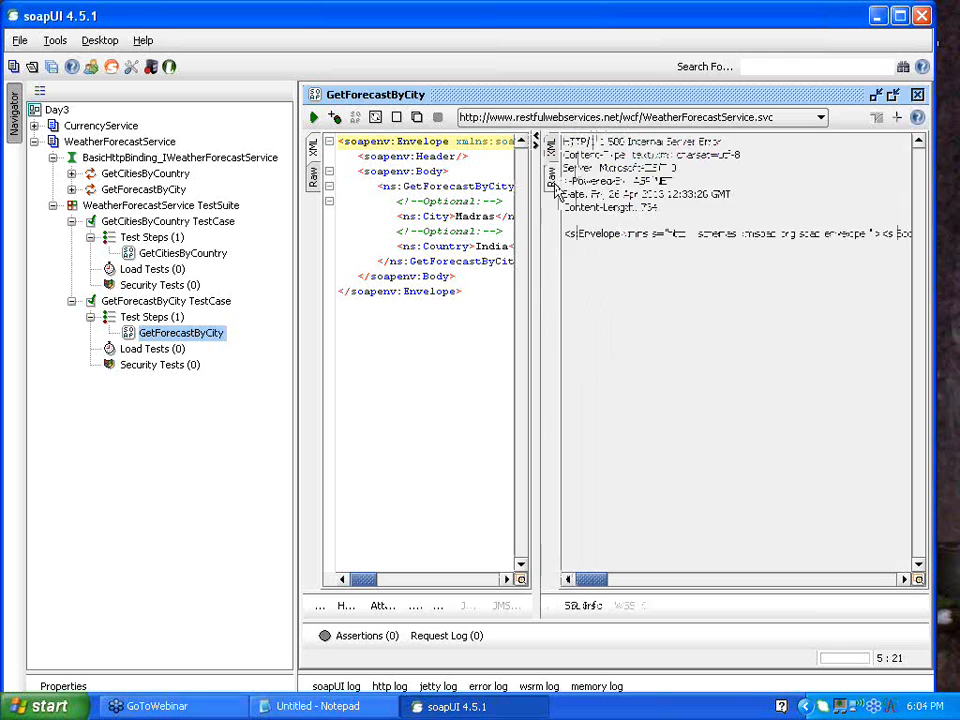
pyautogui.doubleClick(617, 142)
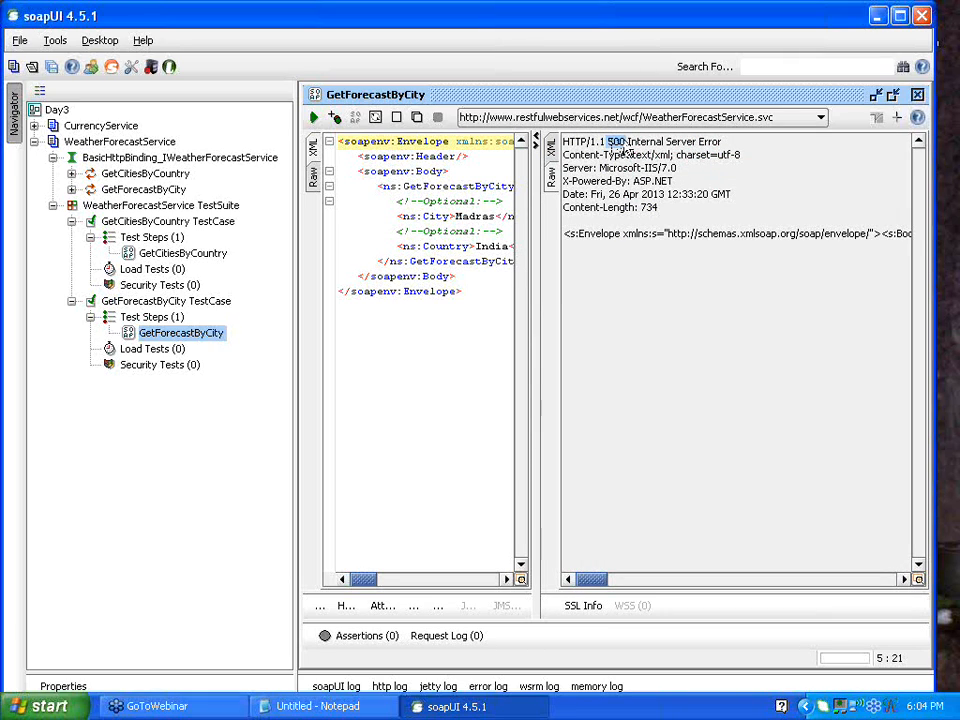
pyautogui.click(741, 292)
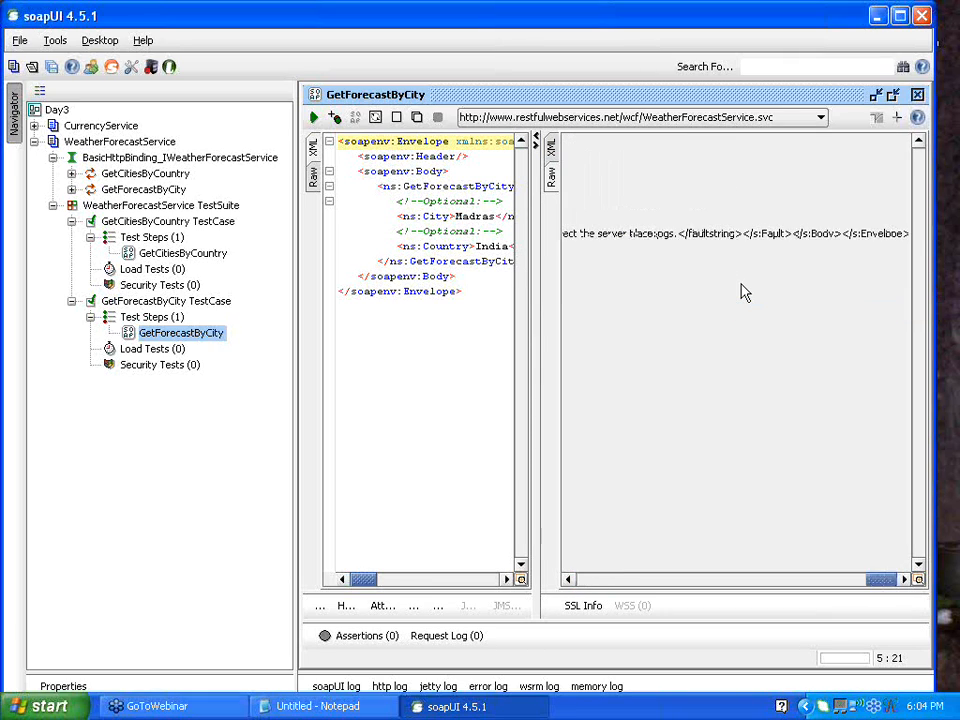
pyautogui.click(610, 590)
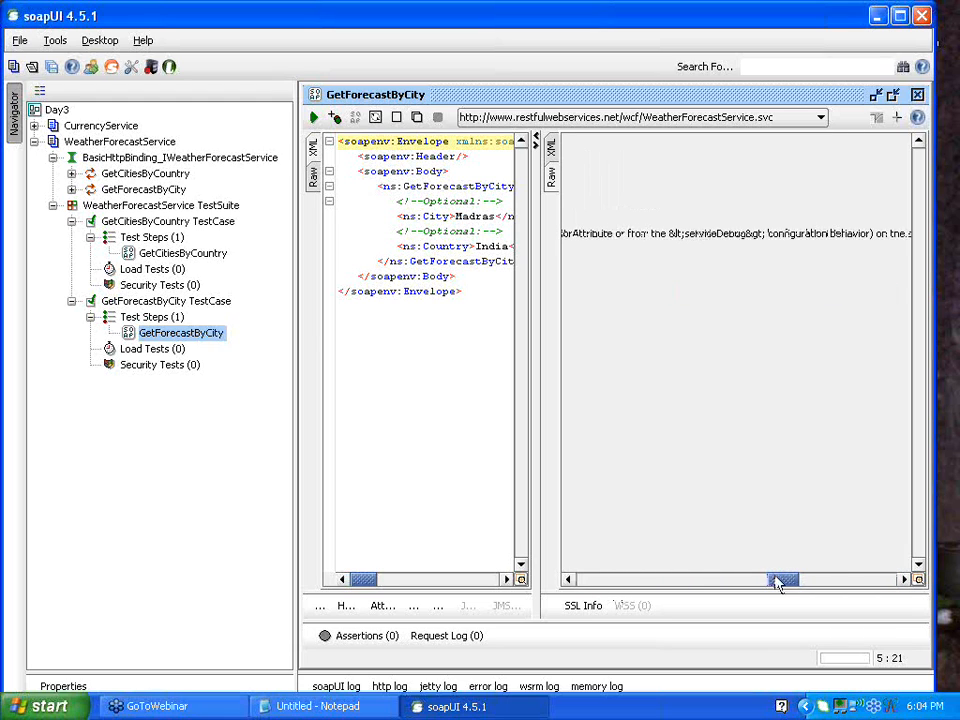
pyautogui.moveTo(778, 586); pyautogui.dragTo(585, 586)
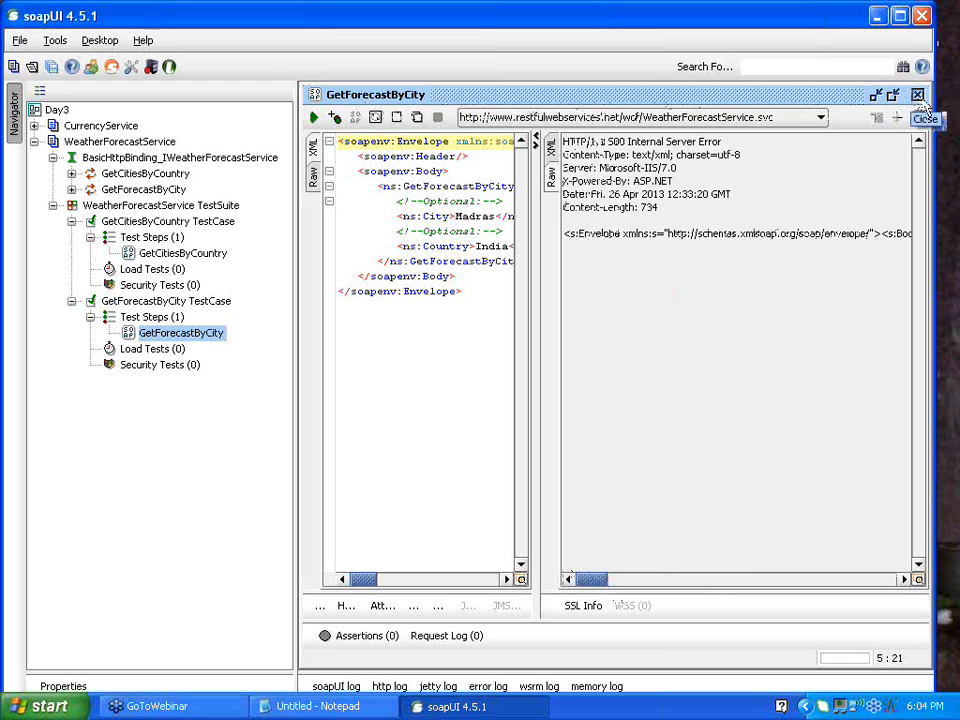
pyautogui.click(918, 95)
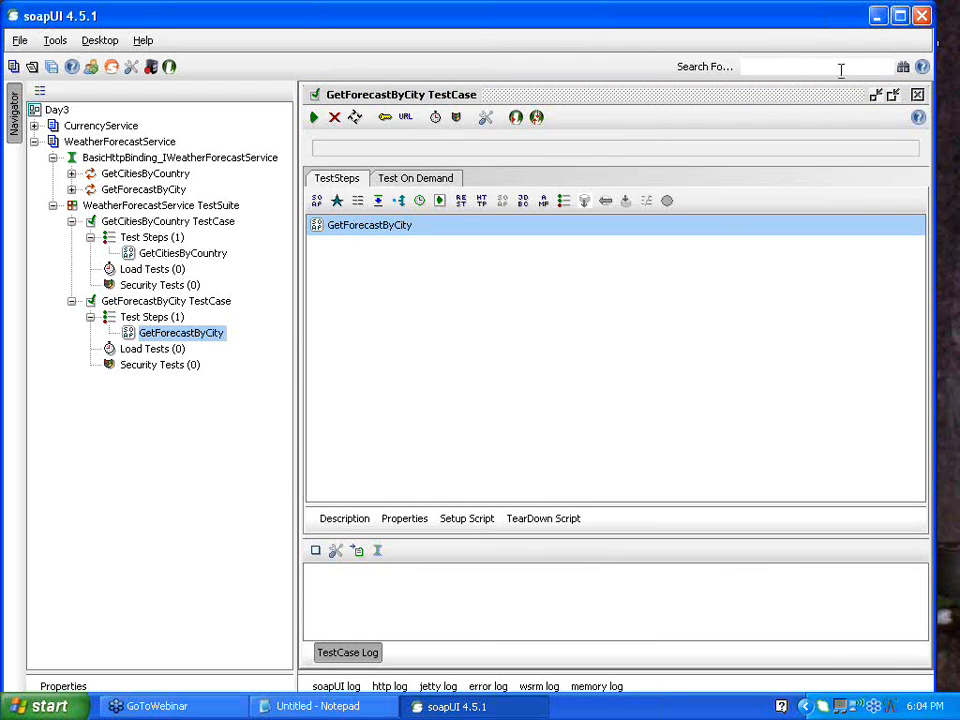
pyautogui.click(917, 95)
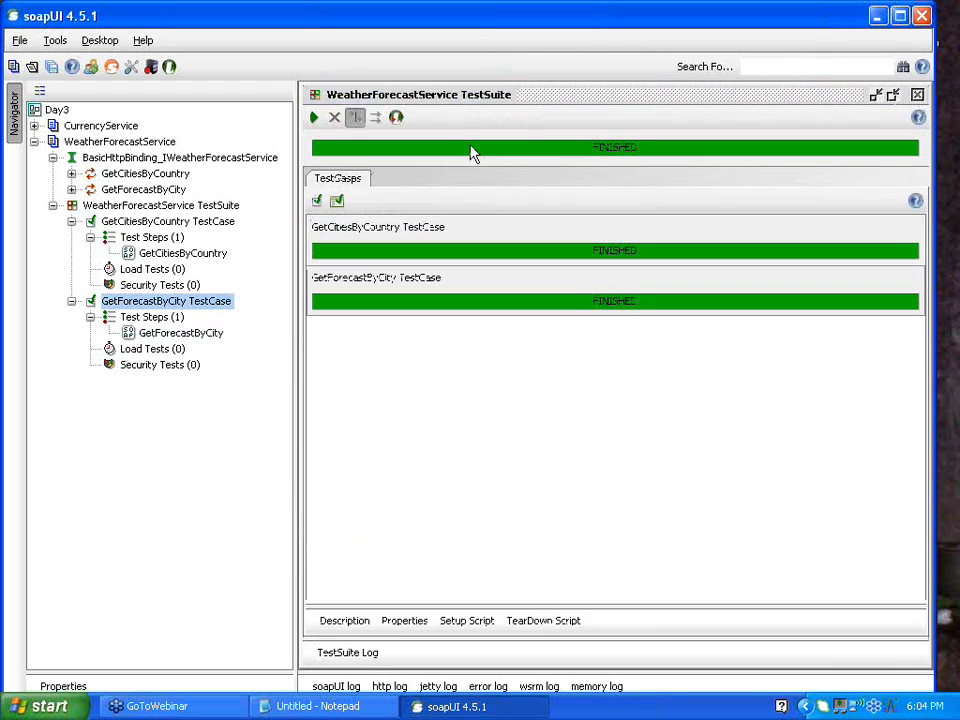
# Step: Review the list of cities in the GetCitiesByCountry test step's response, and close its editor and TestCase
pyautogui.doubleClick(455, 243)
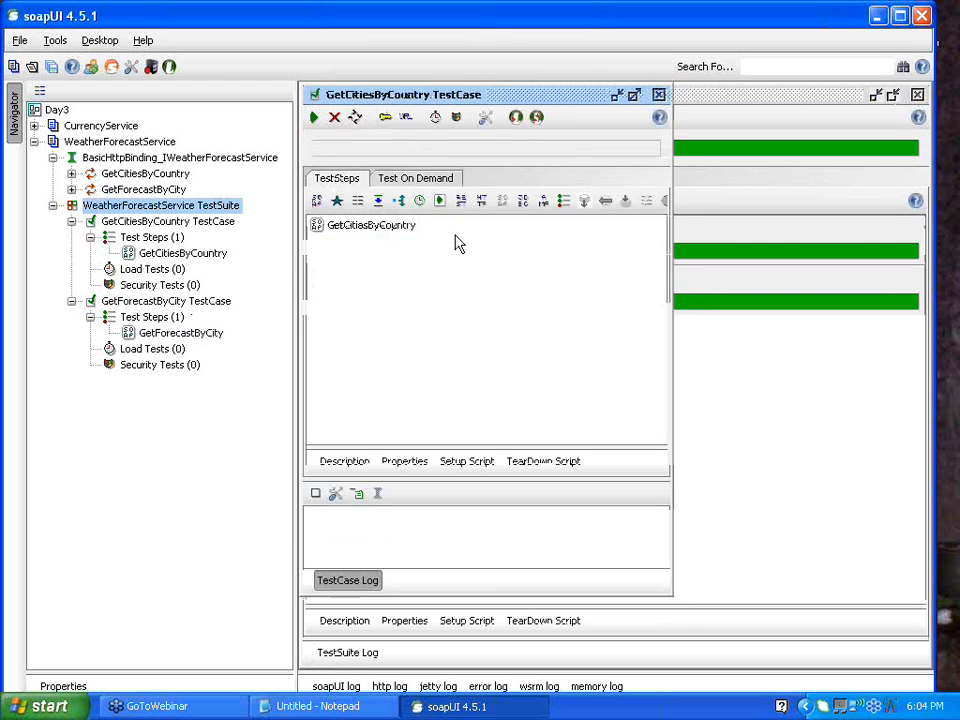
pyautogui.click(357, 231)
pyautogui.doubleClick(357, 231)
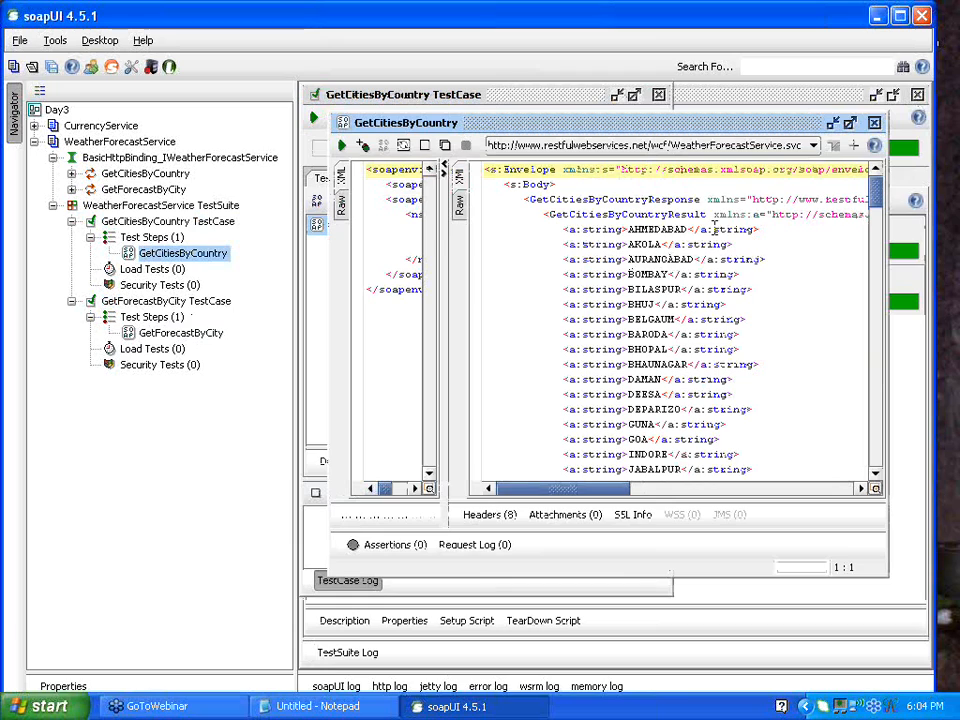
pyautogui.click(628, 245)
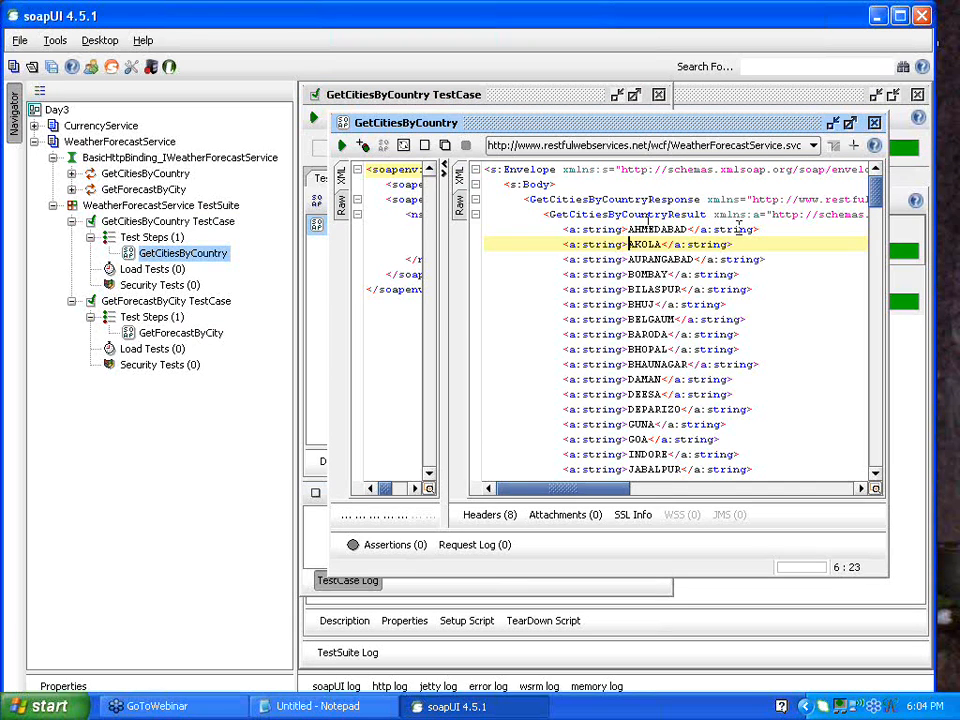
pyautogui.moveTo(876, 198); pyautogui.dragTo(897, 445)
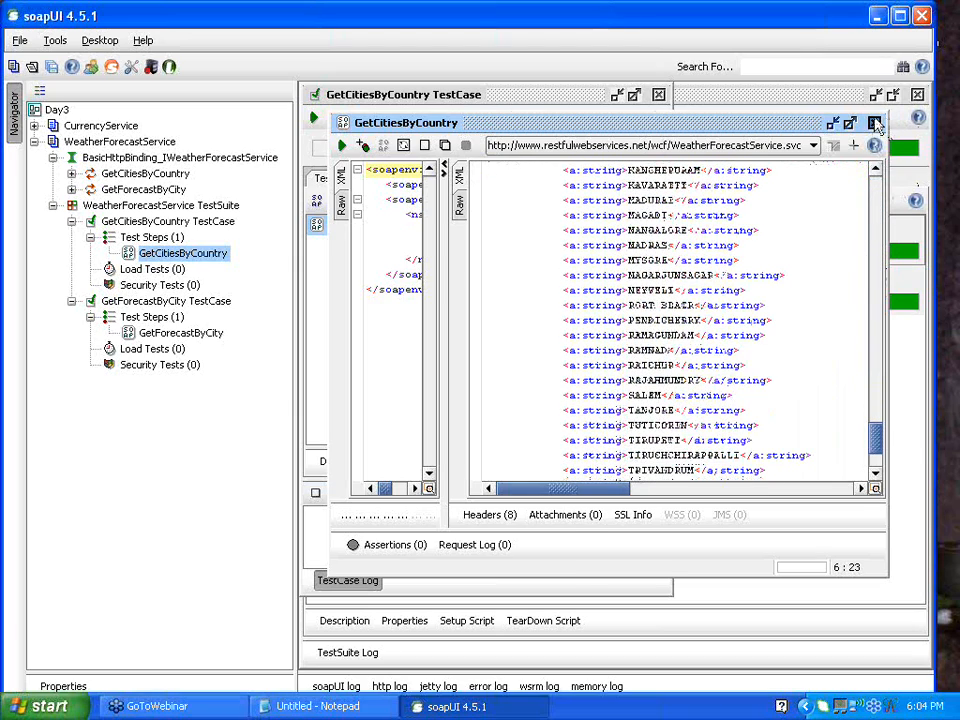
pyautogui.click(875, 122)
pyautogui.click(658, 94)
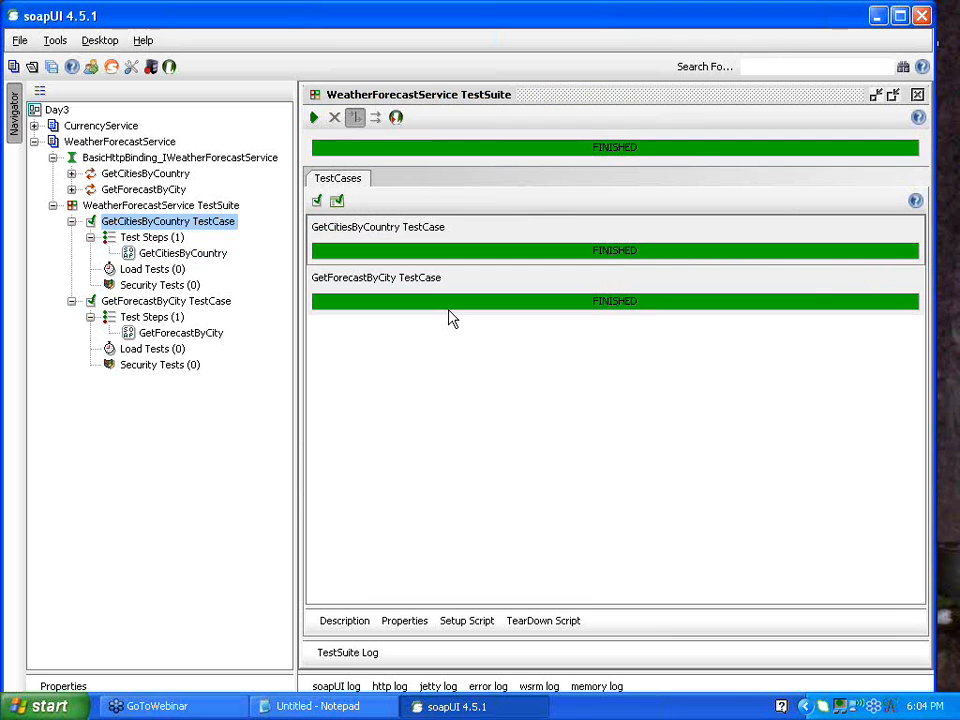
# Step: Reopen the GetForecastByCity request step from the TestSuite, check the HTTP status in its raw response, and close the editor
pyautogui.click(460, 303)
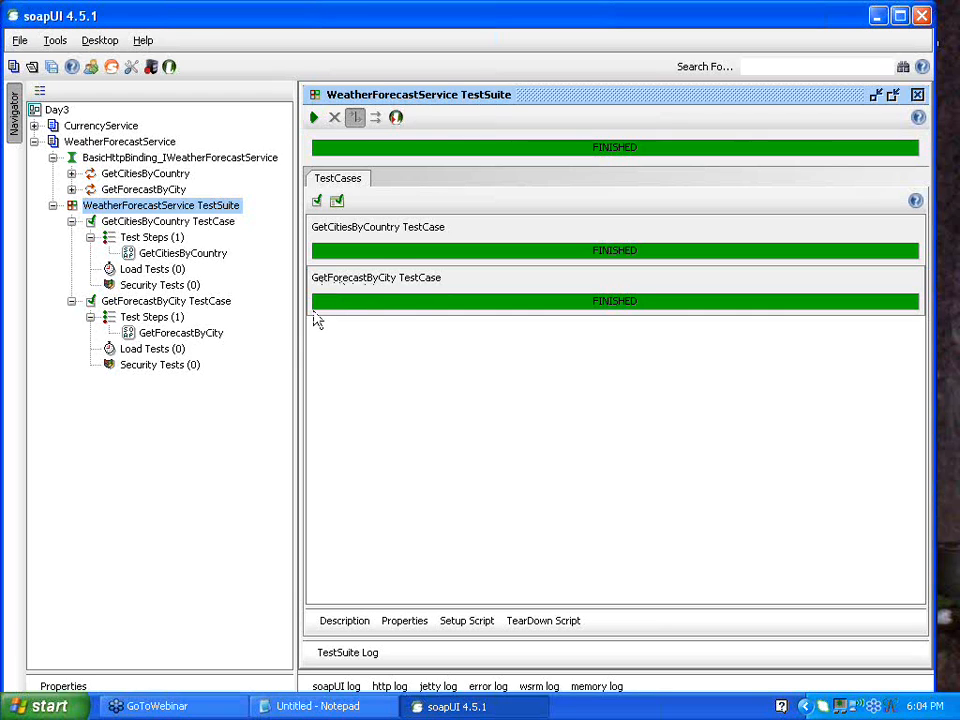
pyautogui.moveTo(296, 327); pyautogui.dragTo(284, 327)
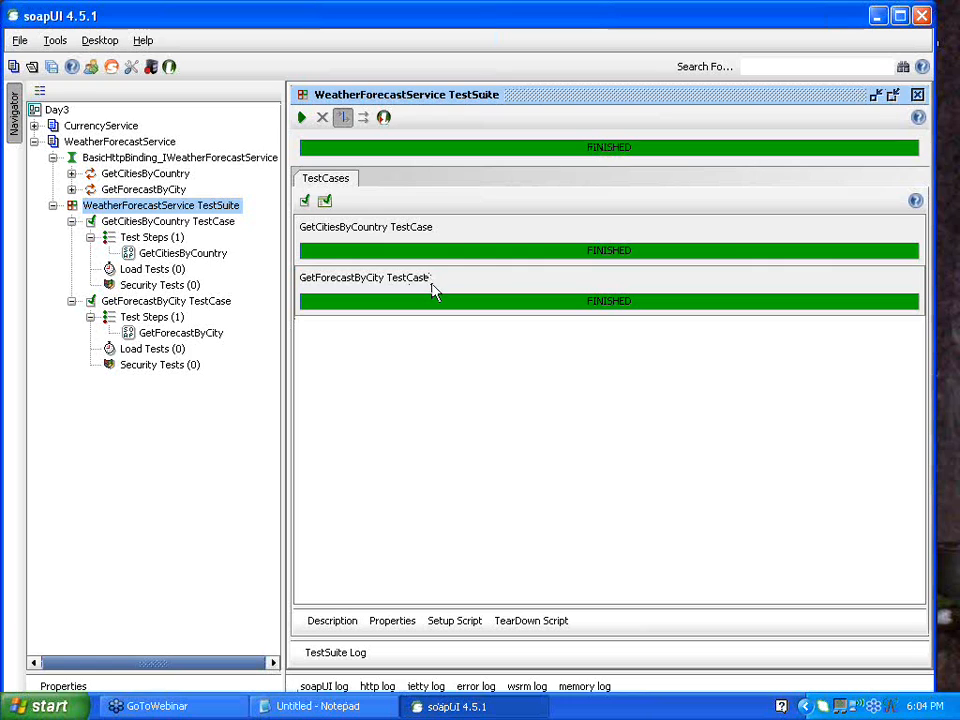
pyautogui.doubleClick(436, 288)
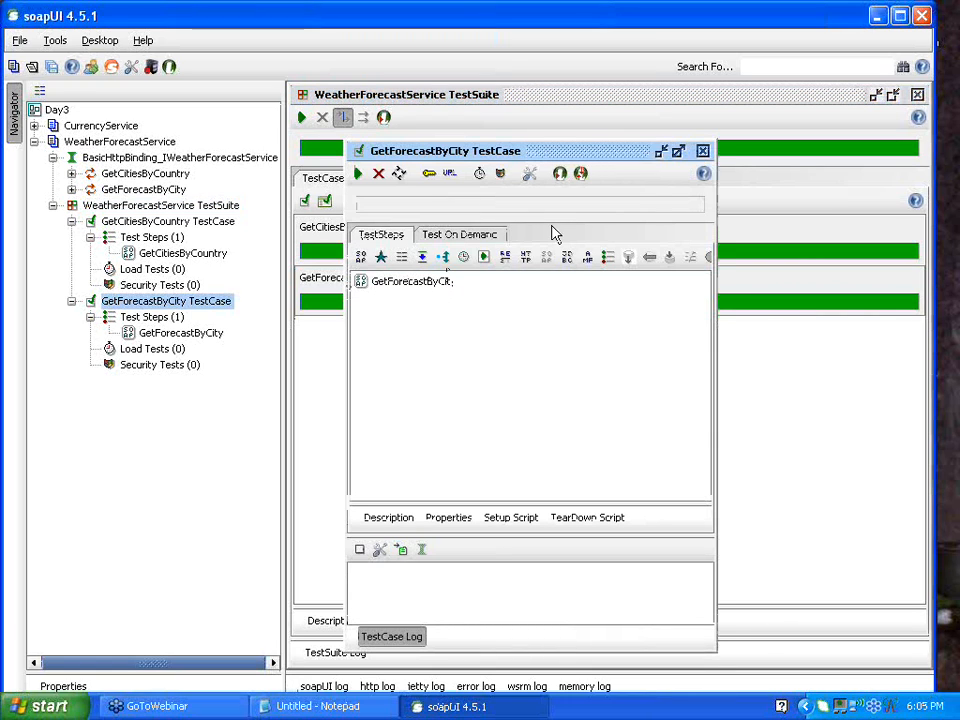
pyautogui.click(406, 285)
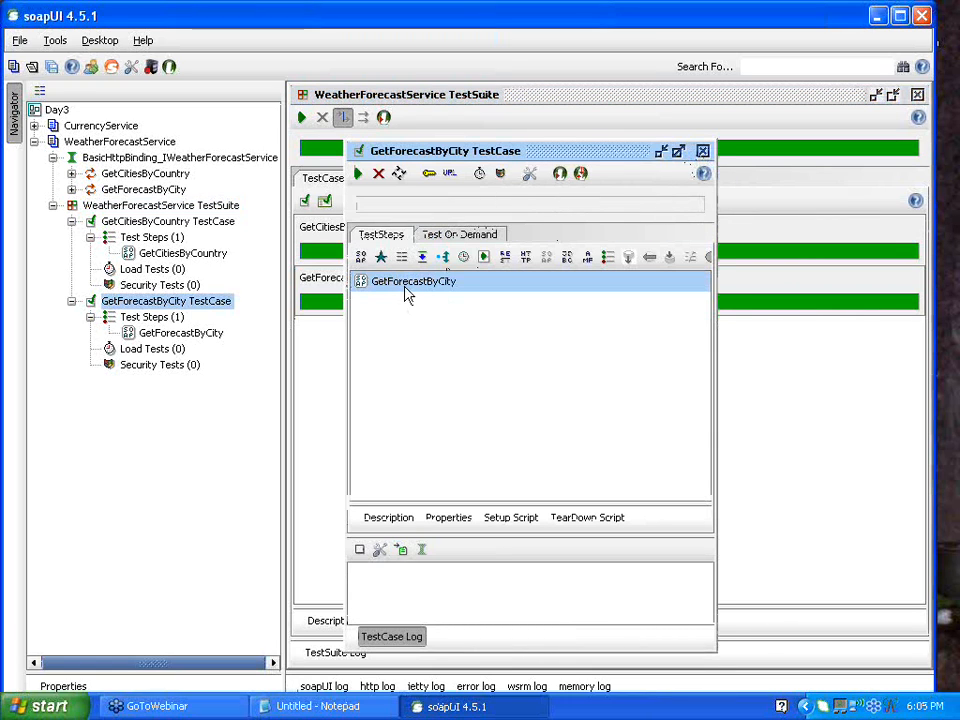
pyautogui.doubleClick(407, 285)
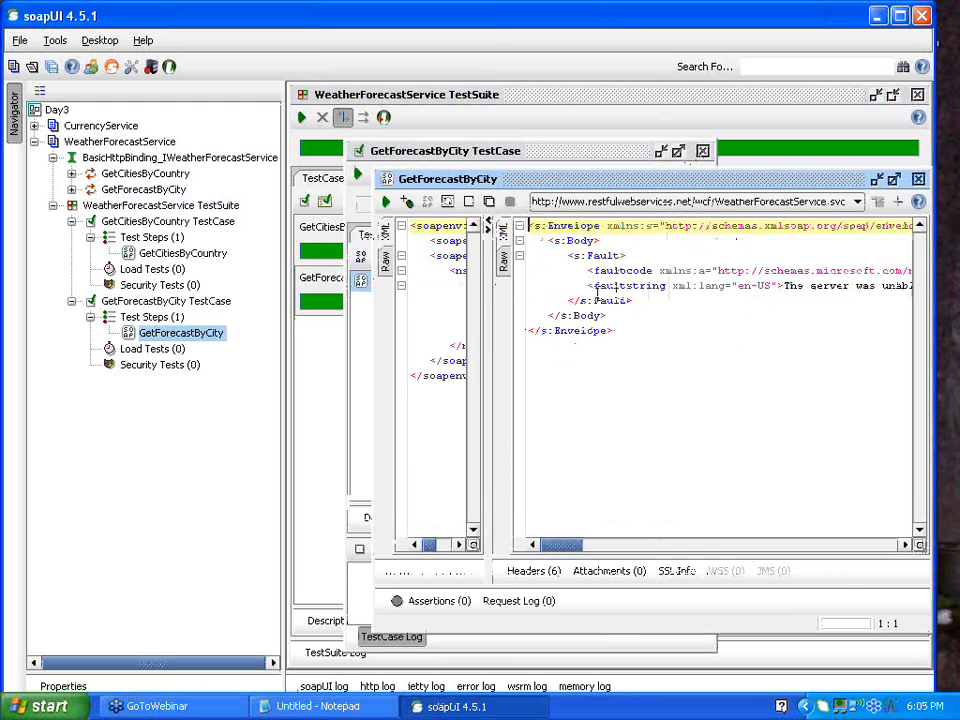
pyautogui.click(504, 260)
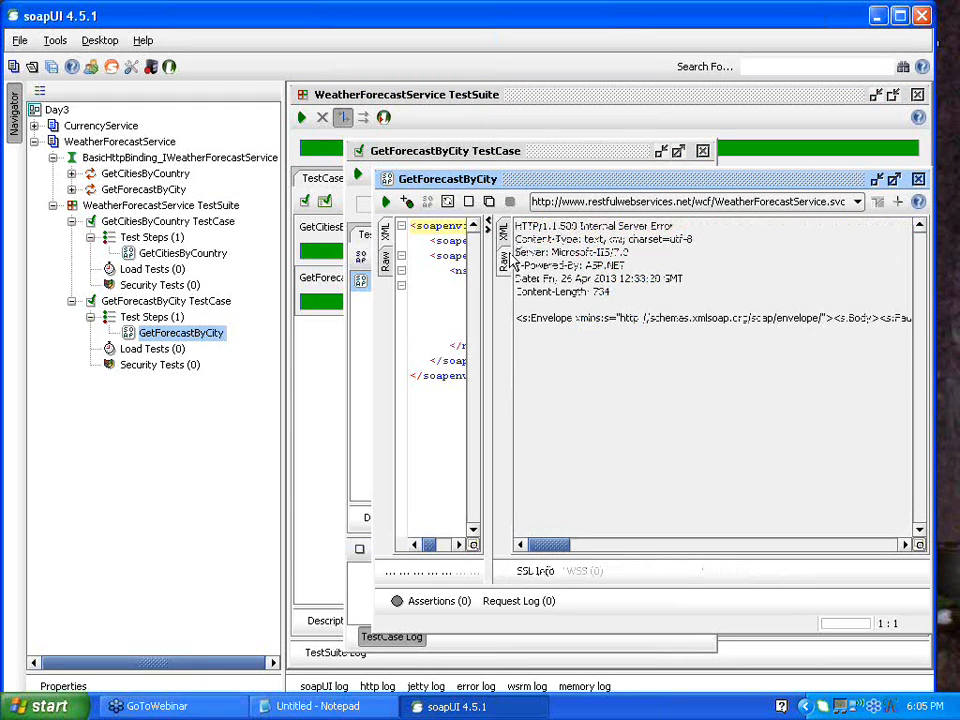
pyautogui.doubleClick(567, 227)
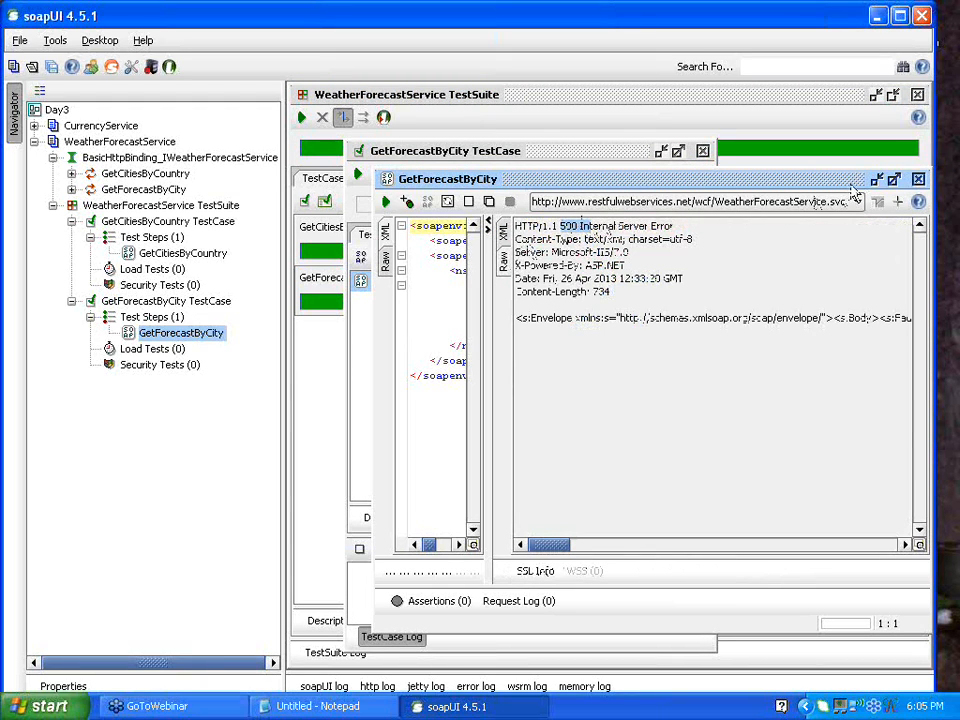
pyautogui.click(917, 180)
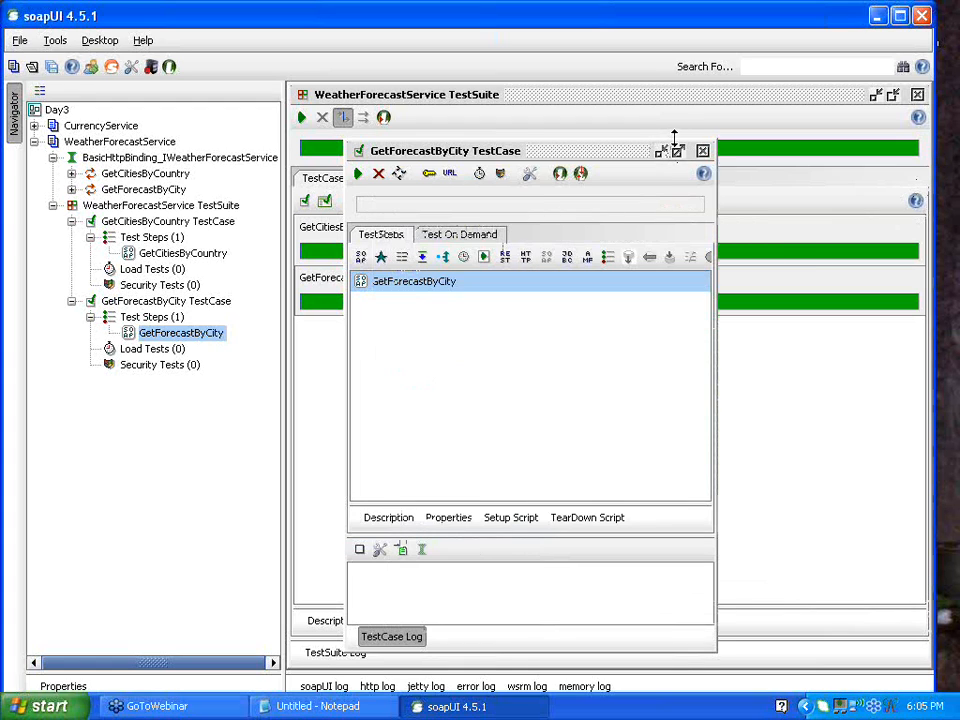
# Step: Close the GetForecastByCity TestCase and open the GetCitiesByCountry request step from its TestCase, maximizing the editor
pyautogui.click(702, 151)
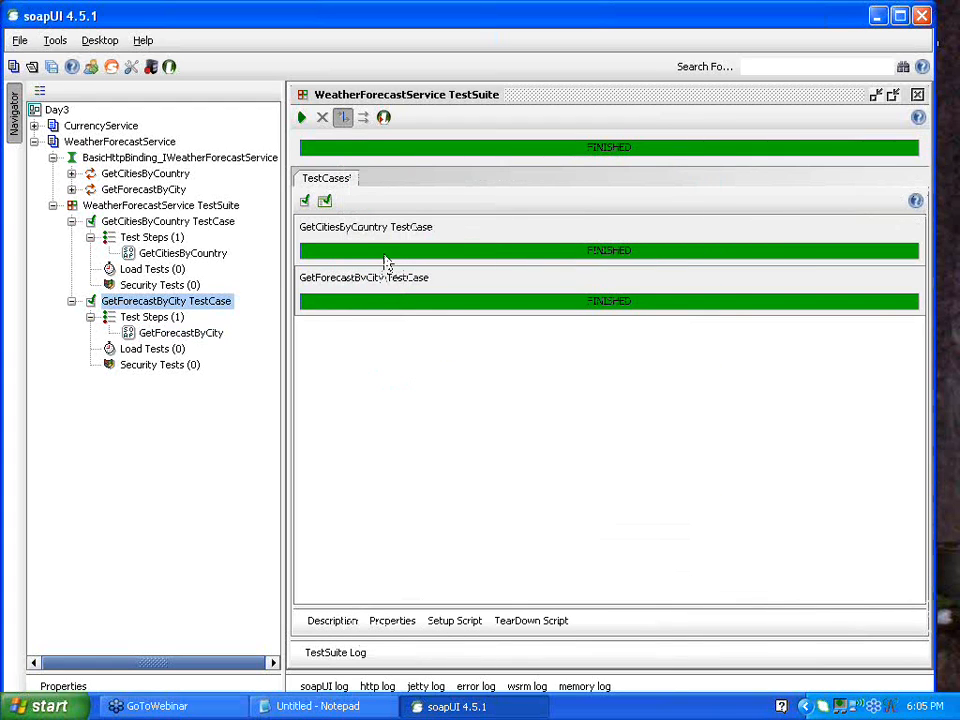
pyautogui.click(388, 262)
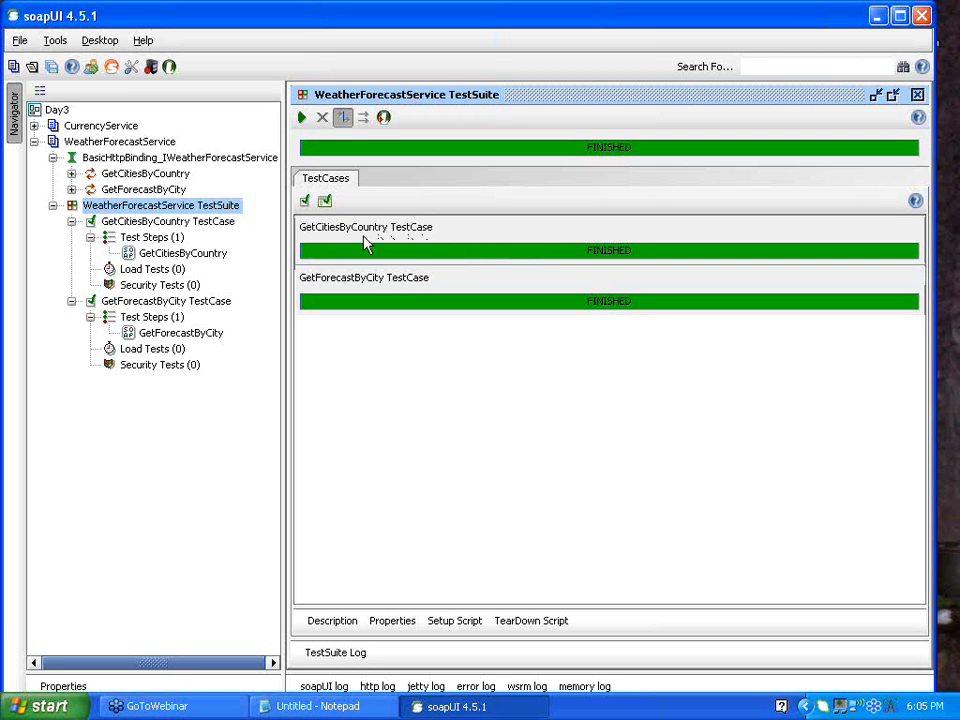
pyautogui.doubleClick(428, 244)
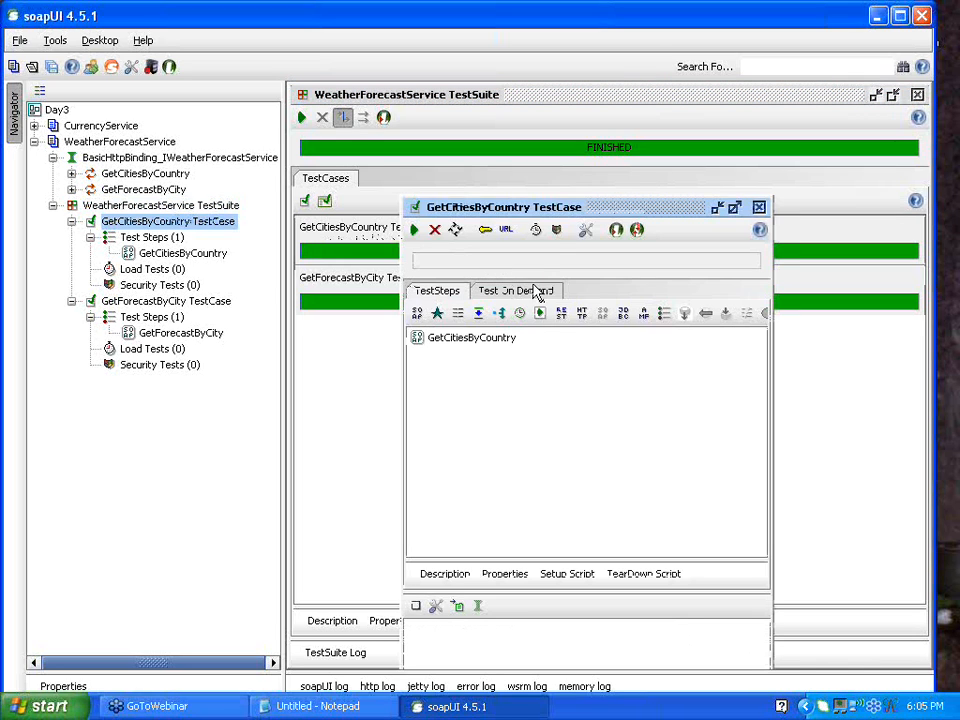
pyautogui.doubleClick(566, 208)
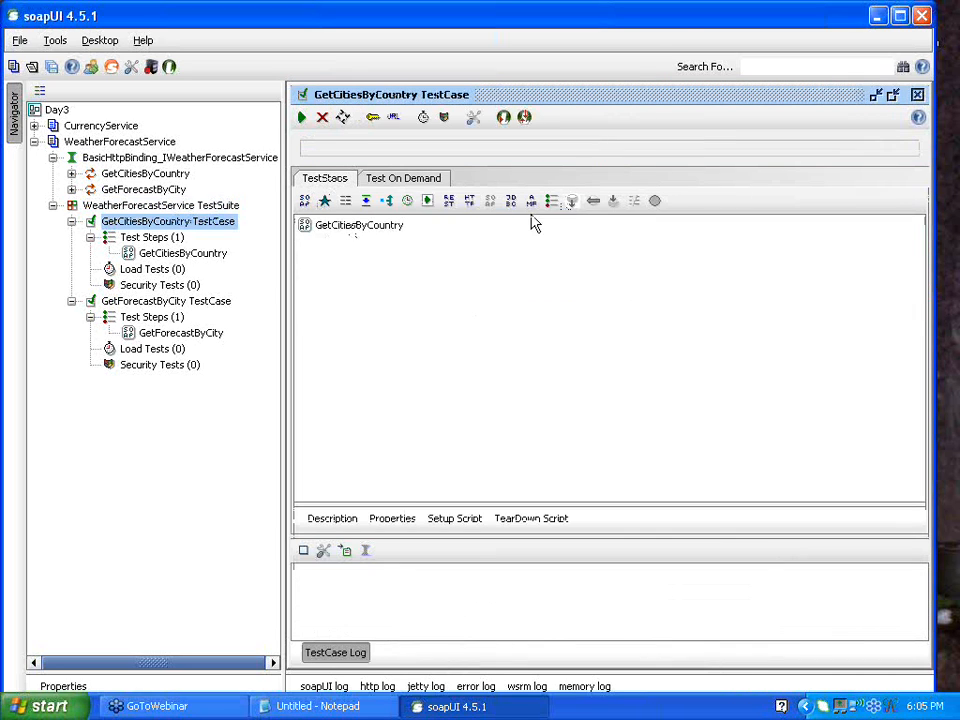
pyautogui.click(355, 232)
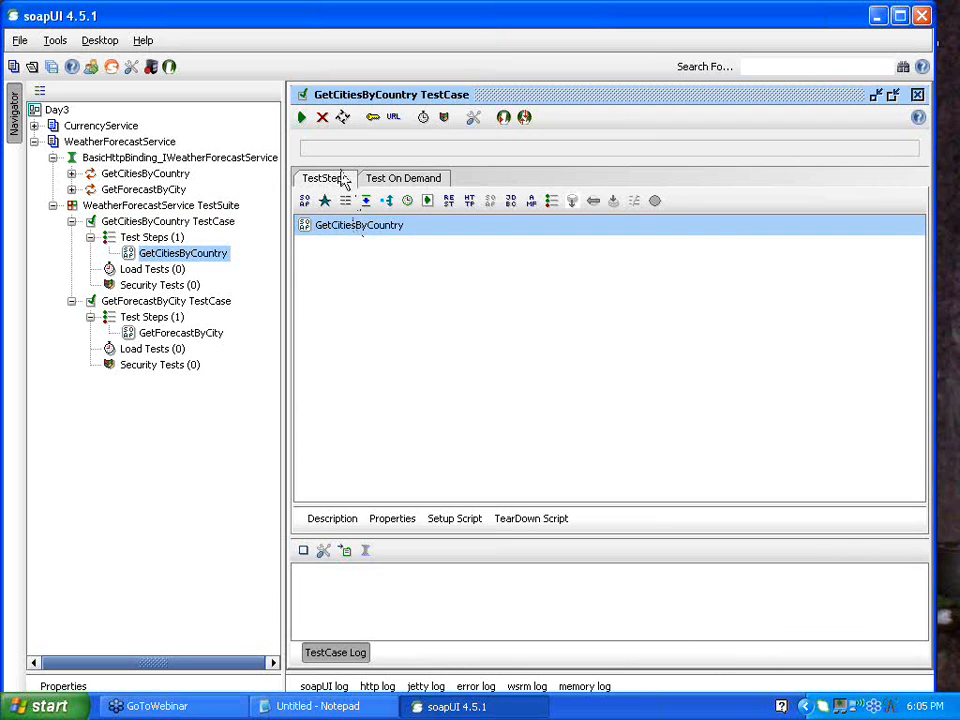
pyautogui.doubleClick(362, 230)
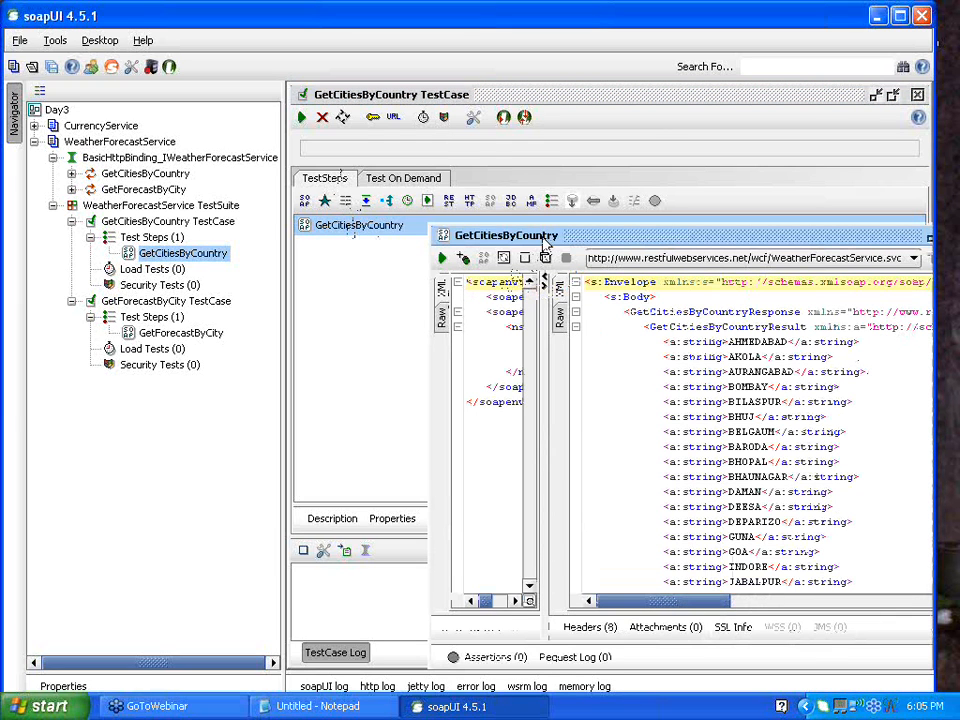
pyautogui.doubleClick(545, 240)
# Step: Widen the request pane, check the HTTP status in the raw GetCitiesByCountry response, and return to its XML view
pyautogui.moveTo(439, 322); pyautogui.dragTo(568, 311)
pyautogui.click(586, 176)
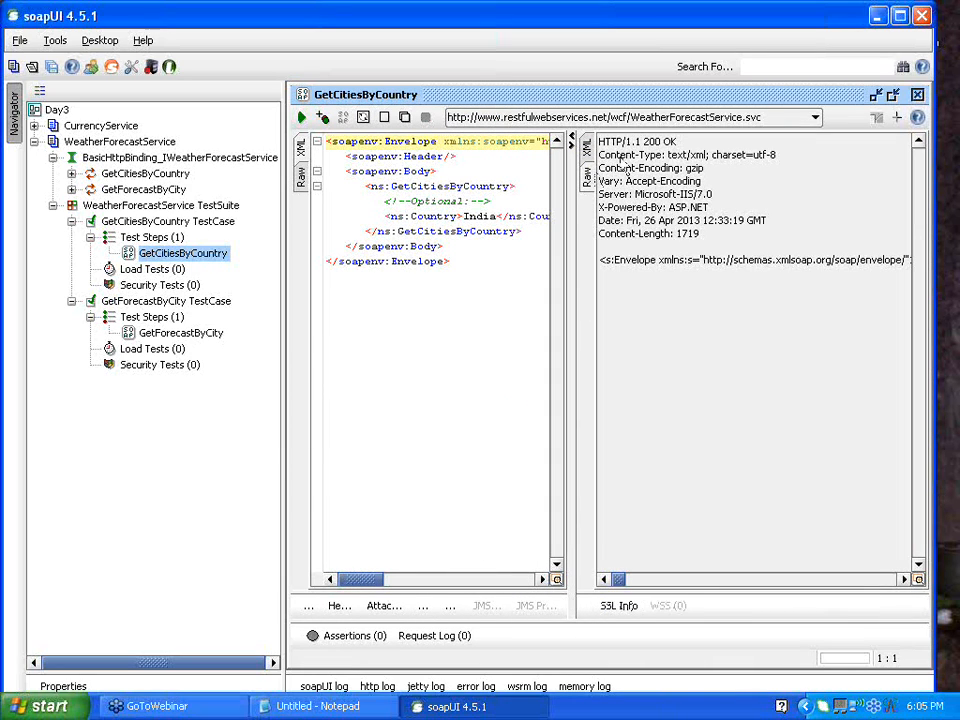
pyautogui.doubleClick(652, 141)
pyautogui.click(669, 237)
pyautogui.click(585, 146)
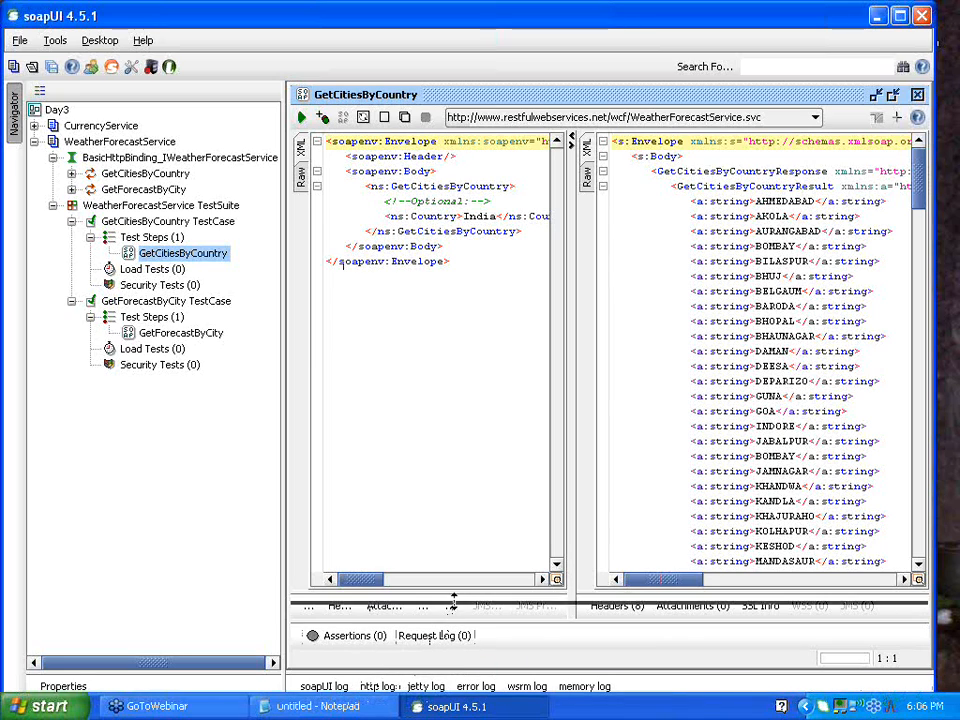
# Step: Start adding an assertion to the GetCitiesByCountry request and review the available assertion categories from Property Content through Security
pyautogui.click(352, 636)
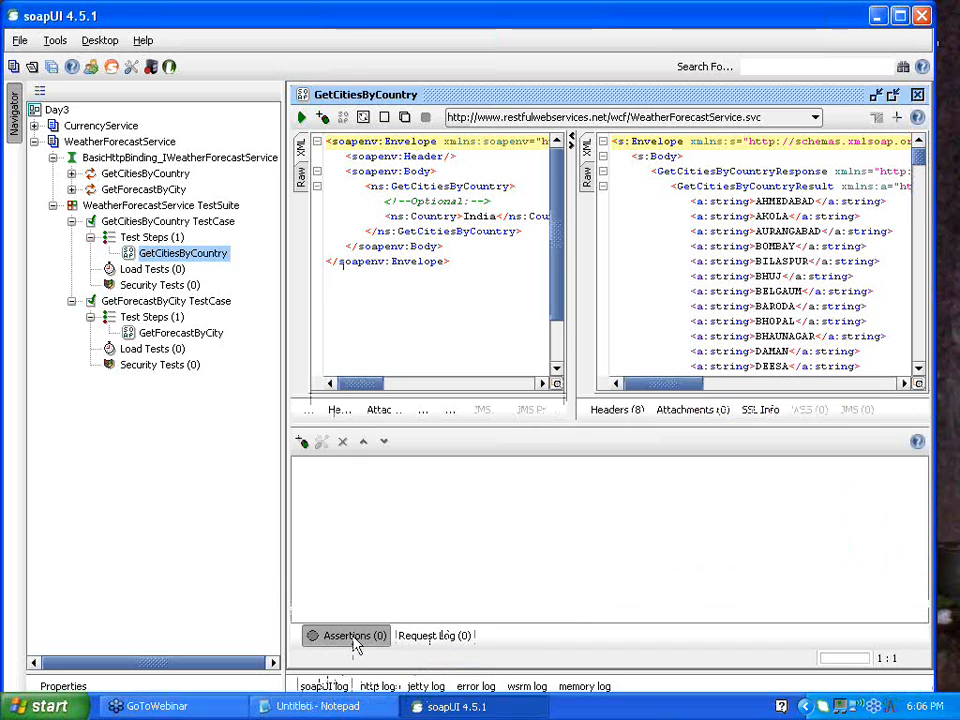
pyautogui.click(301, 441)
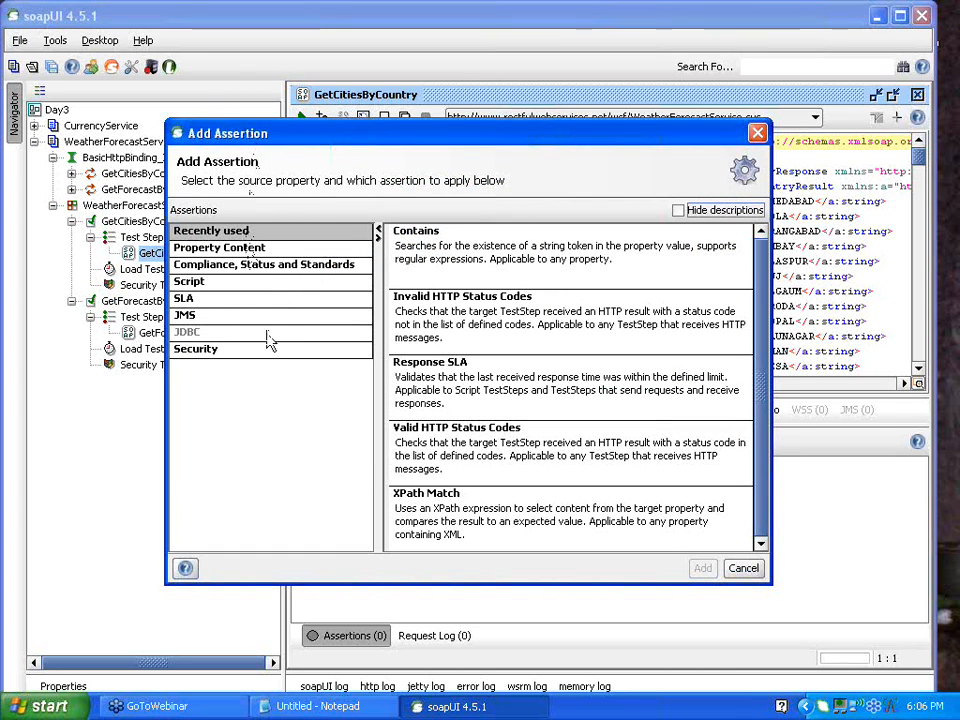
pyautogui.click(296, 250)
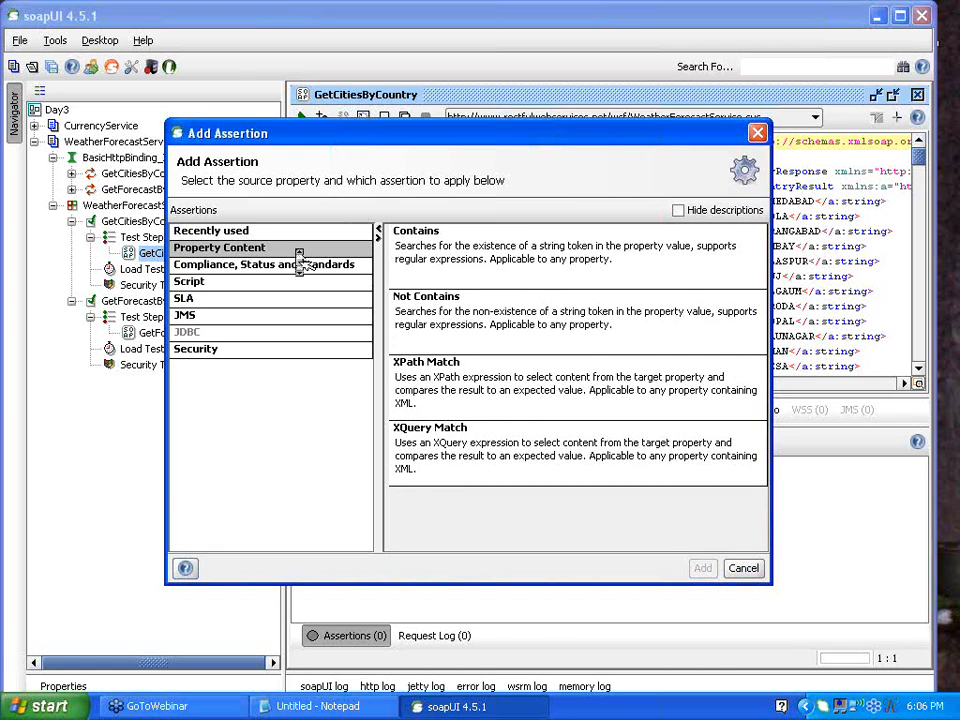
pyautogui.click(283, 266)
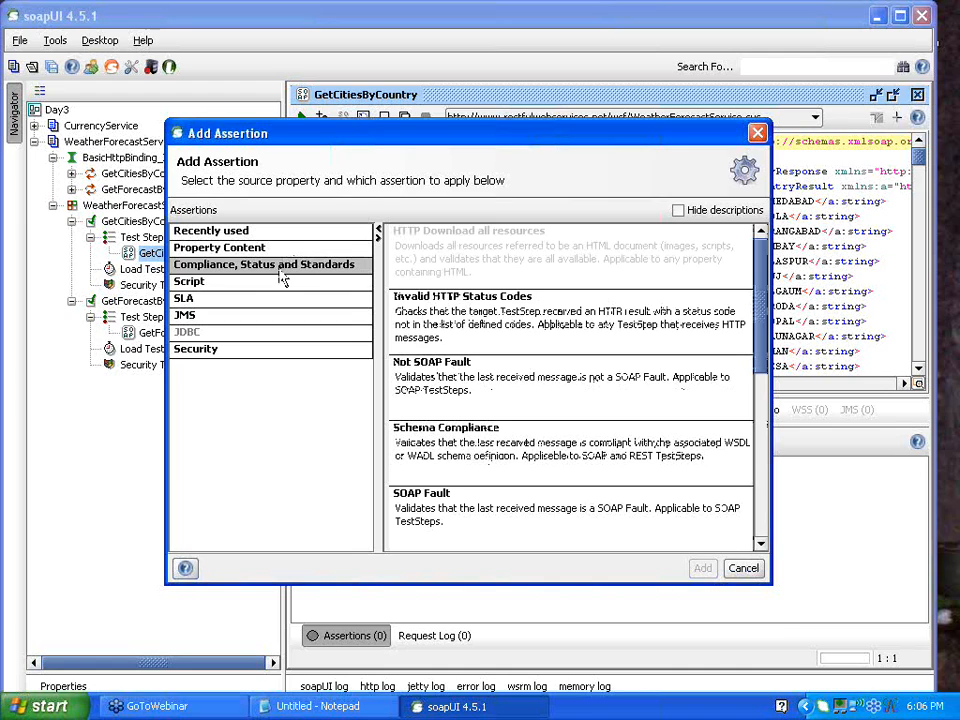
pyautogui.click(279, 286)
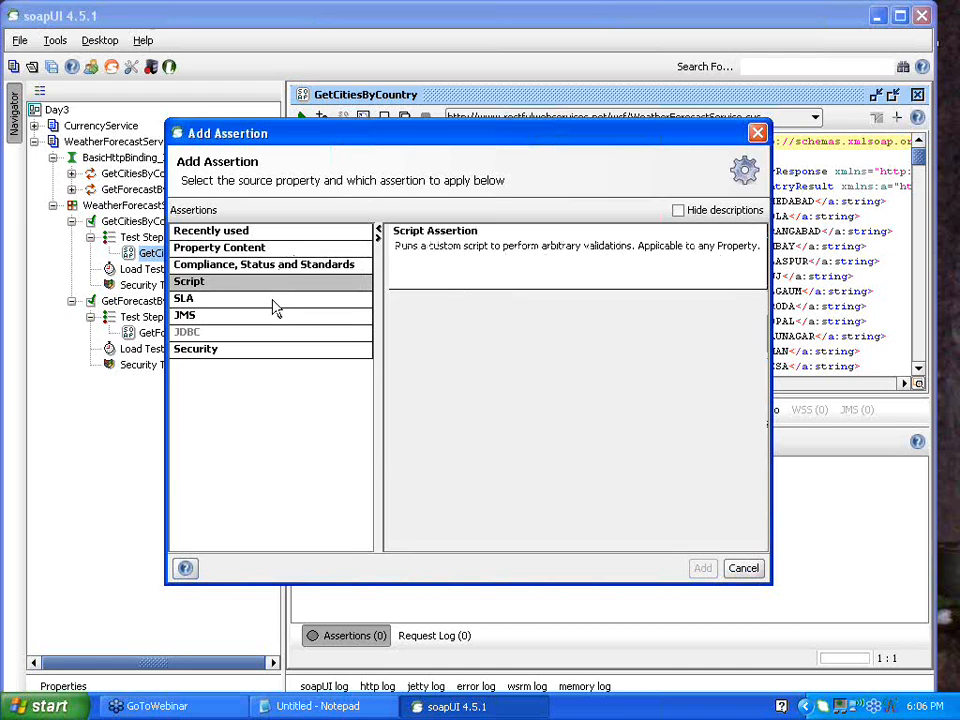
pyautogui.click(275, 311)
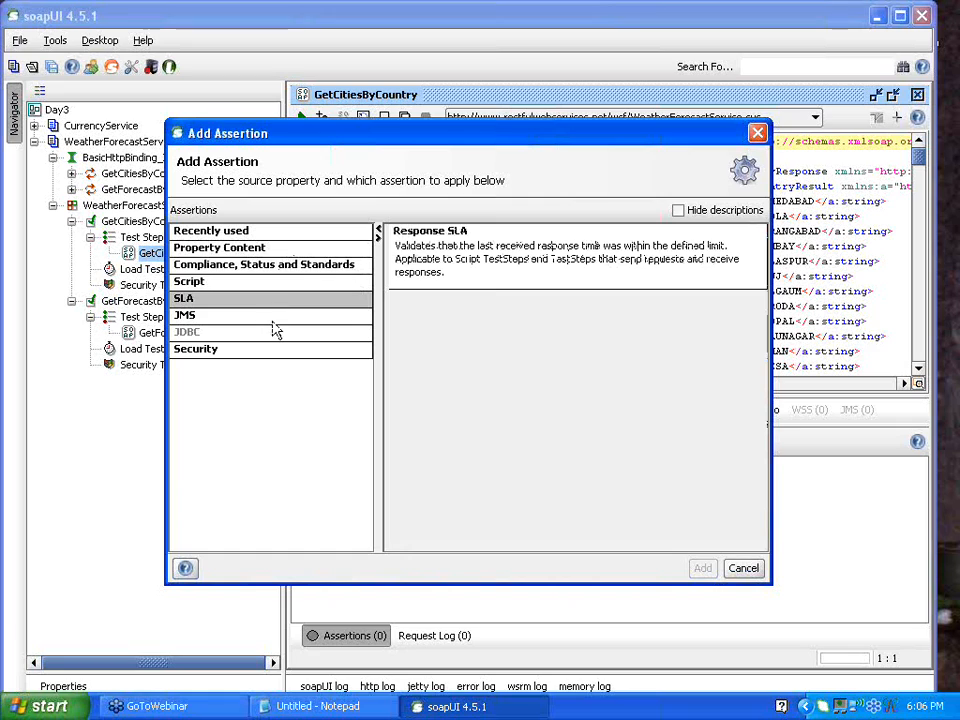
pyautogui.click(276, 316)
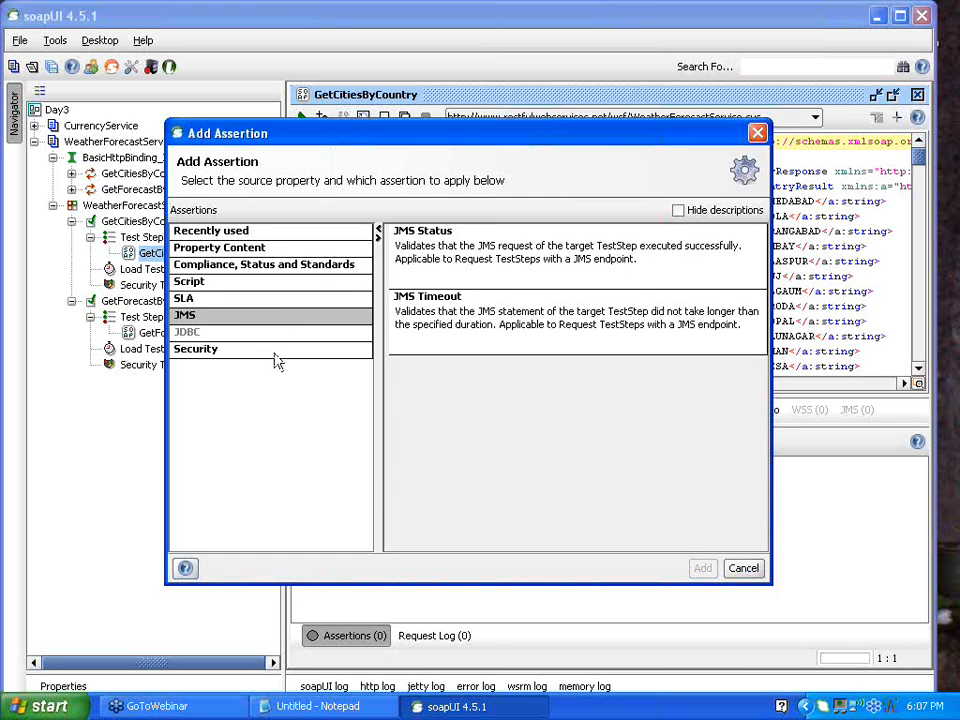
pyautogui.click(277, 355)
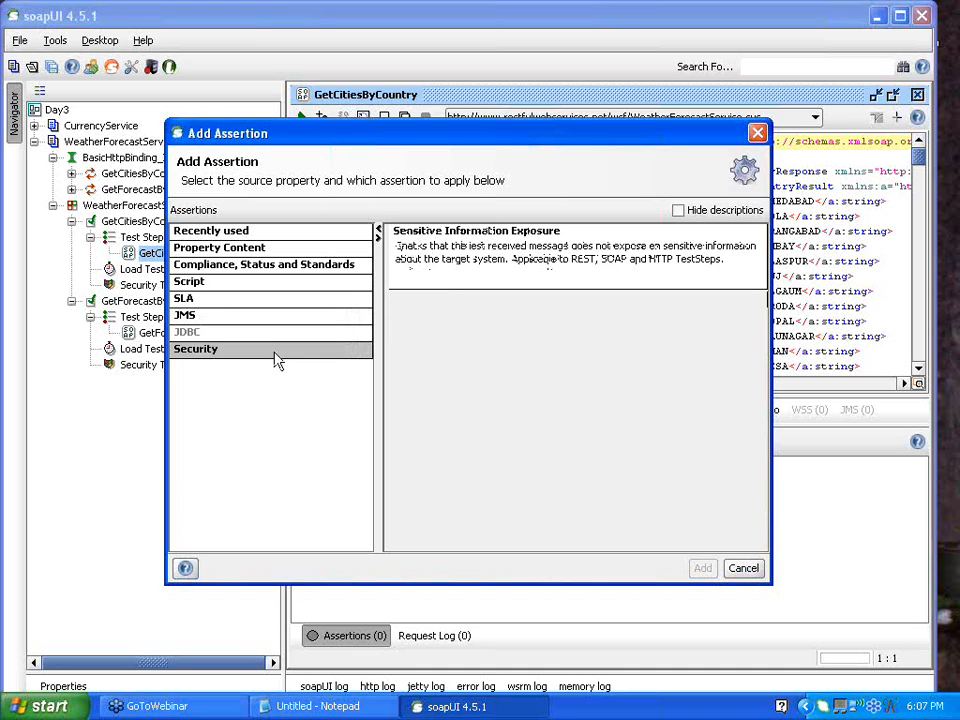
# Step: Compare the Invalid and Valid HTTP Status Codes assertion descriptions in the Compliance, Status and Standards category
pyautogui.click(282, 276)
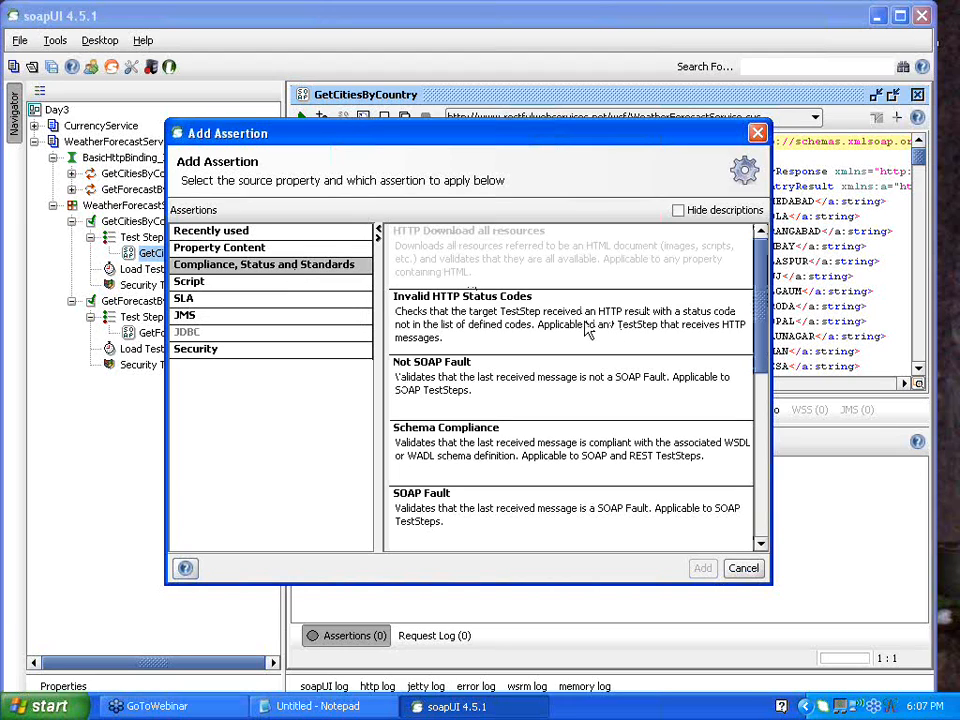
pyautogui.click(439, 335)
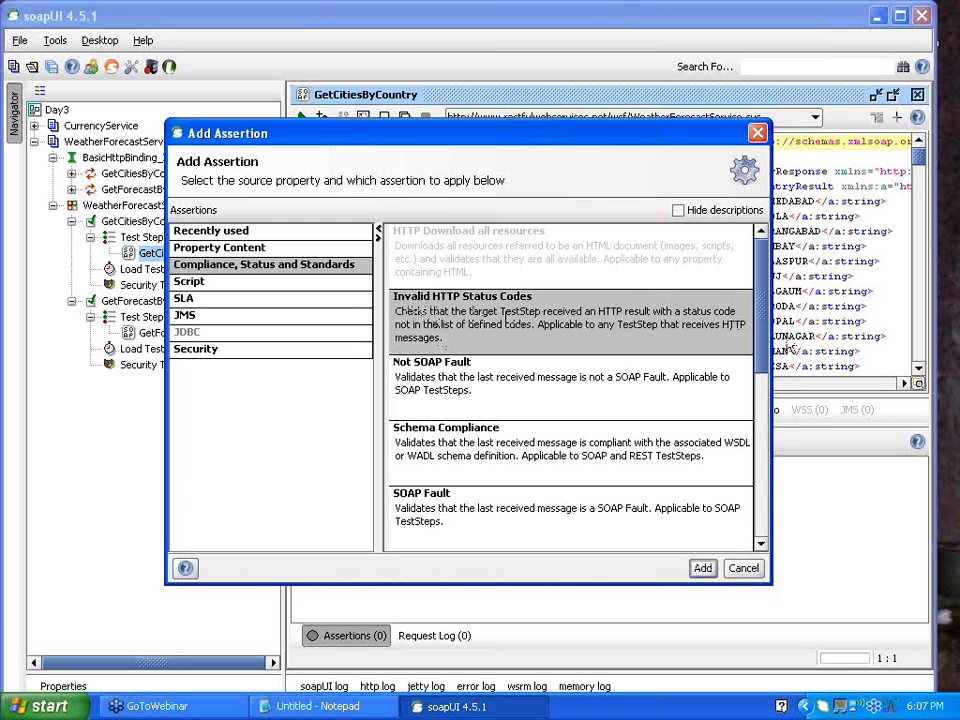
pyautogui.moveTo(761, 354); pyautogui.dragTo(778, 456)
pyautogui.click(508, 452)
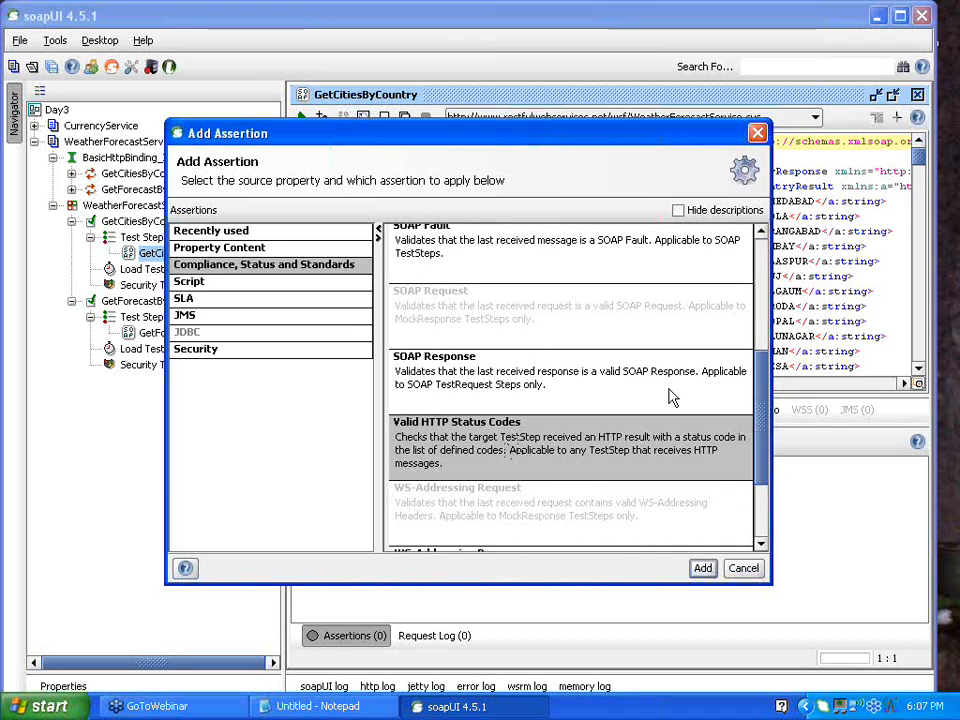
pyautogui.moveTo(761, 409); pyautogui.dragTo(760, 297)
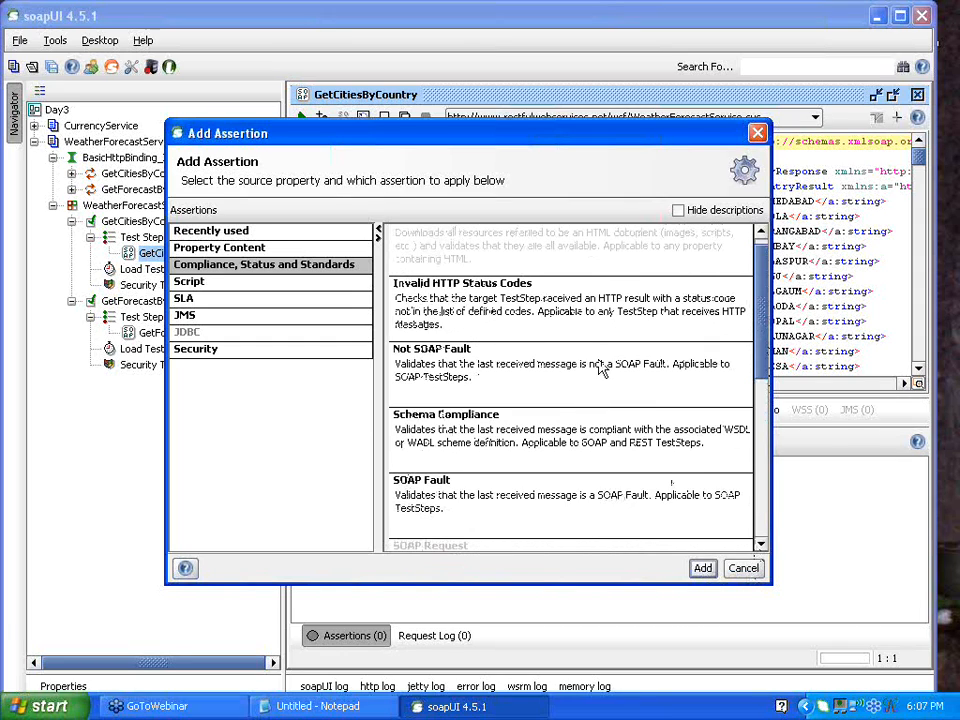
pyautogui.click(560, 316)
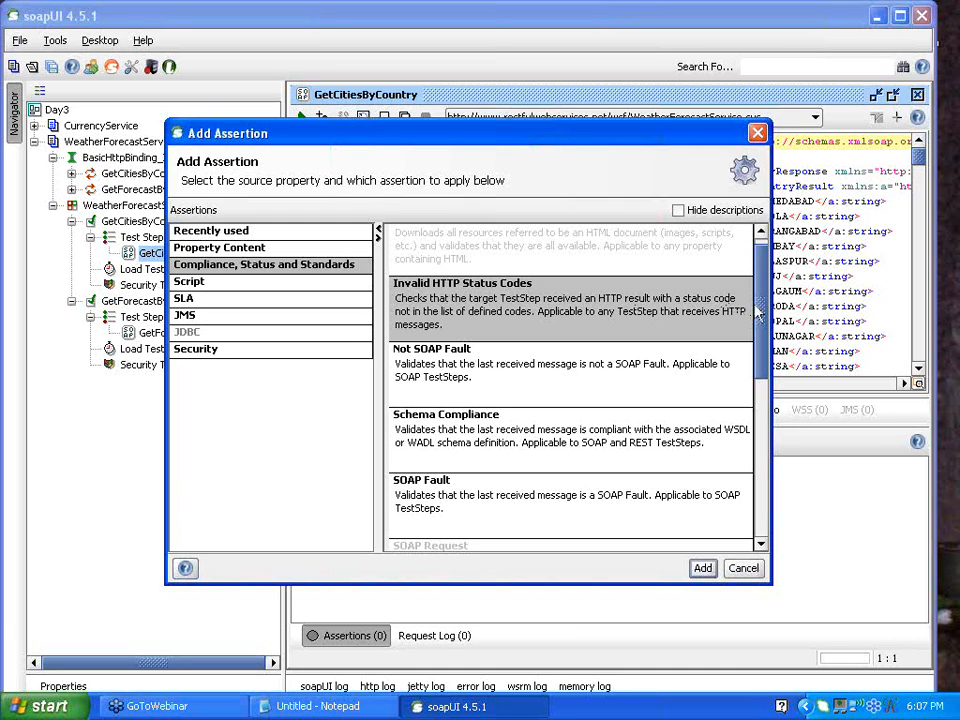
# Step: Add a Valid HTTP Status Codes assertion with the code 200 to the GetCitiesByCountry request
pyautogui.moveTo(757, 313); pyautogui.dragTo(758, 408)
pyautogui.click(658, 490)
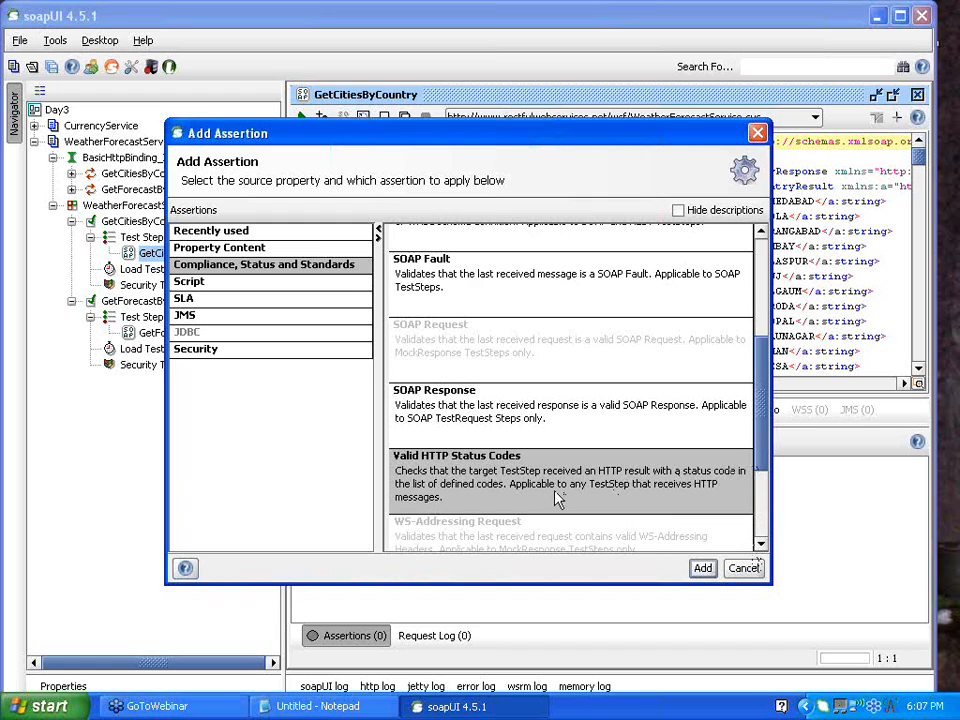
pyautogui.click(703, 568)
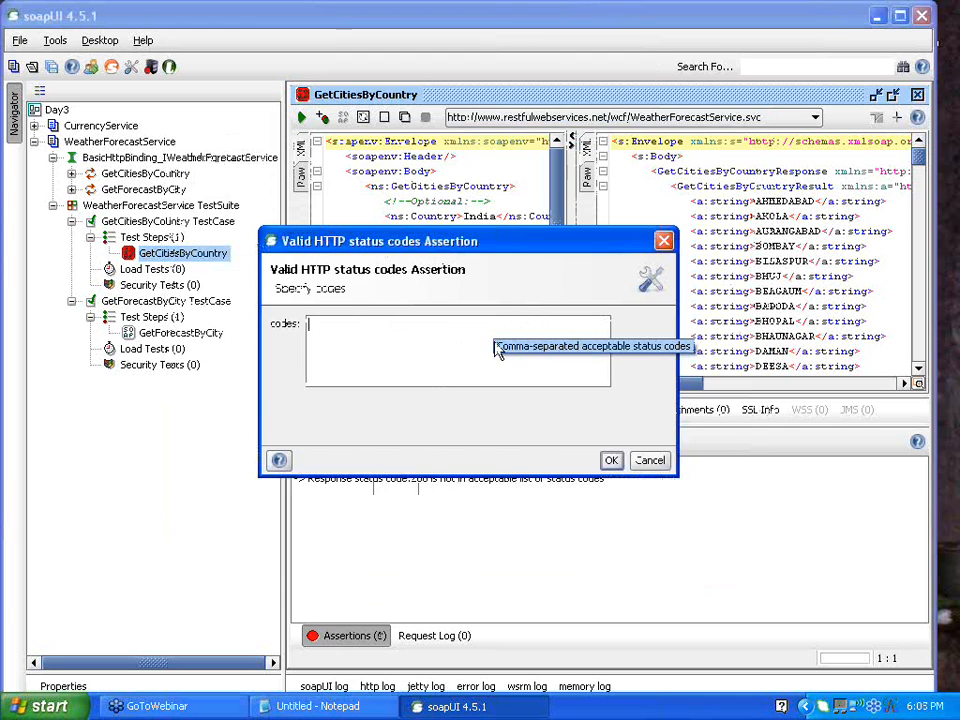
pyautogui.write('200')
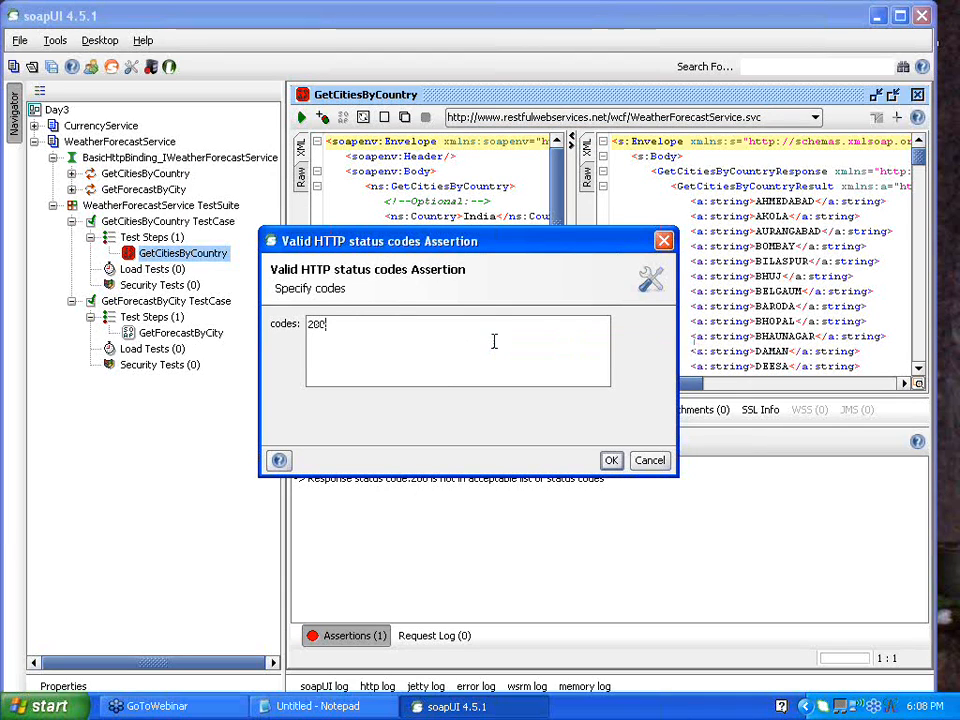
pyautogui.click(611, 460)
pyautogui.click(346, 635)
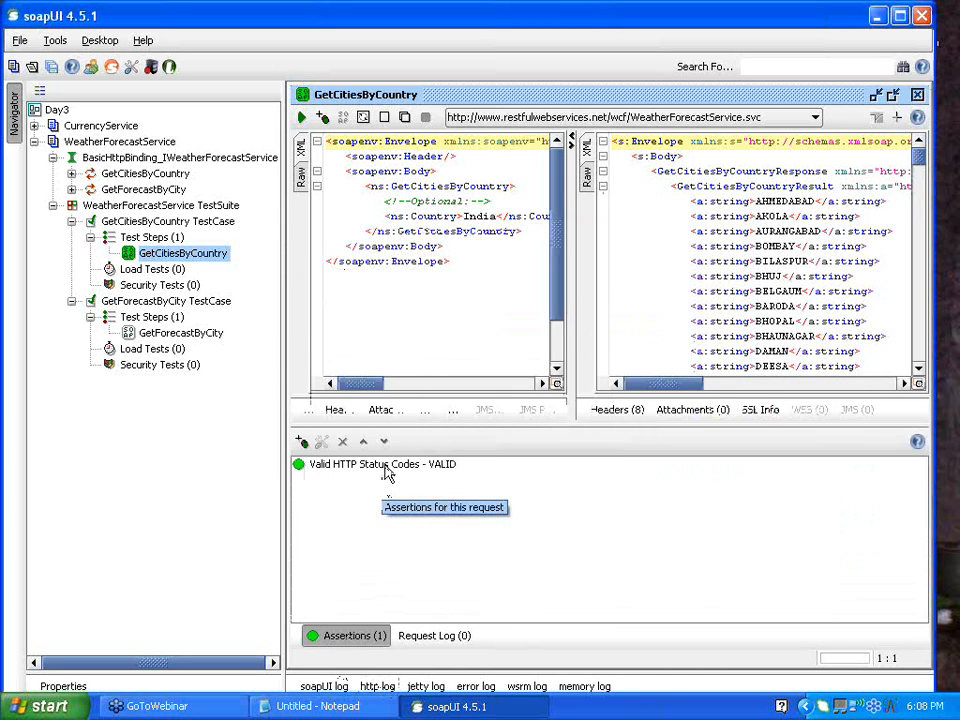
# Step: Compare the Valid HTTP Status Codes assertion's result with the status code in the raw GetCitiesByCountry response
pyautogui.click(387, 470)
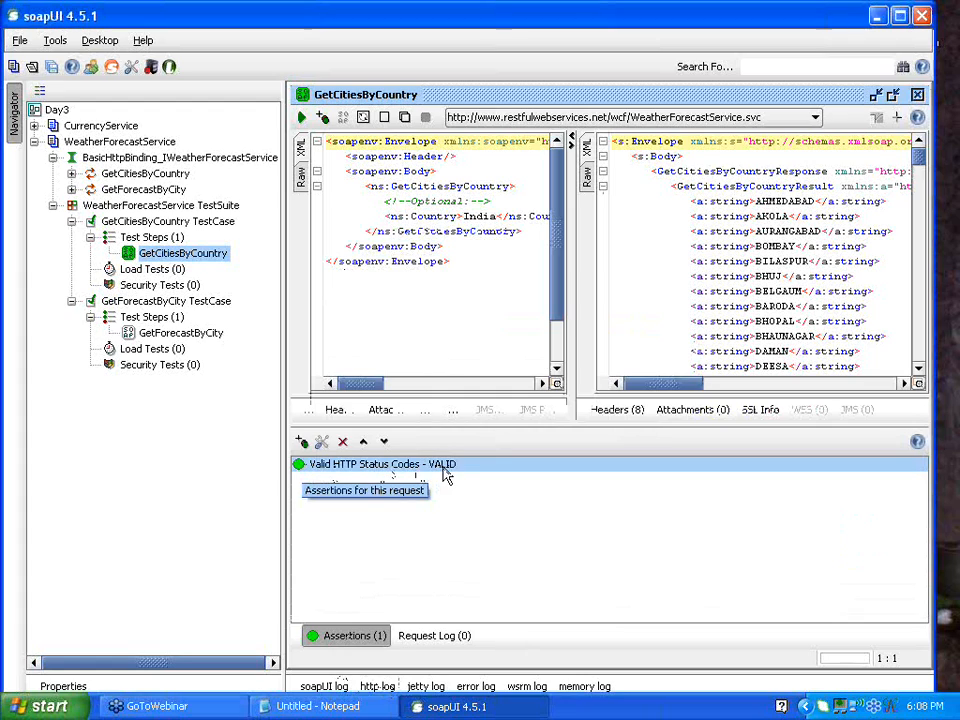
pyautogui.click(771, 216)
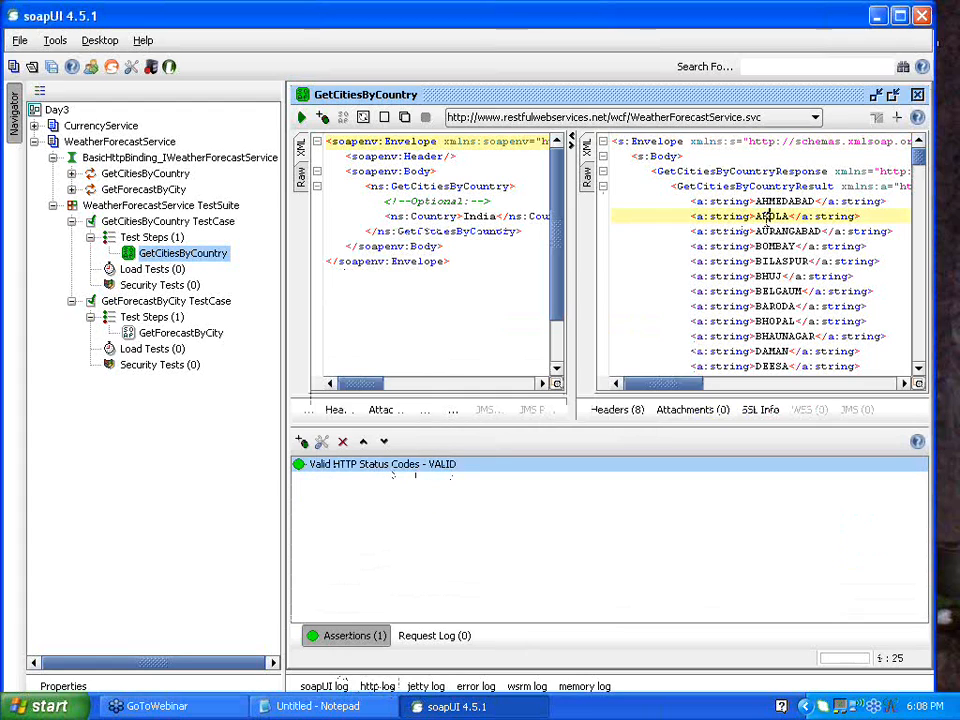
pyautogui.click(587, 180)
pyautogui.doubleClick(651, 141)
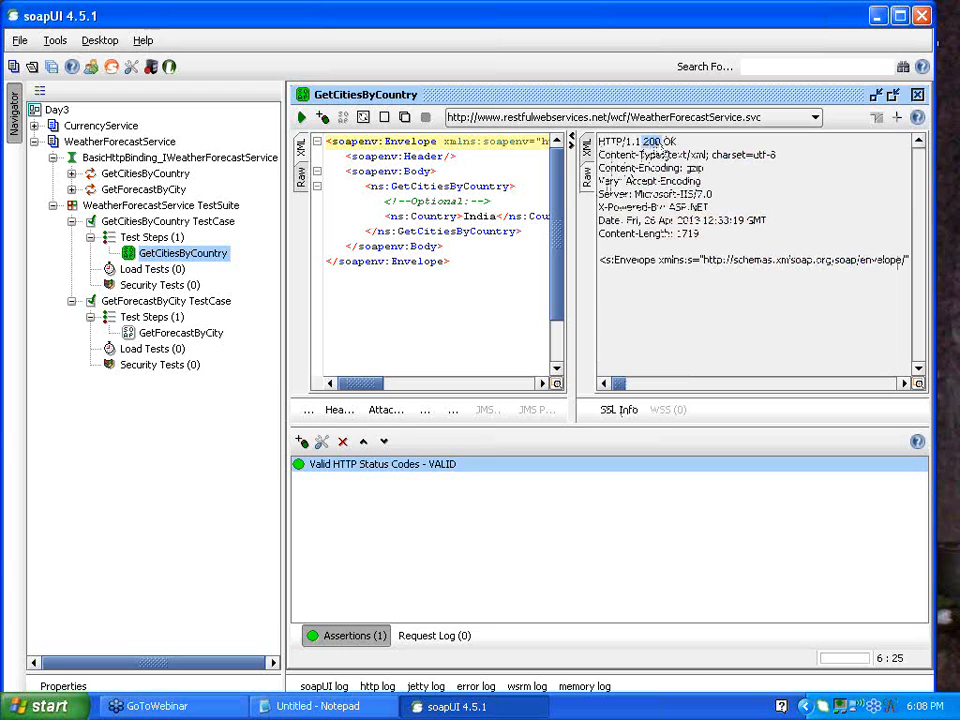
# Step: Add an Invalid HTTP Status Codes assertion with the code 500 to GetCitiesByCountry, and close the request editor and TestCase
pyautogui.click(301, 441)
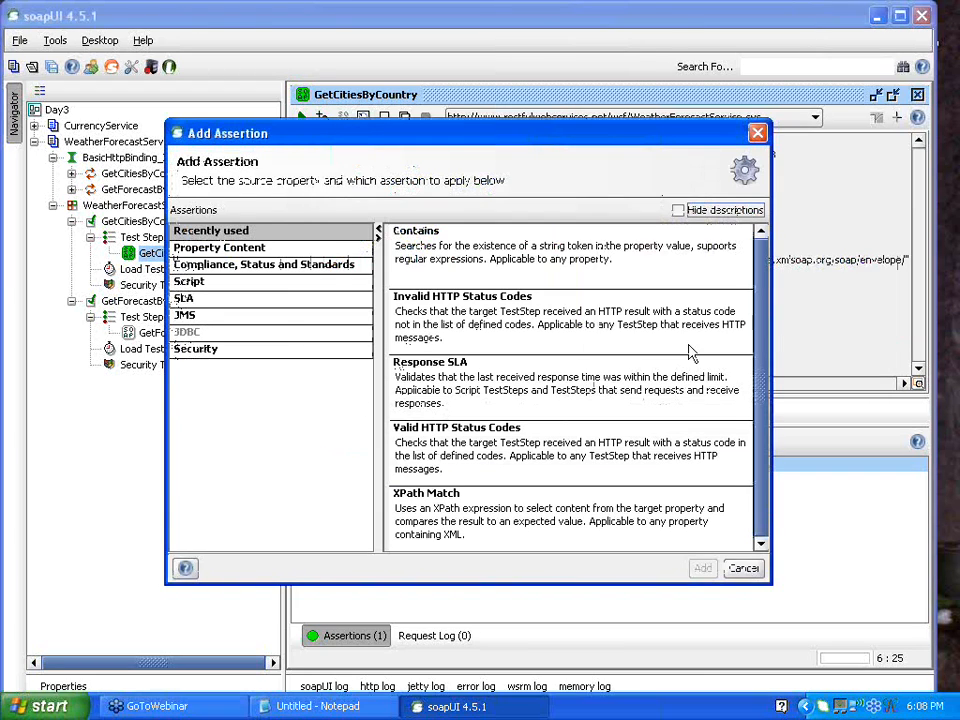
pyautogui.click(555, 320)
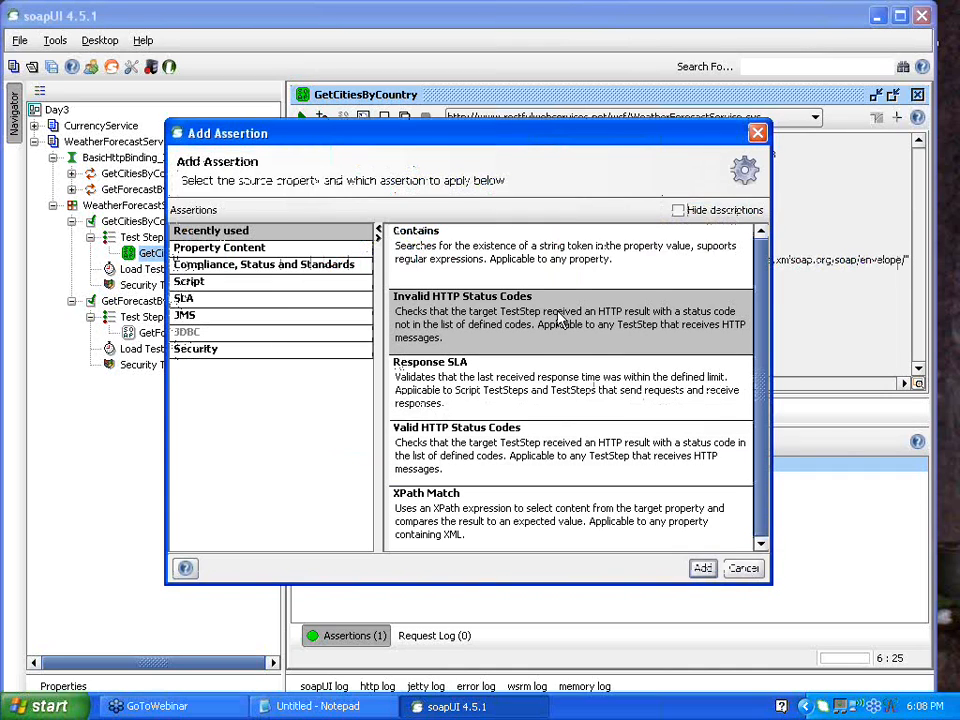
pyautogui.click(703, 568)
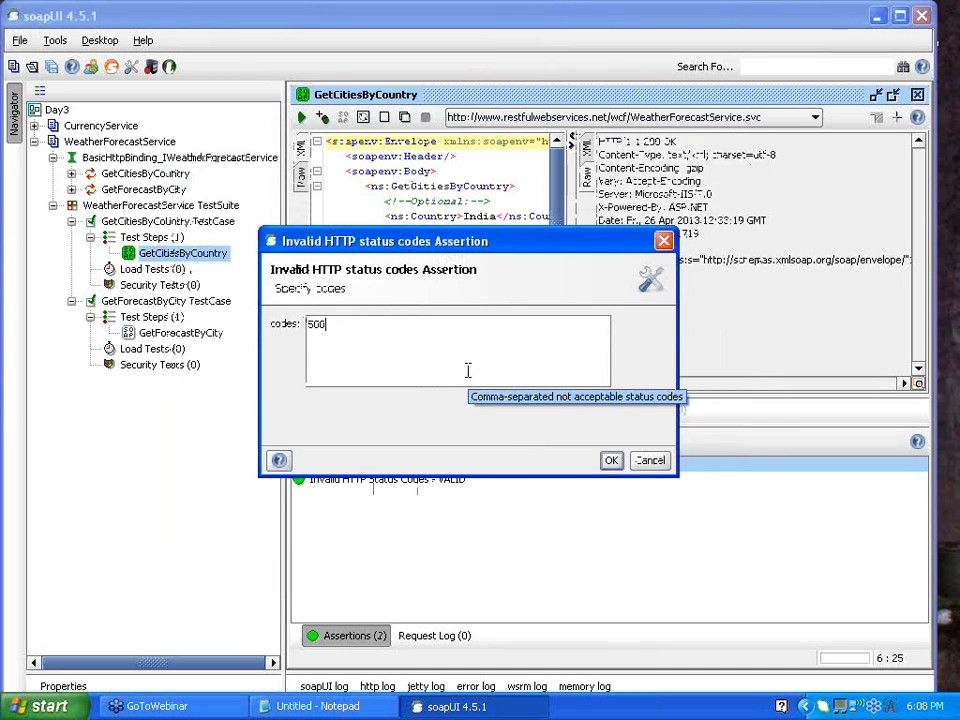
pyautogui.click(611, 459)
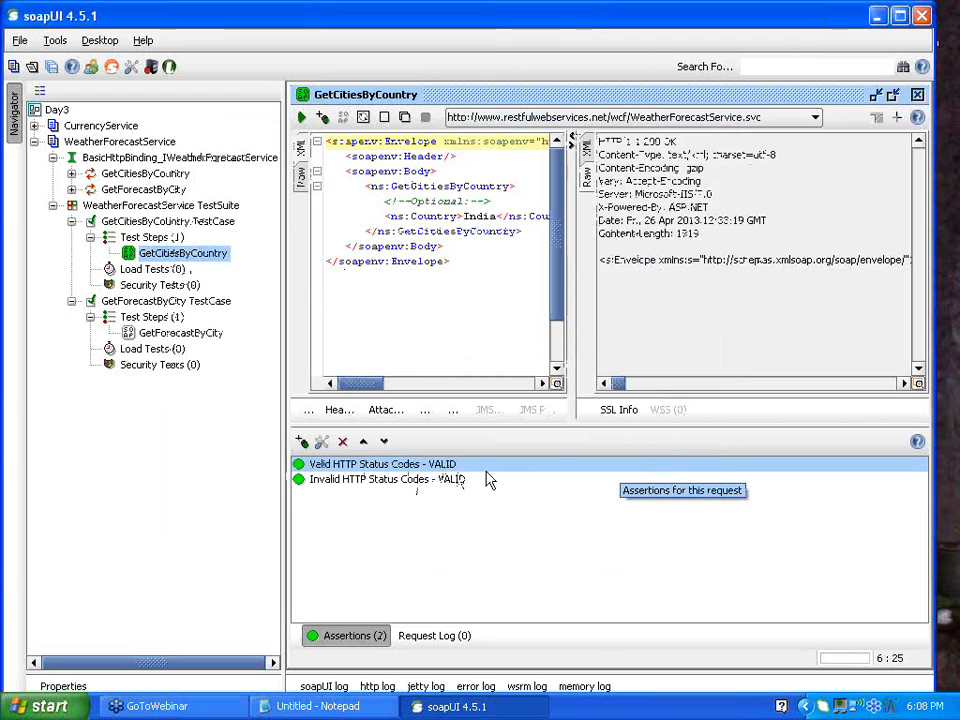
pyautogui.click(440, 480)
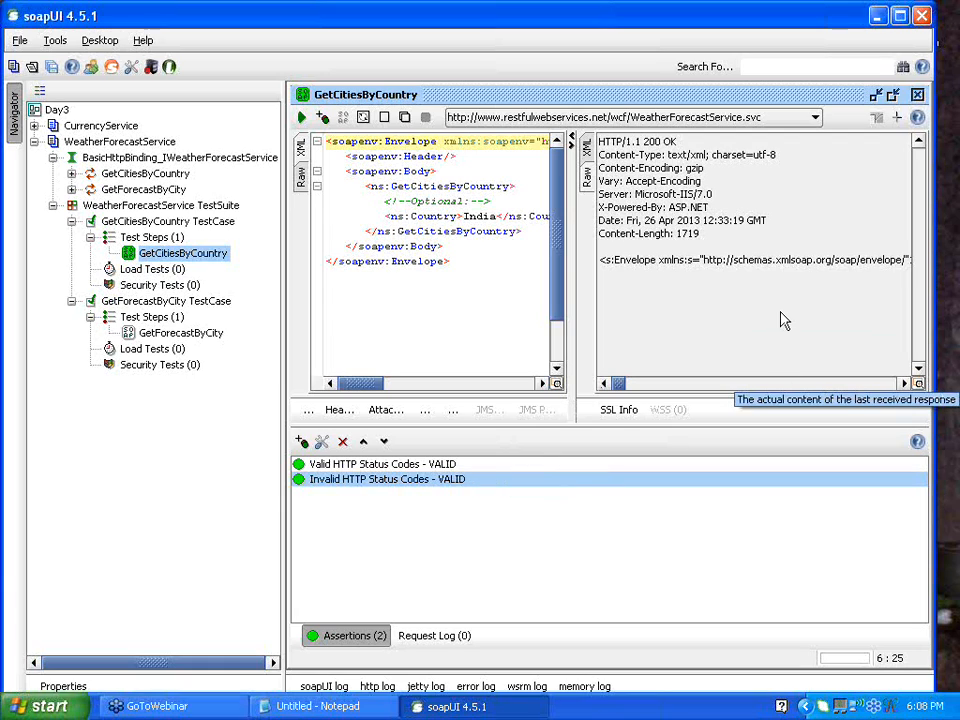
pyautogui.click(917, 95)
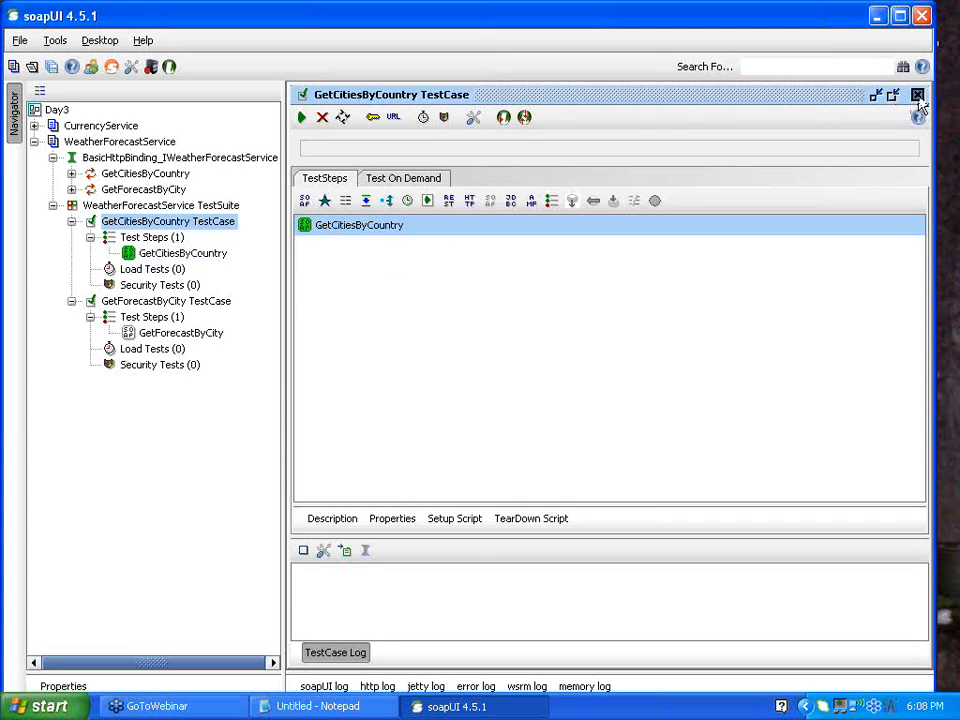
pyautogui.click(917, 96)
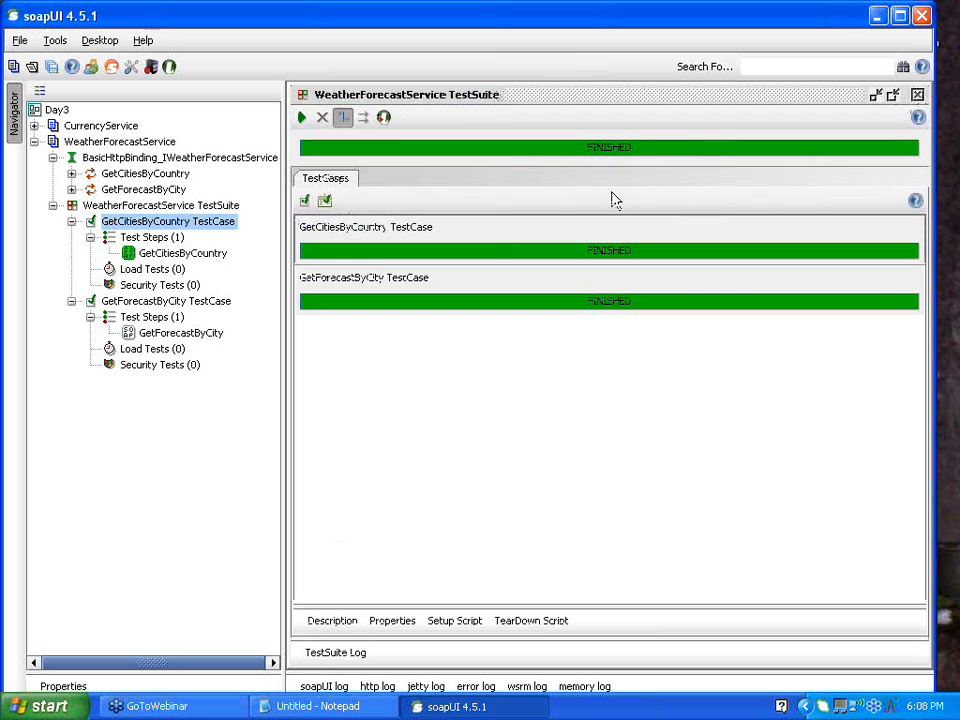
# Step: Open the GetForecastByCity request from its TestCase in a maximized editor and show its assertions
pyautogui.doubleClick(492, 288)
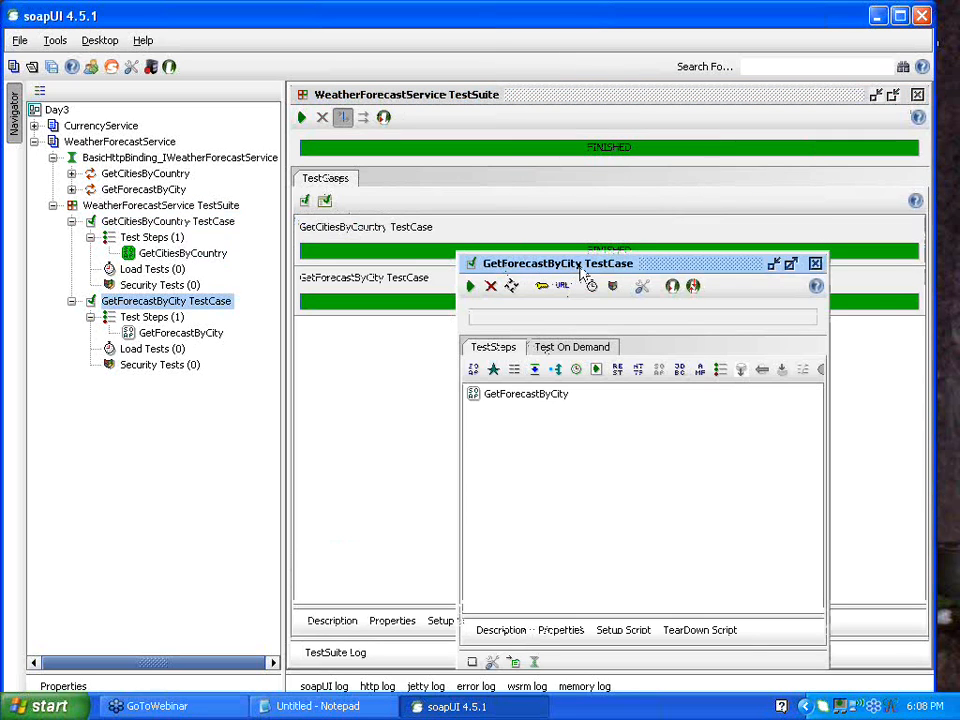
pyautogui.doubleClick(583, 266)
pyautogui.click(362, 227)
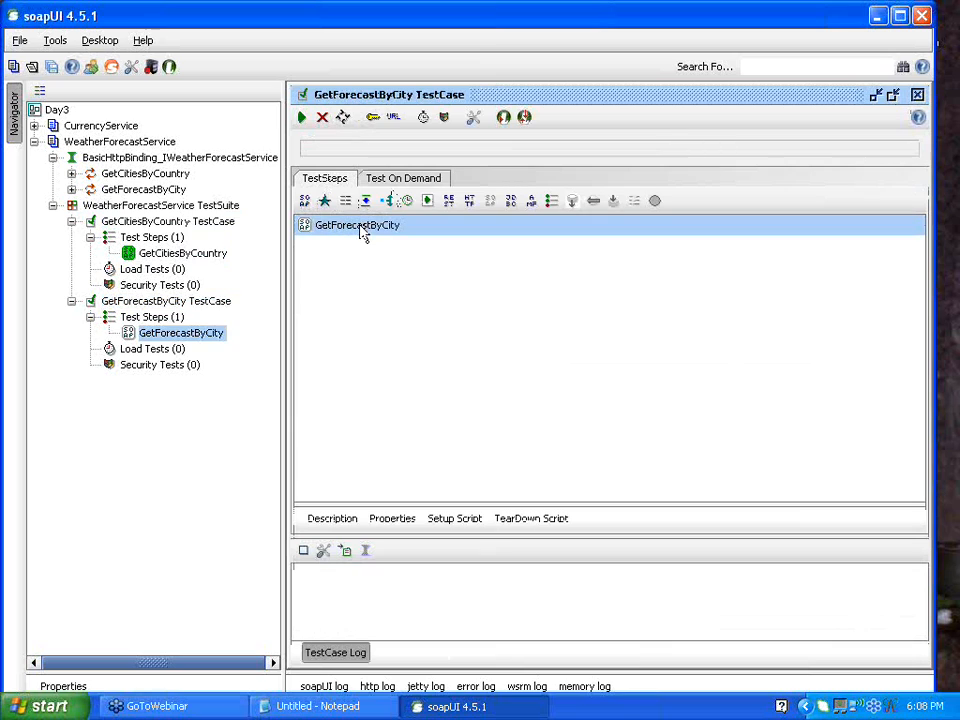
pyautogui.doubleClick(362, 227)
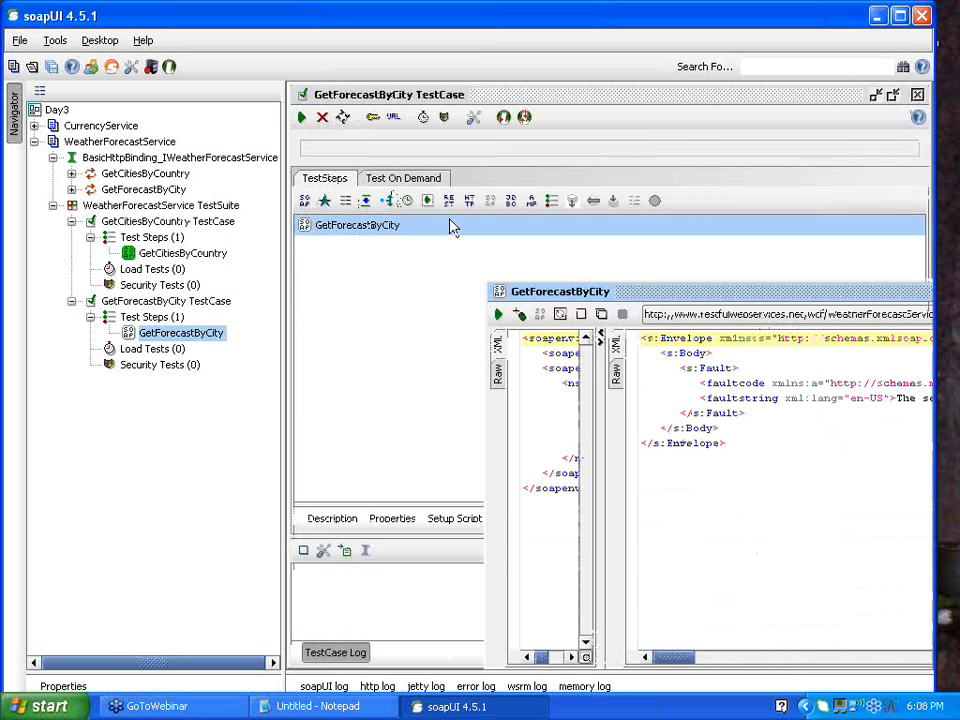
pyautogui.doubleClick(632, 288)
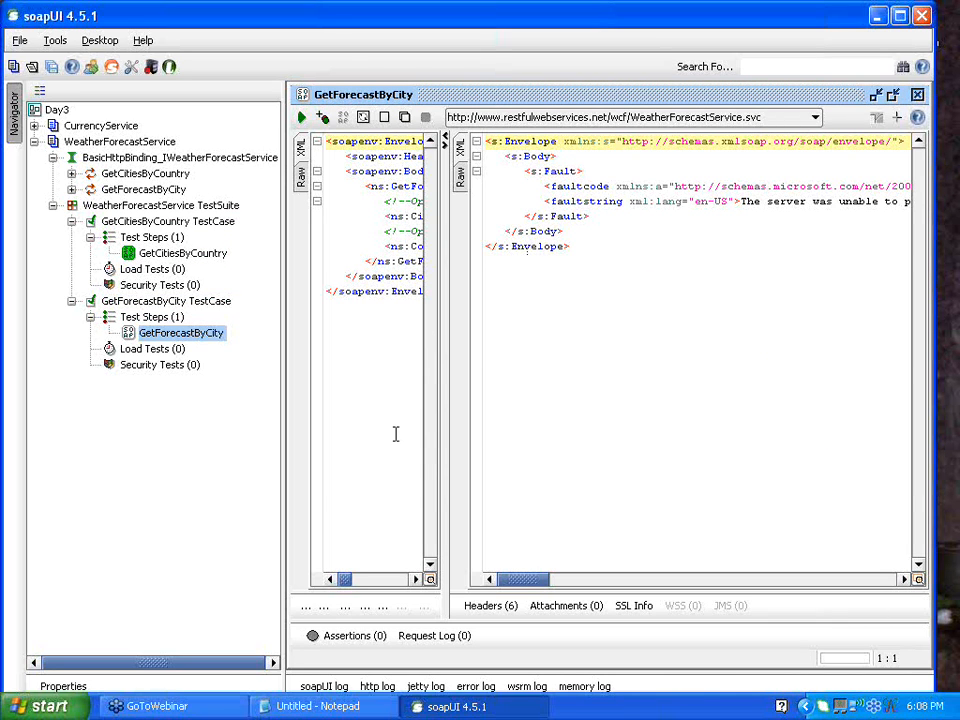
pyautogui.click(345, 637)
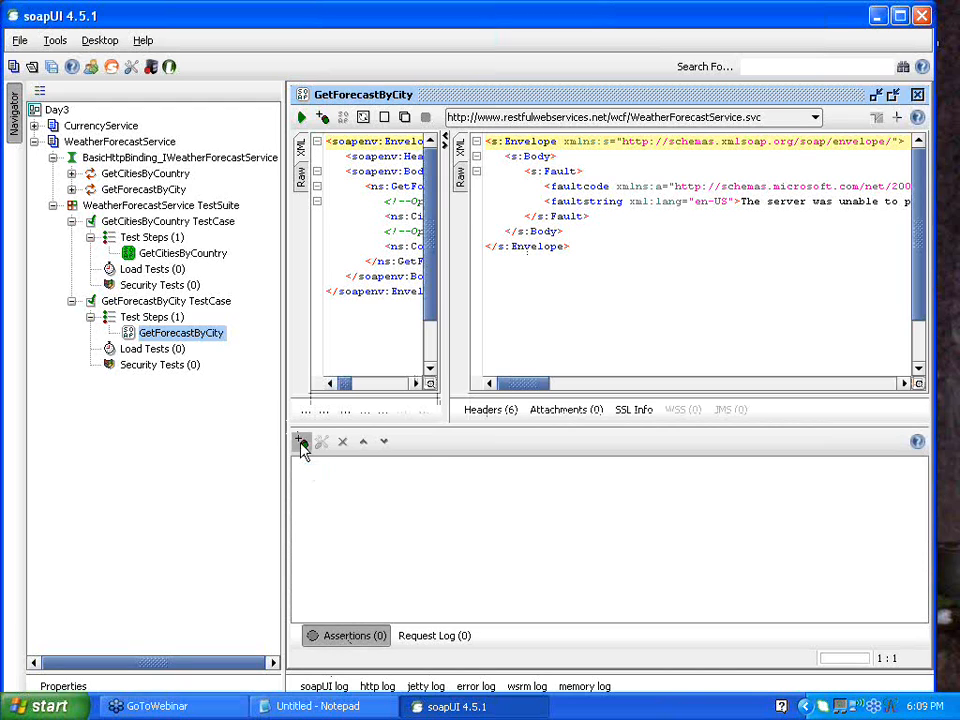
# Step: Add a Valid HTTP Status Codes assertion with the code 200 to the GetForecastByCity request
pyautogui.click(301, 441)
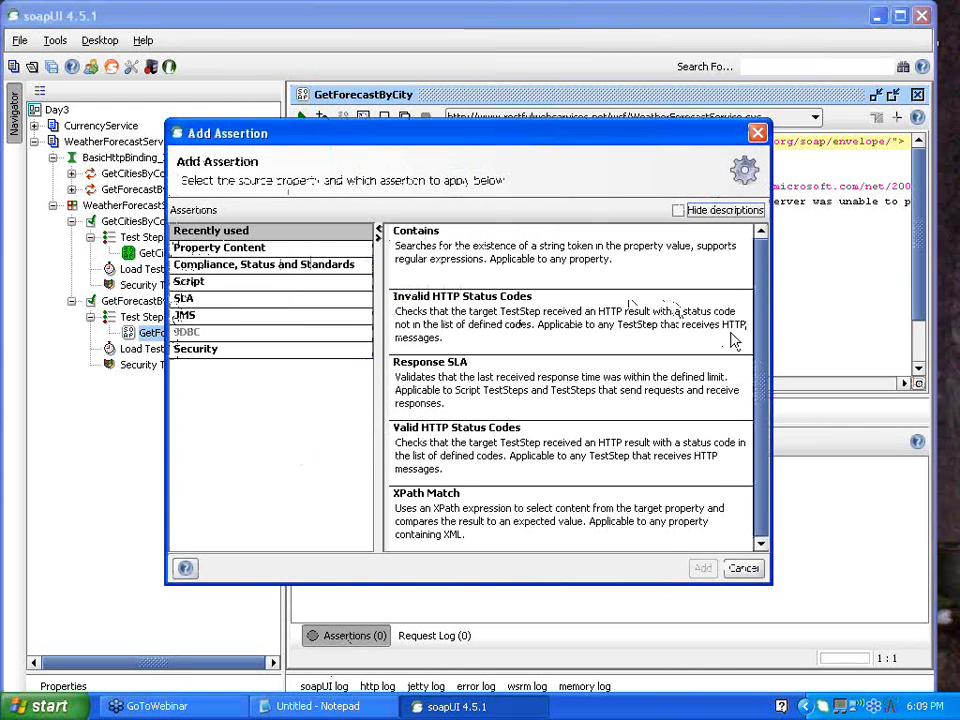
pyautogui.click(552, 452)
pyautogui.click(701, 568)
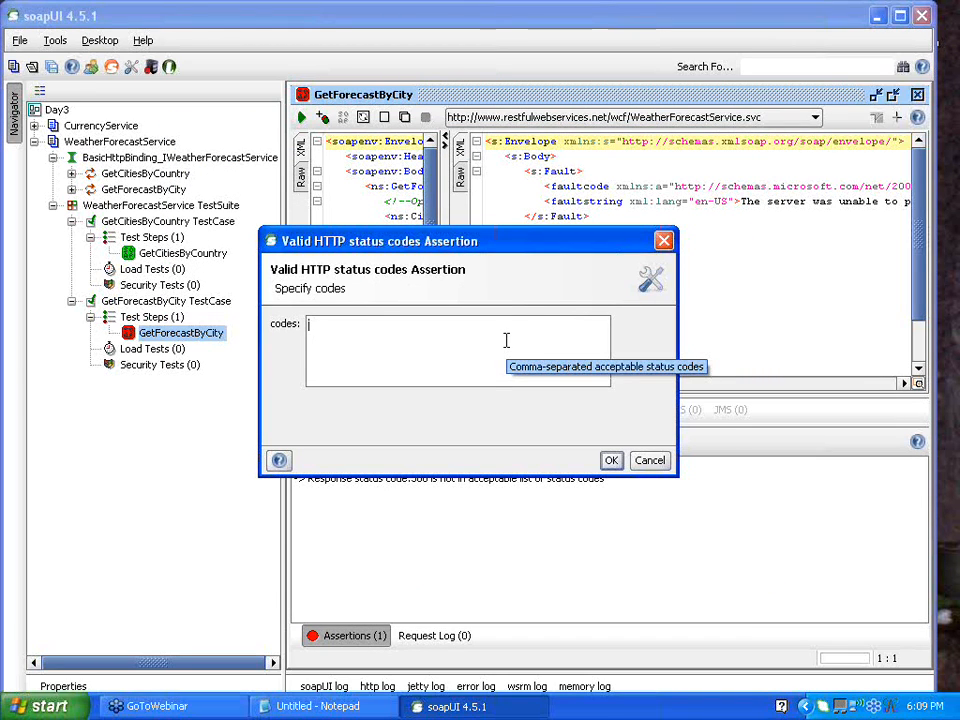
pyautogui.write('200')
pyautogui.click(611, 461)
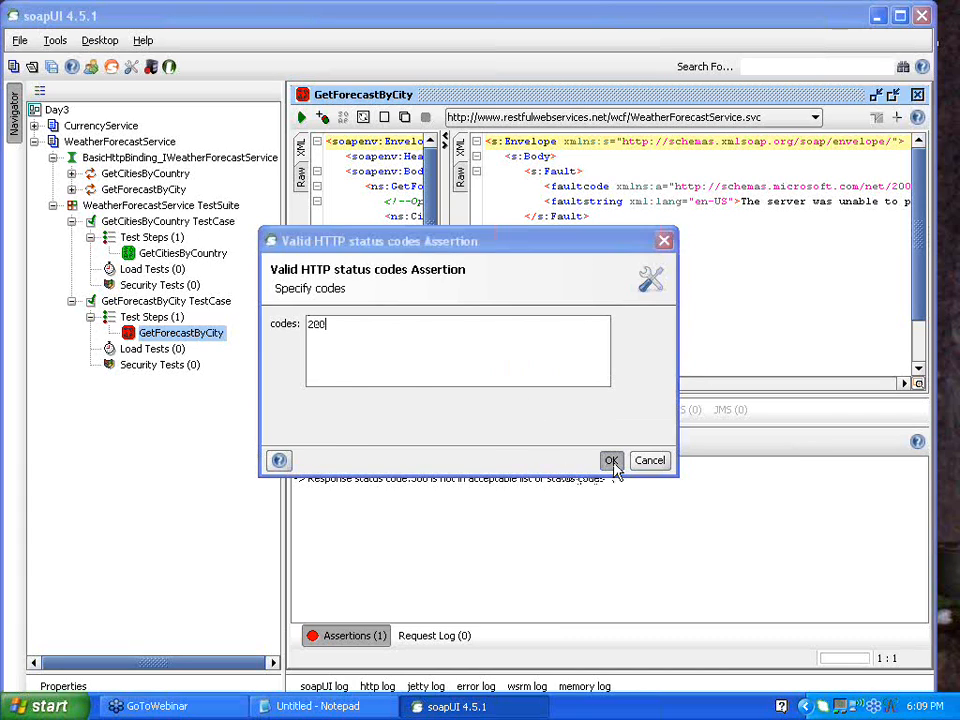
pyautogui.click(354, 481)
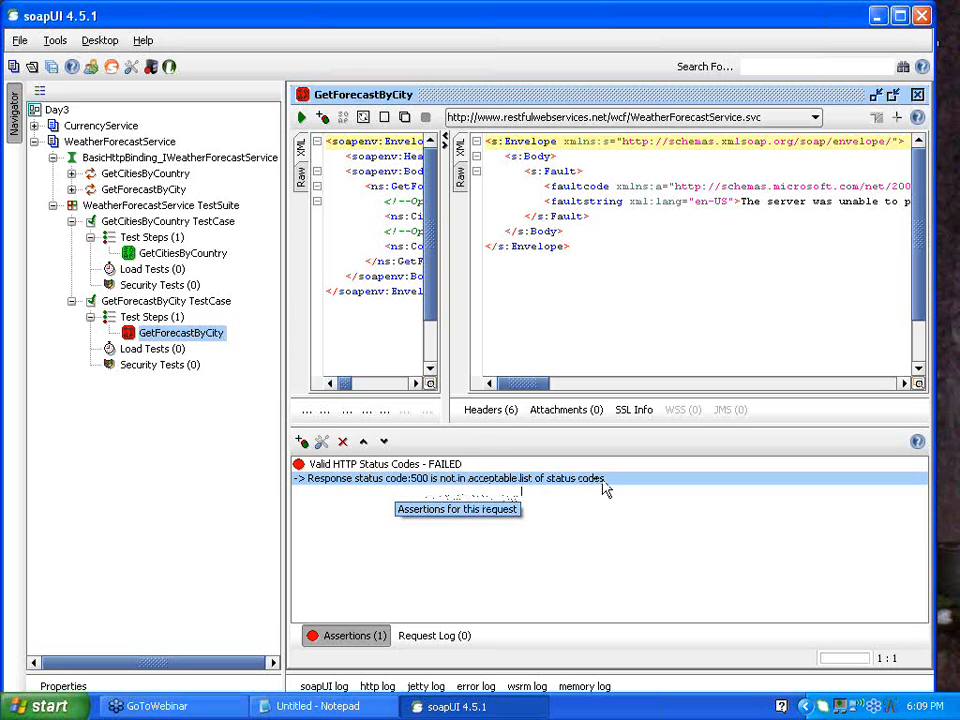
# Step: Add an Invalid HTTP Status Codes assertion with the code 500 to the GetForecastByCity request
pyautogui.click(301, 441)
pyautogui.click(686, 328)
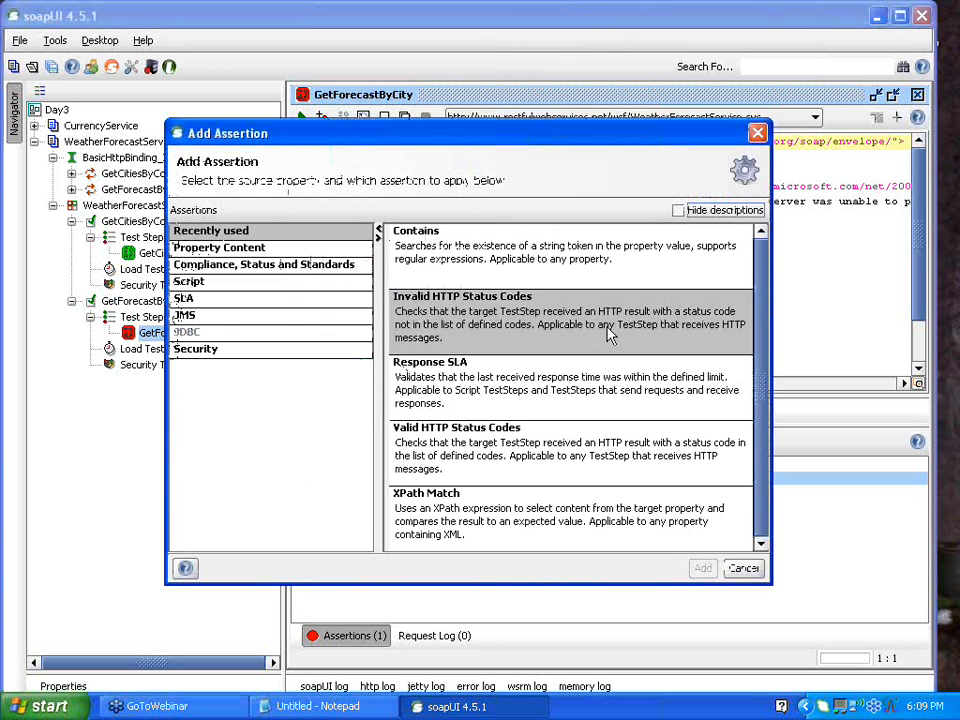
pyautogui.click(704, 568)
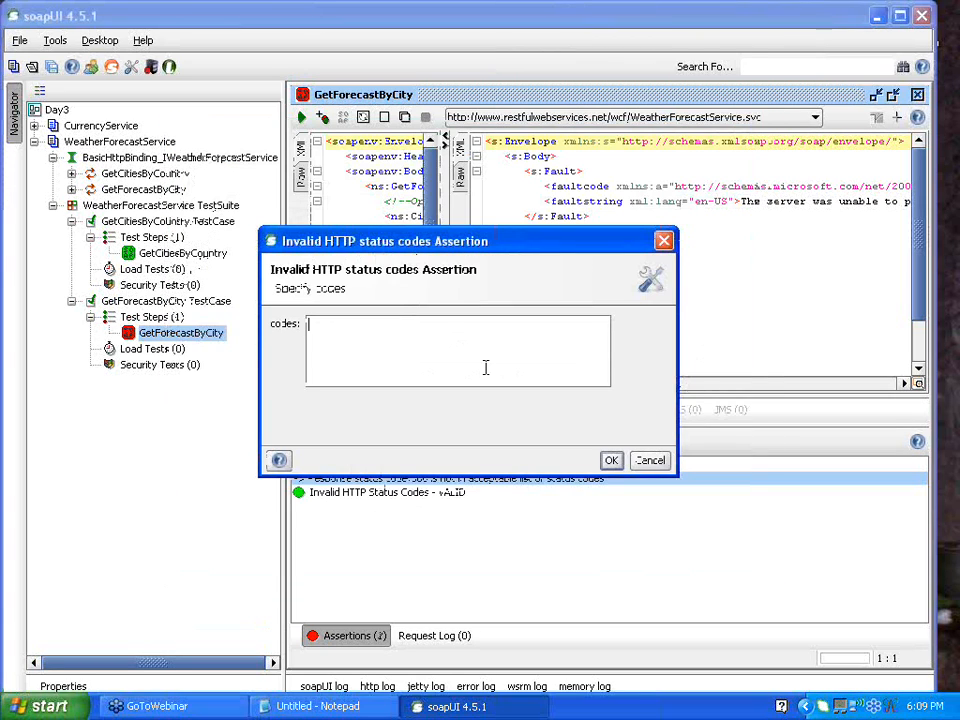
pyautogui.write('500')
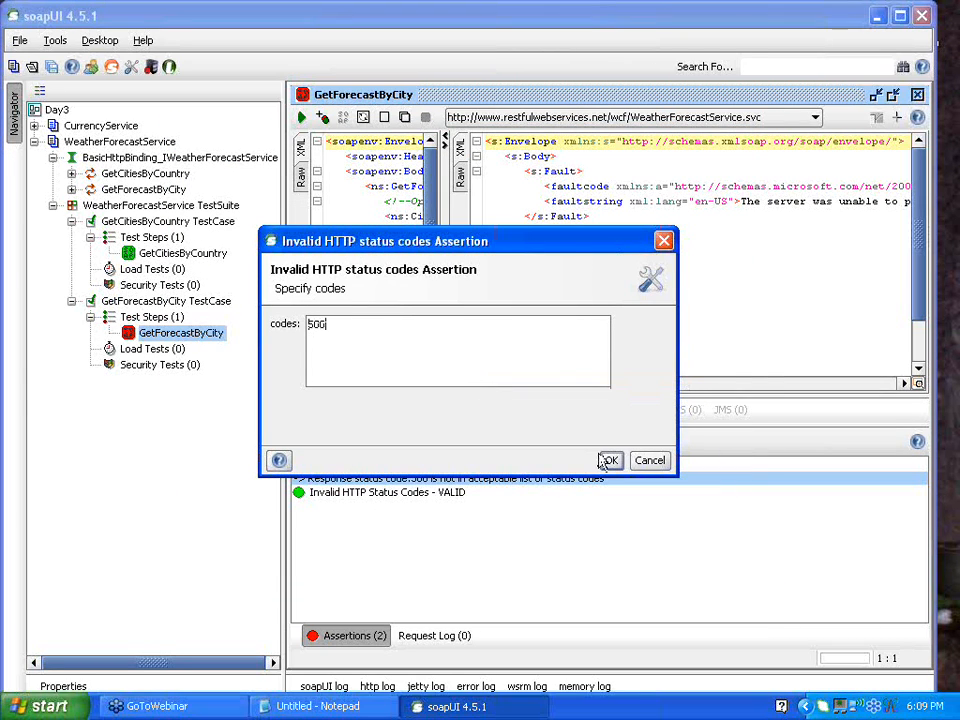
pyautogui.click(611, 460)
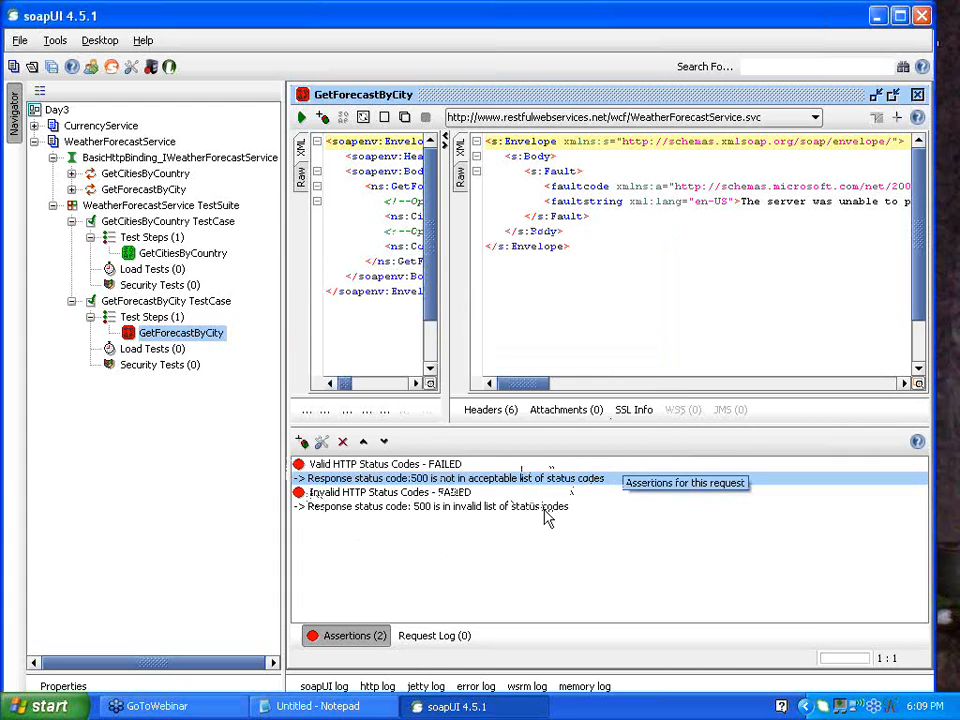
# Step: Compare both status code assertion results with the status line in the raw GetForecastByCity response, and return to the XML view
pyautogui.click(450, 492)
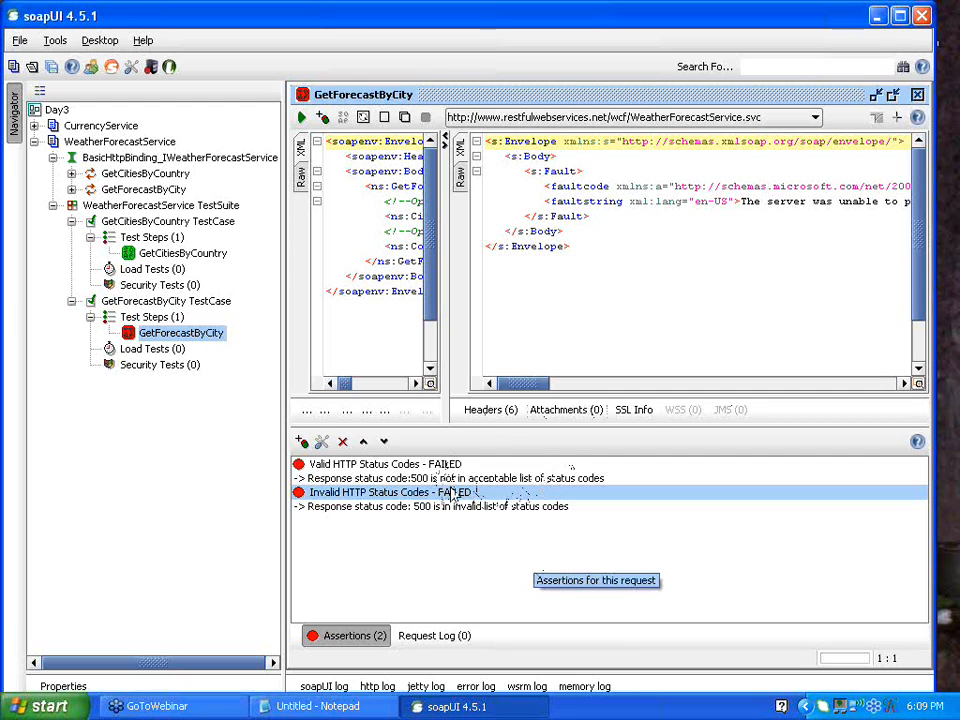
pyautogui.click(461, 178)
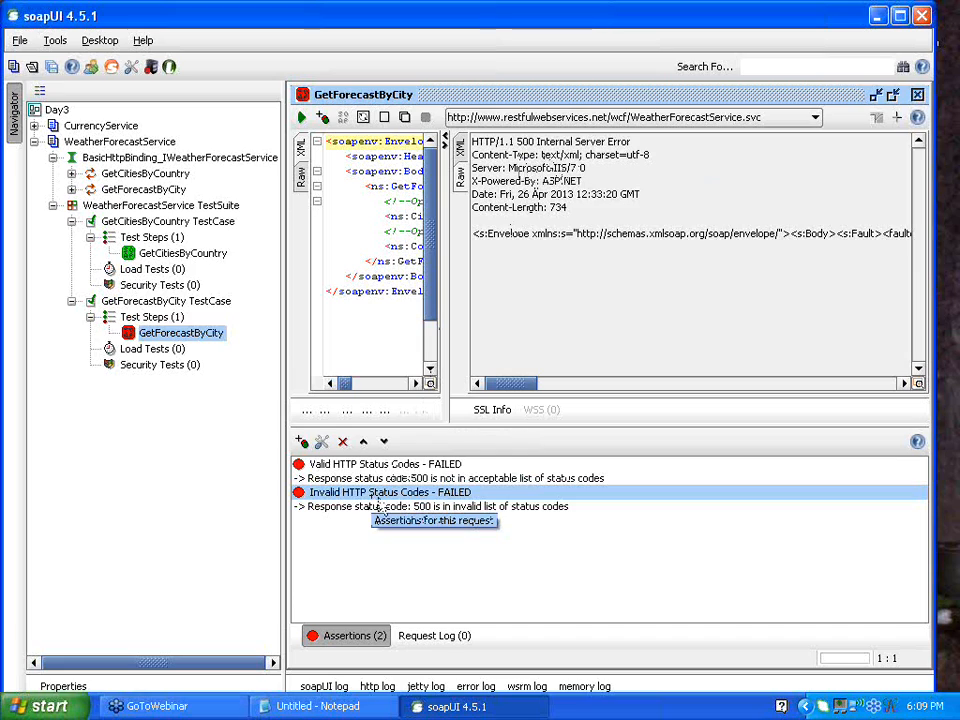
pyautogui.click(414, 468)
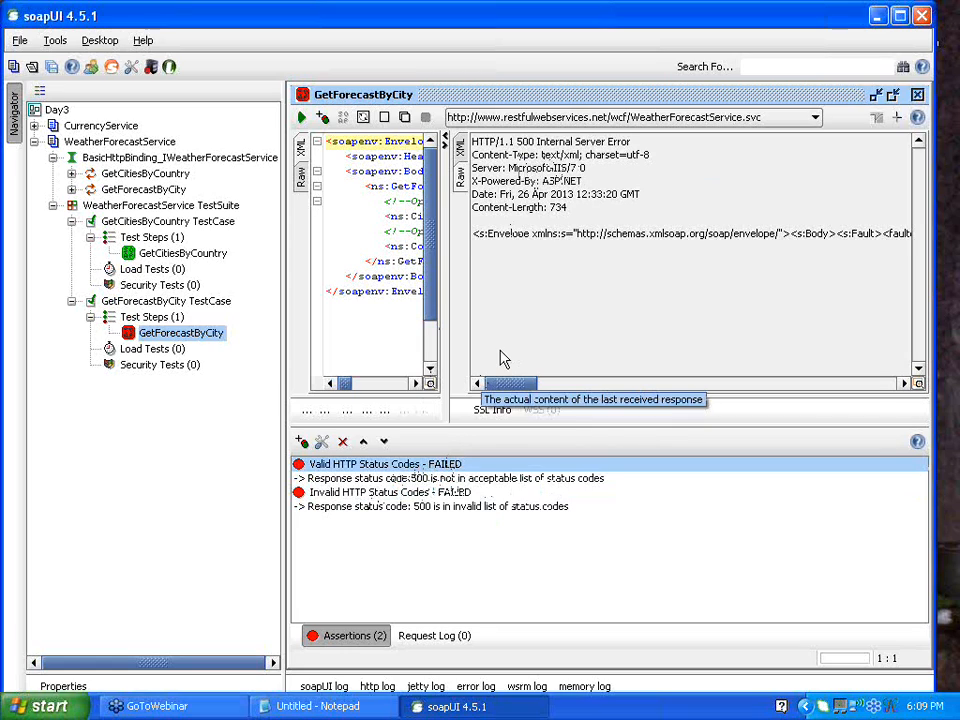
pyautogui.click(453, 495)
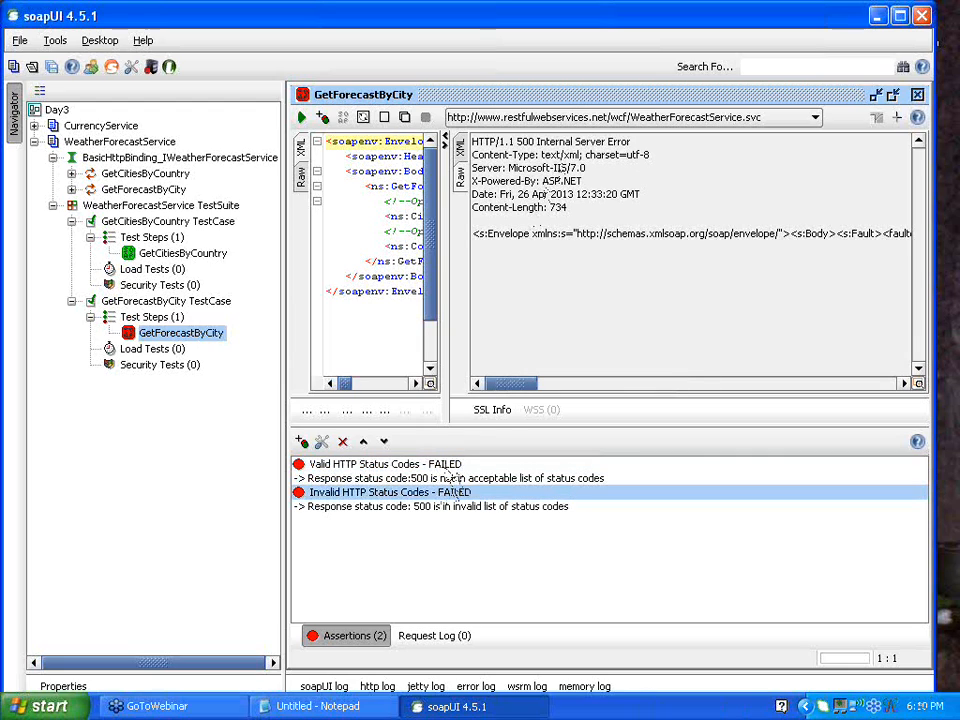
pyautogui.click(446, 466)
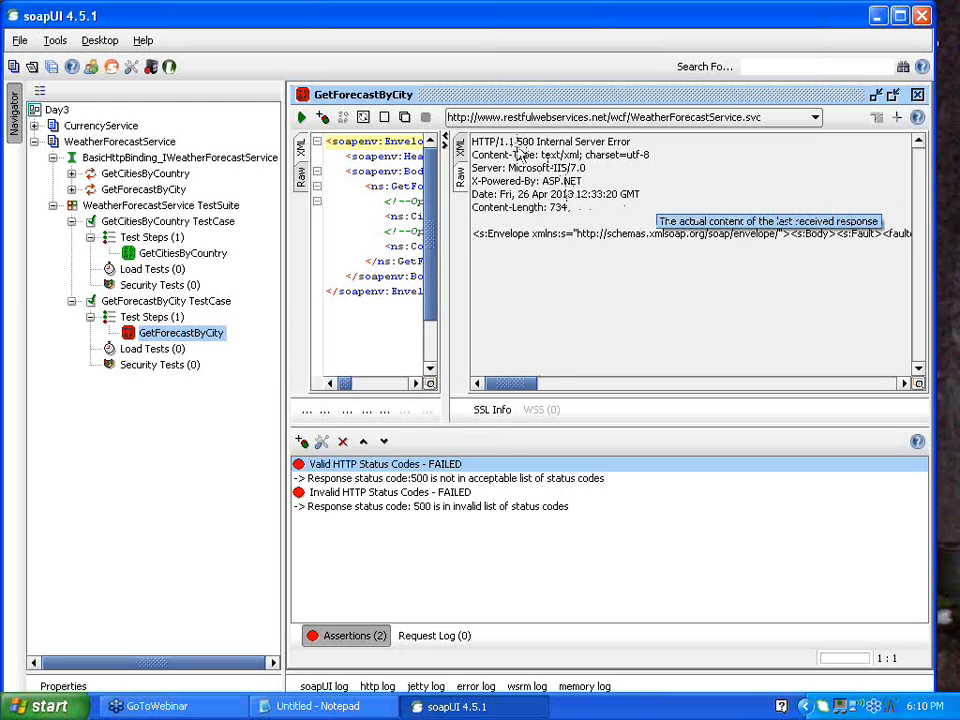
pyautogui.moveTo(517, 145); pyautogui.dragTo(642, 148)
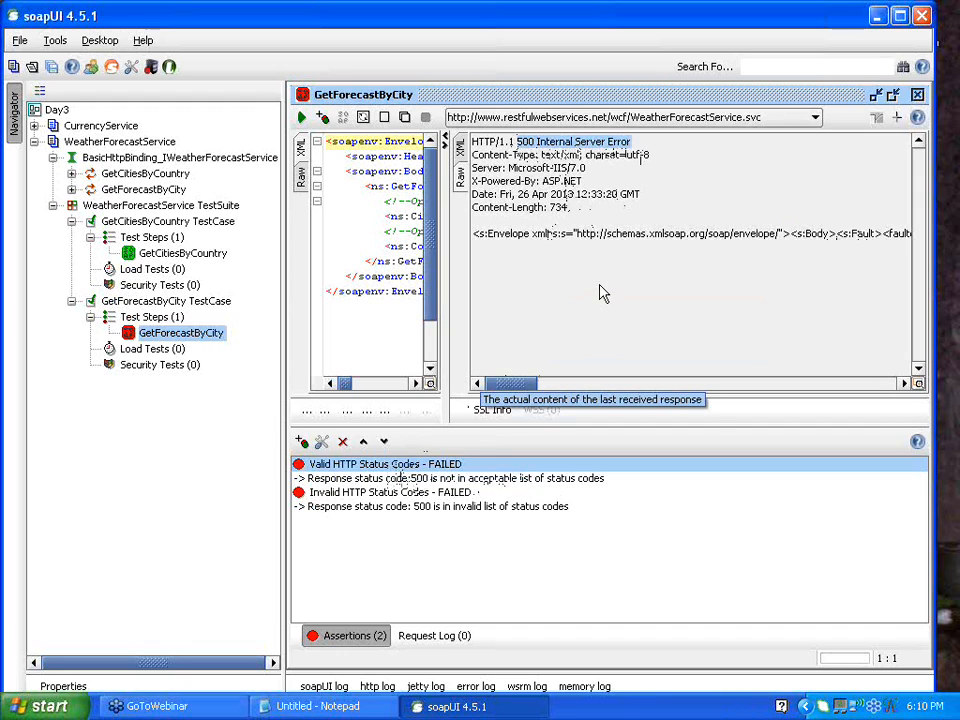
pyautogui.click(452, 484)
pyautogui.click(428, 512)
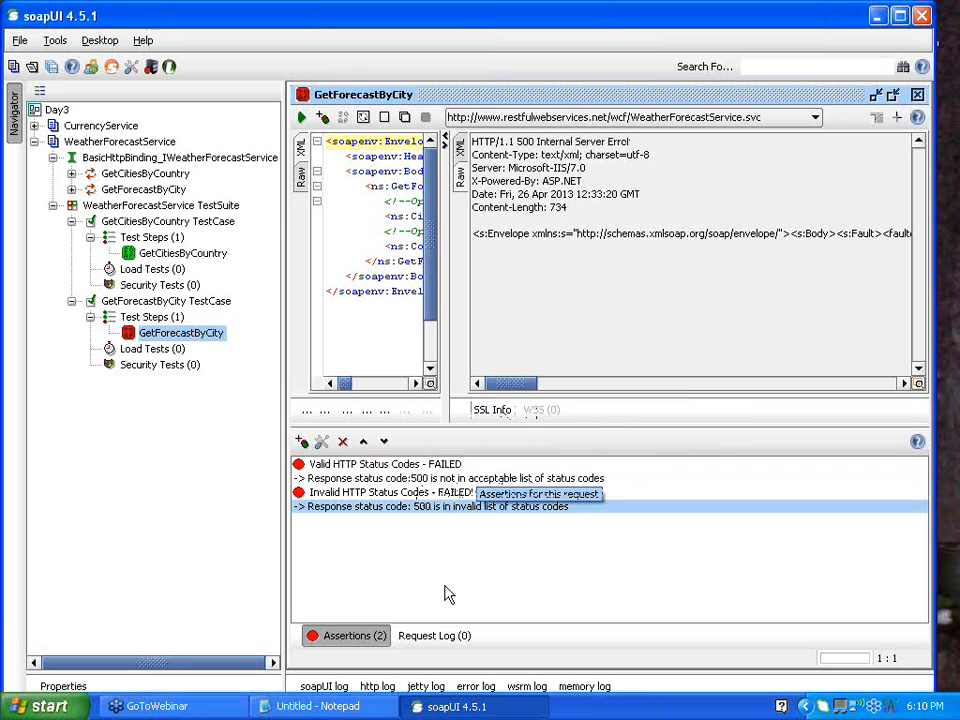
pyautogui.click(459, 148)
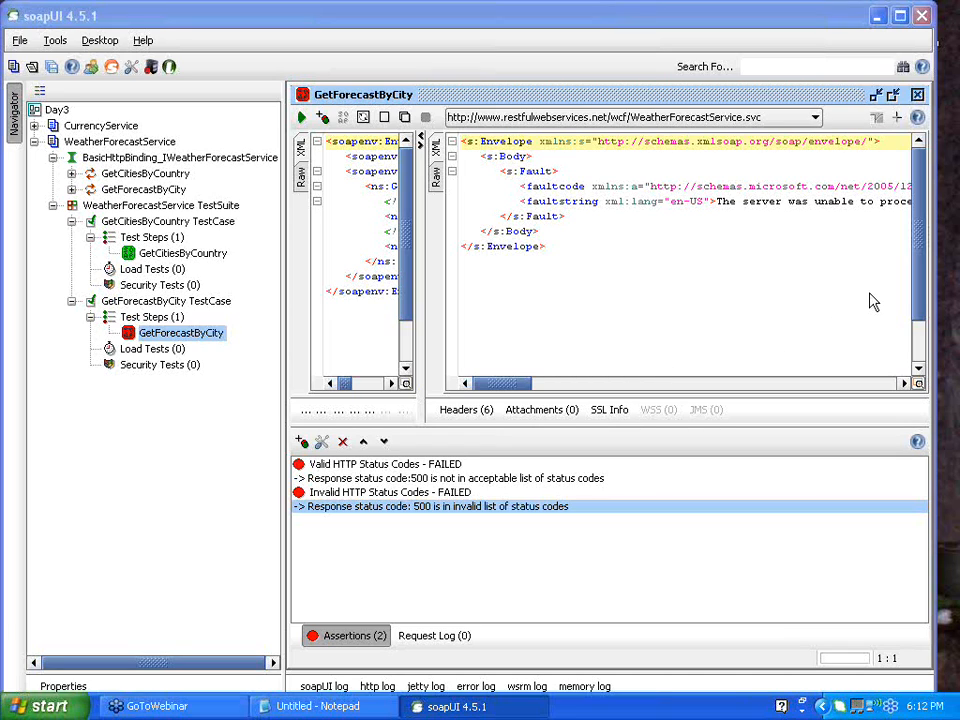
pyautogui.click(605, 296)
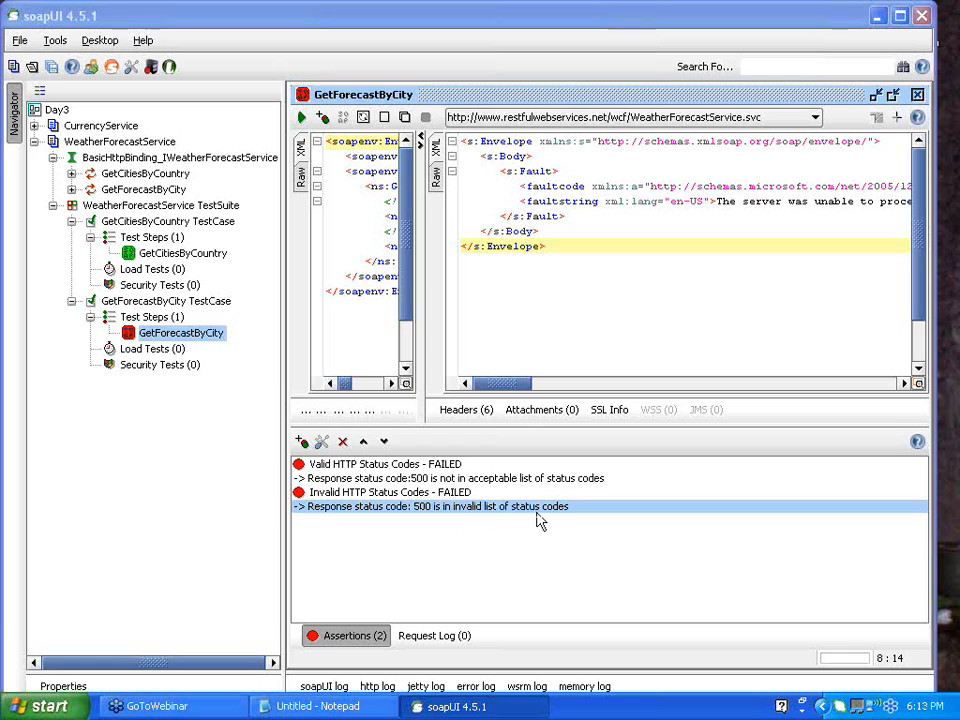
pyautogui.click(467, 494)
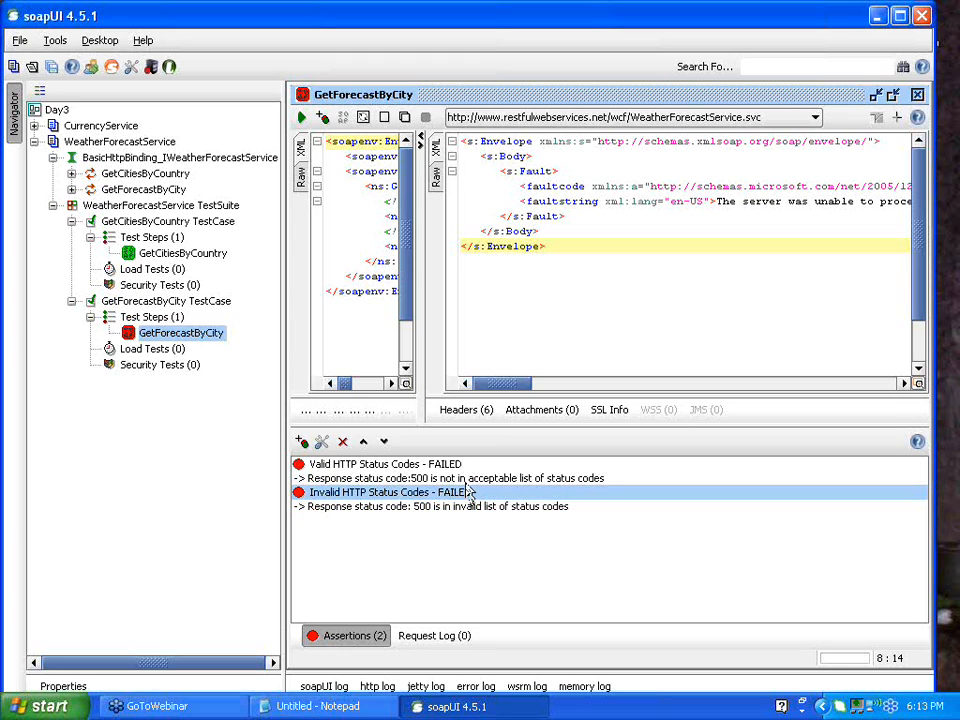
pyautogui.click(478, 189)
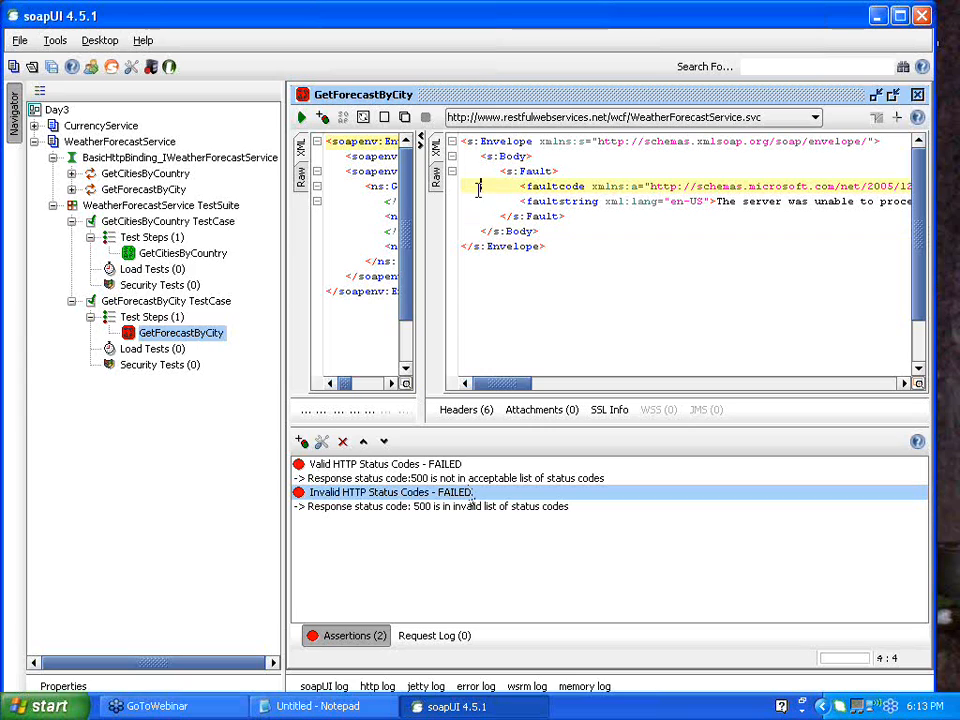
pyautogui.click(946, 43)
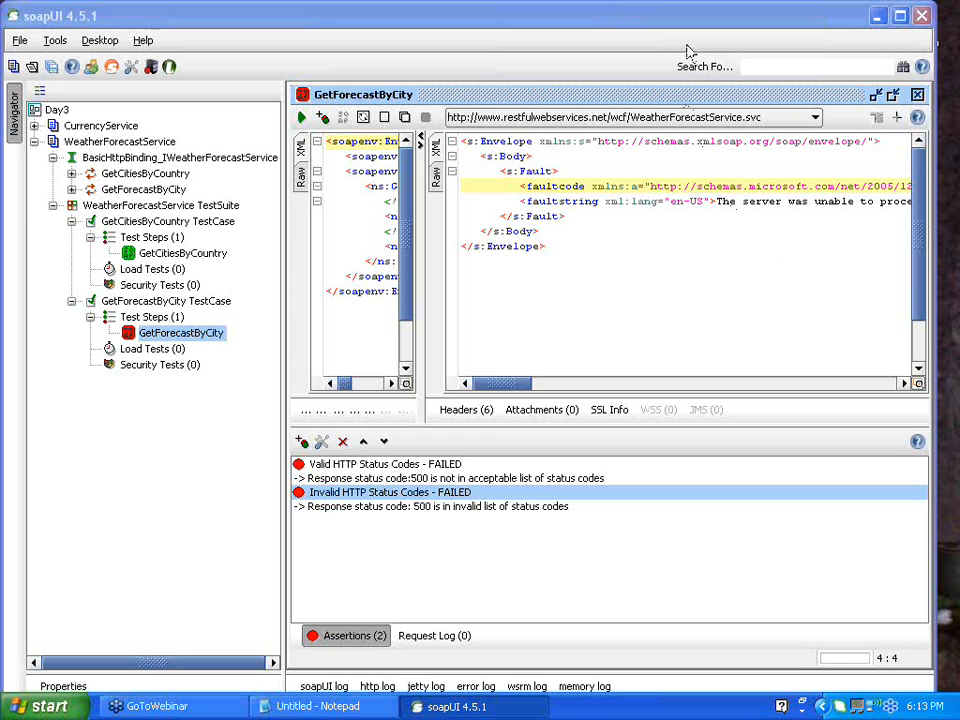
pyautogui.click(590, 241)
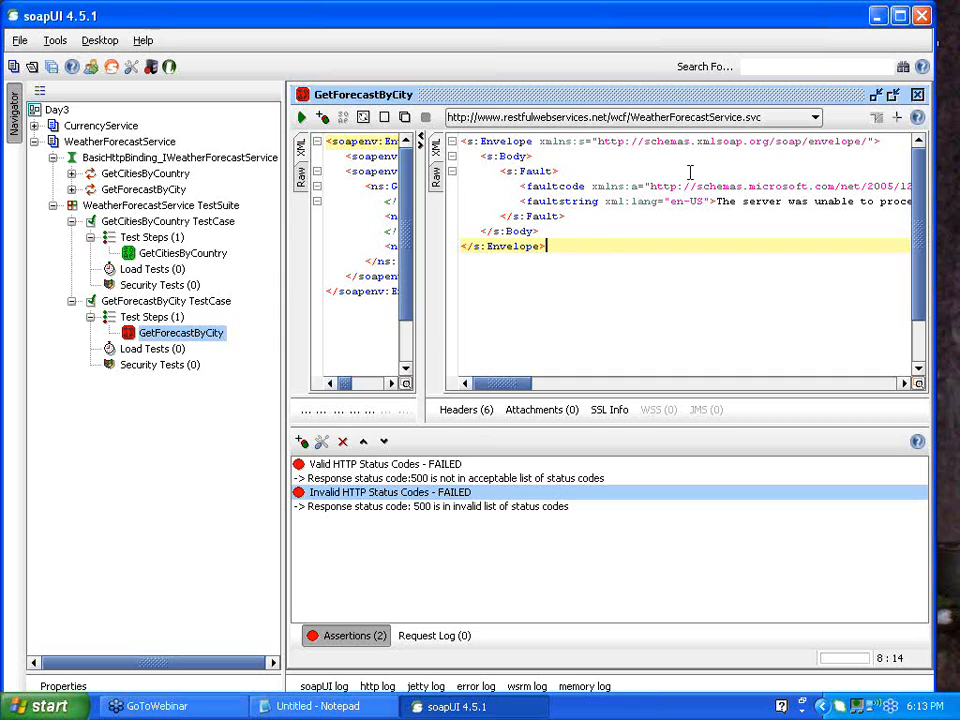
# Step: Close the GetForecastByCity request, its TestCase and the WeatherForecastService TestSuite, and collapse the WeatherForecastService project
pyautogui.click(917, 95)
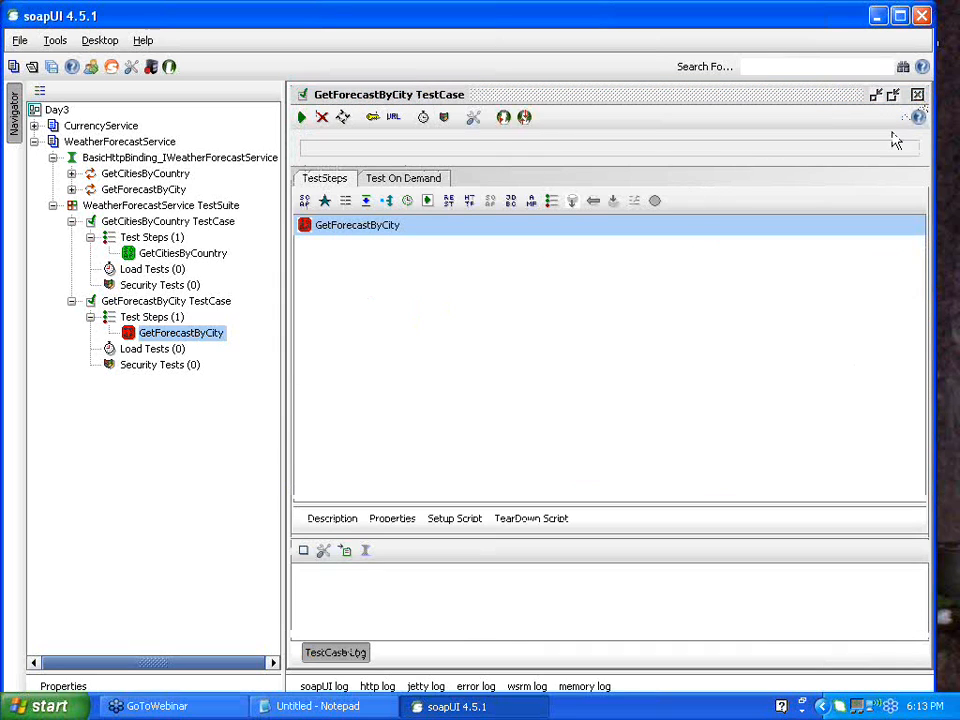
pyautogui.click(917, 97)
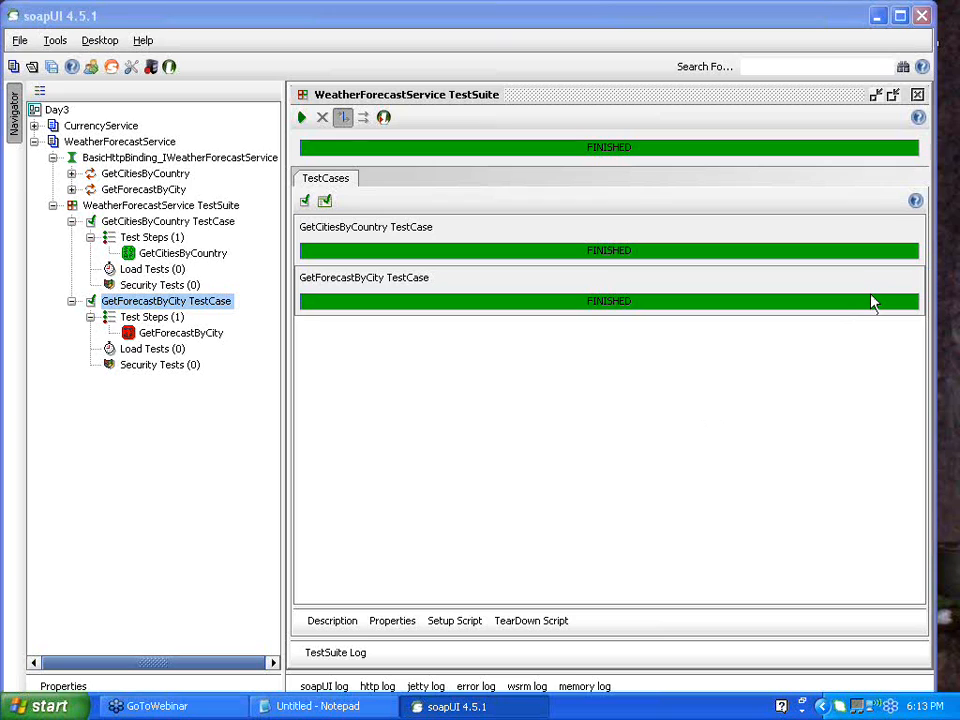
pyautogui.click(917, 94)
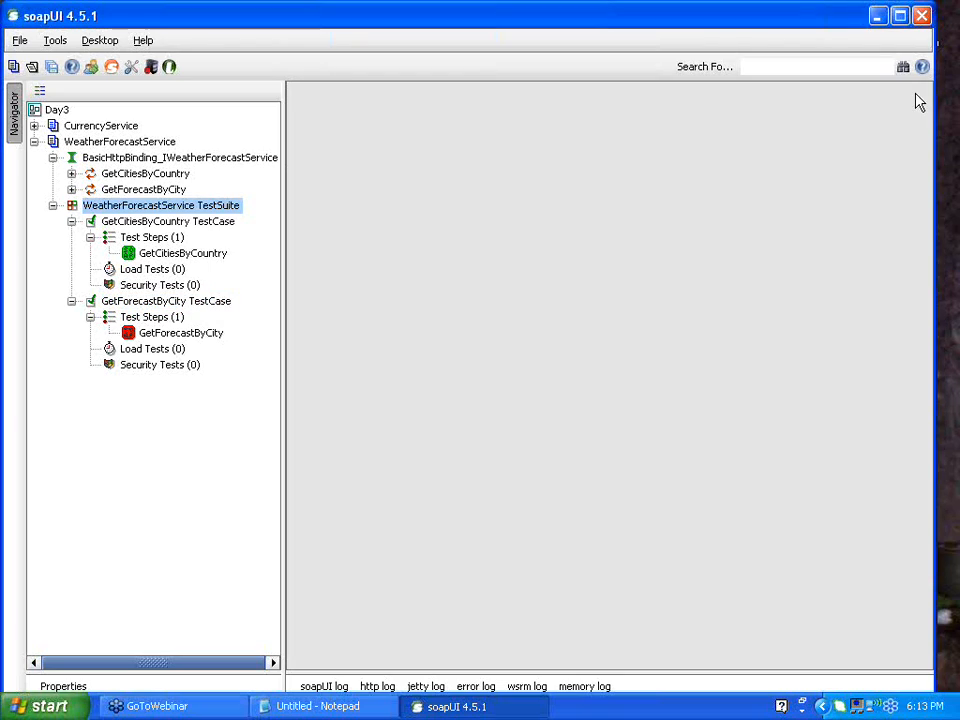
pyautogui.click(71, 301)
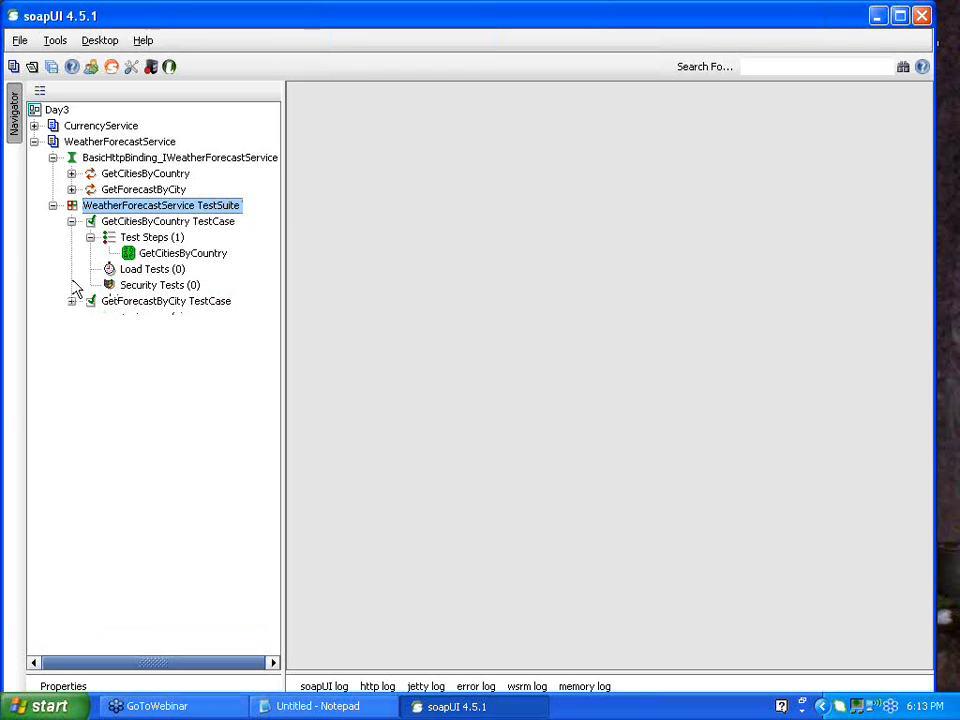
pyautogui.click(53, 205)
pyautogui.click(53, 157)
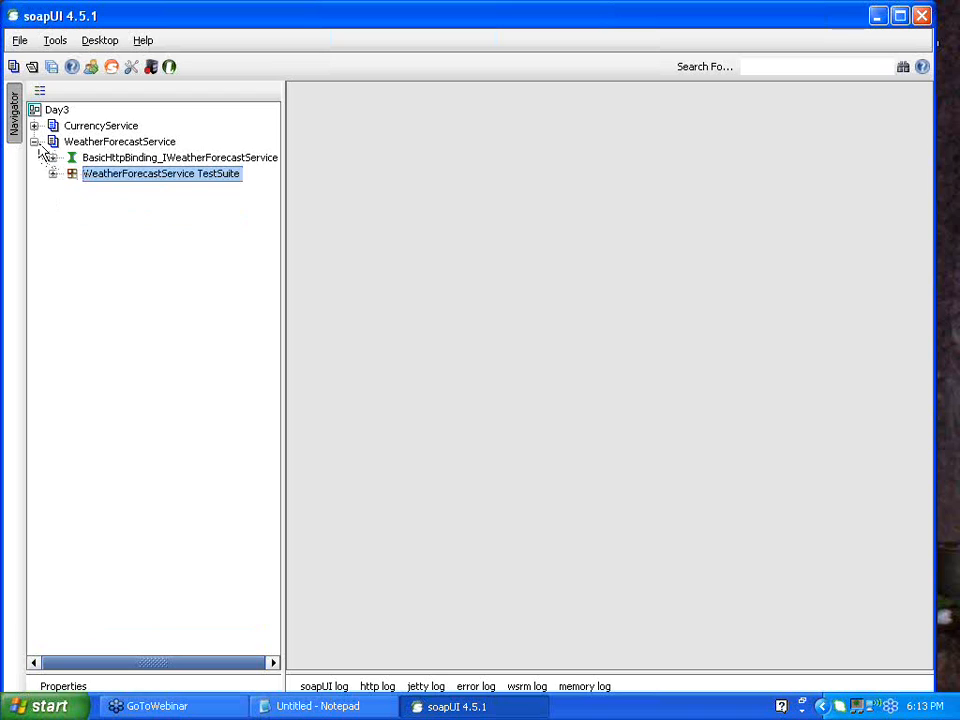
pyautogui.click(34, 141)
# Step: Expand the CurrencyService project and open the GetConversionRate TestCase from the maximized CurrencyService TestSuite
pyautogui.click(34, 125)
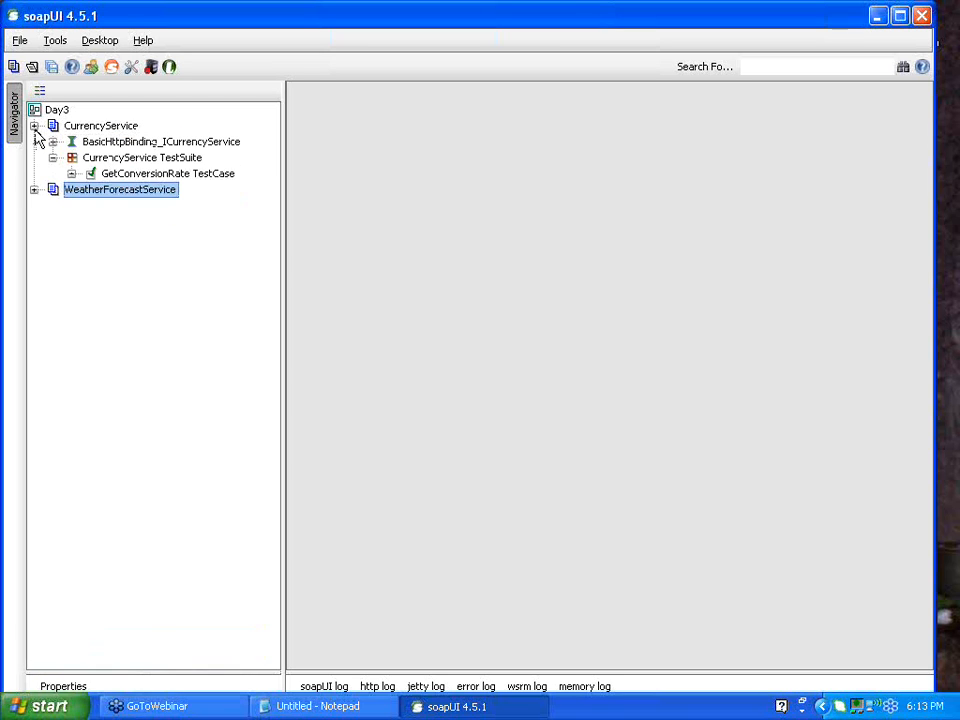
pyautogui.click(105, 160)
pyautogui.doubleClick(105, 160)
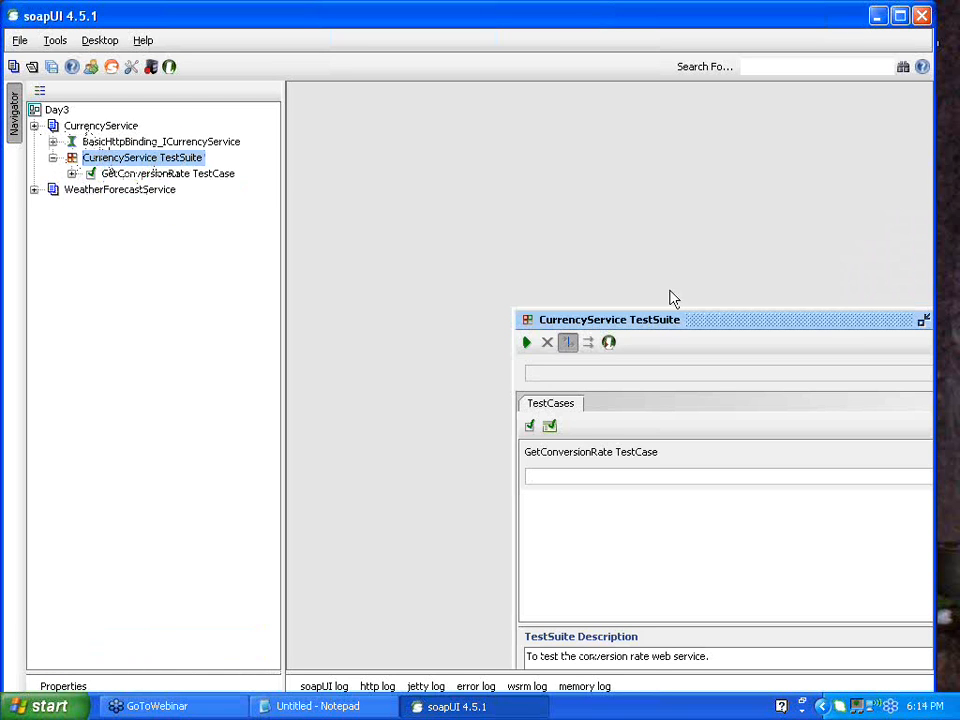
pyautogui.doubleClick(684, 320)
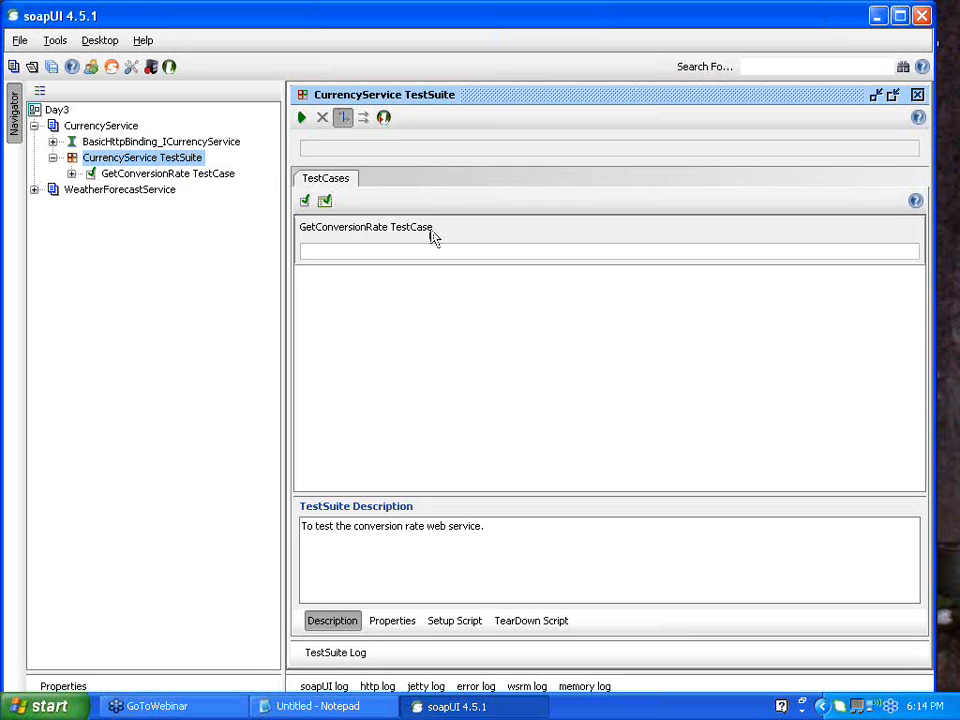
pyautogui.doubleClick(365, 227)
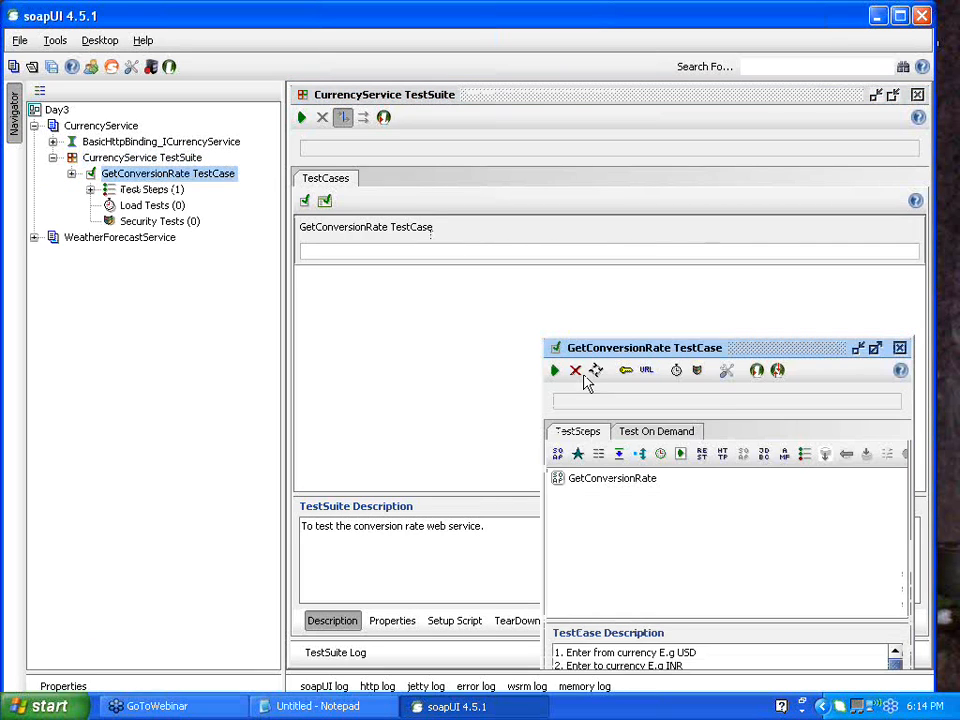
# Step: Open the GetConversionRate request from the maximized TestCase, examine the Rate value in its response, and maximize the request window
pyautogui.doubleClick(645, 343)
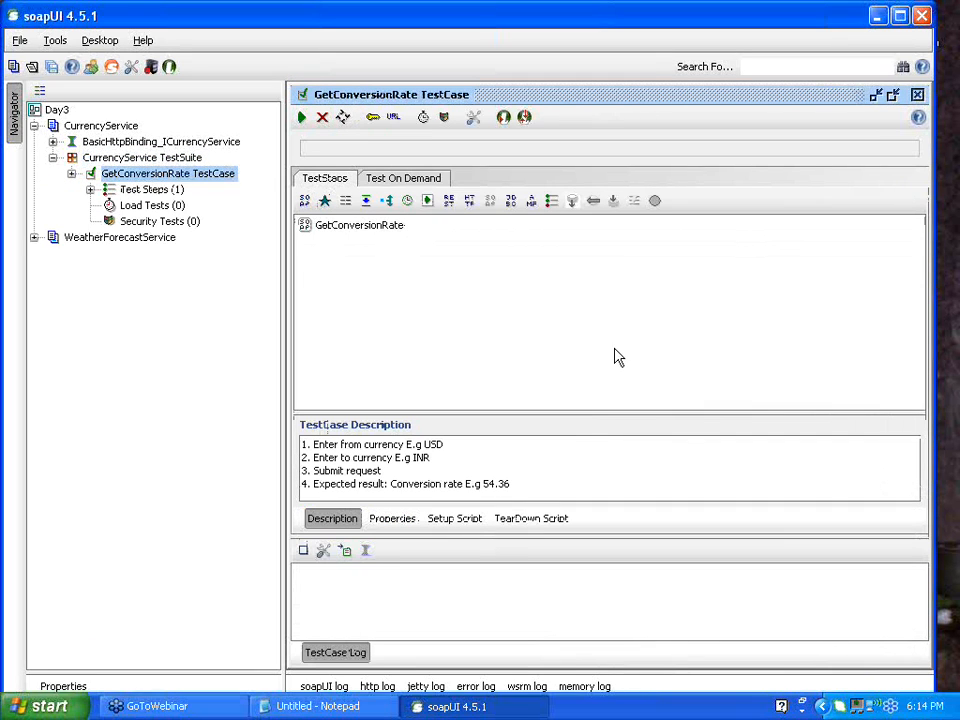
pyautogui.click(389, 230)
pyautogui.doubleClick(389, 230)
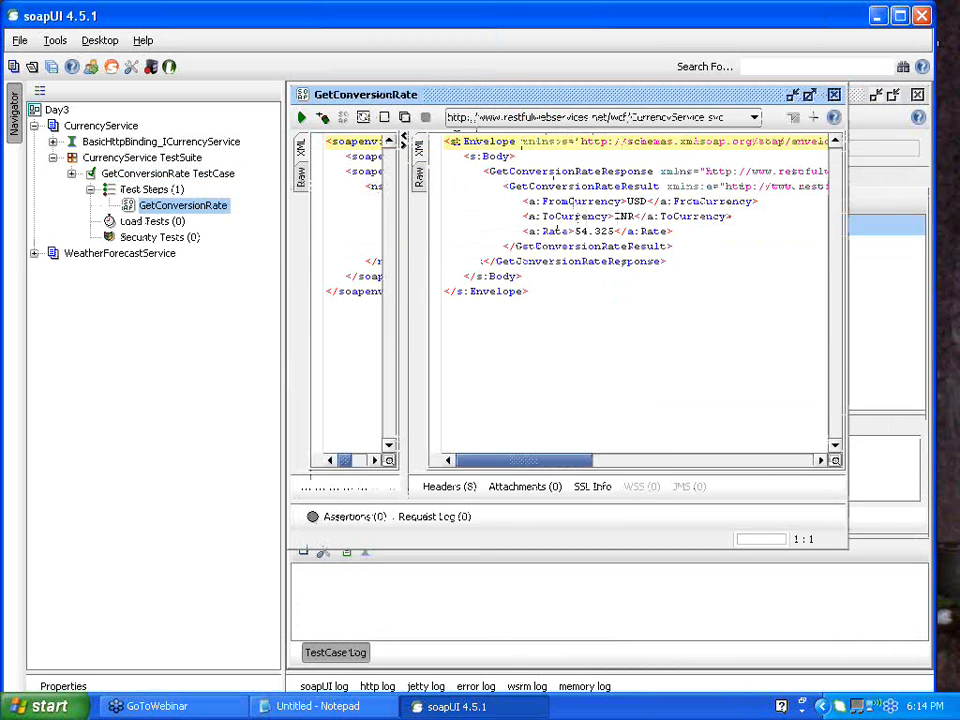
pyautogui.moveTo(403, 283); pyautogui.dragTo(575, 268)
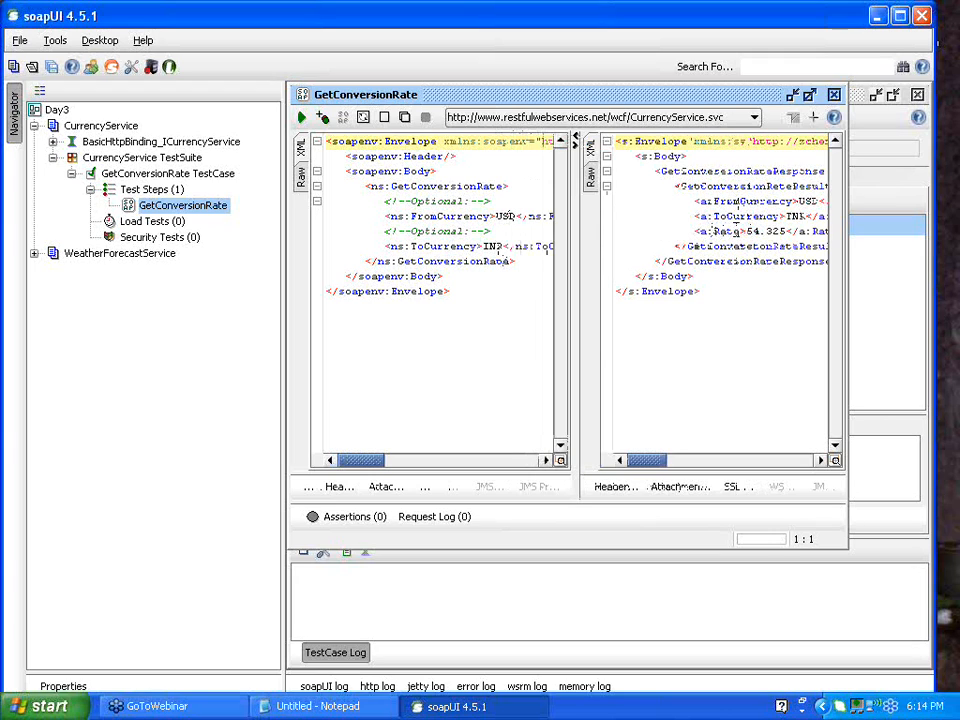
pyautogui.moveTo(746, 231); pyautogui.dragTo(786, 231)
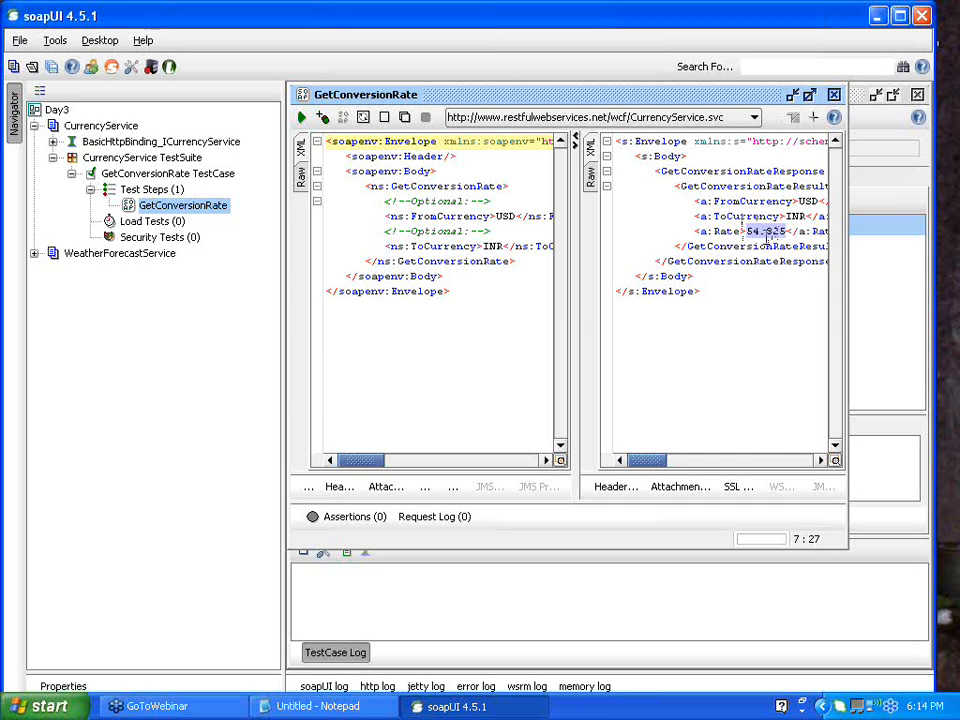
pyautogui.doubleClick(737, 97)
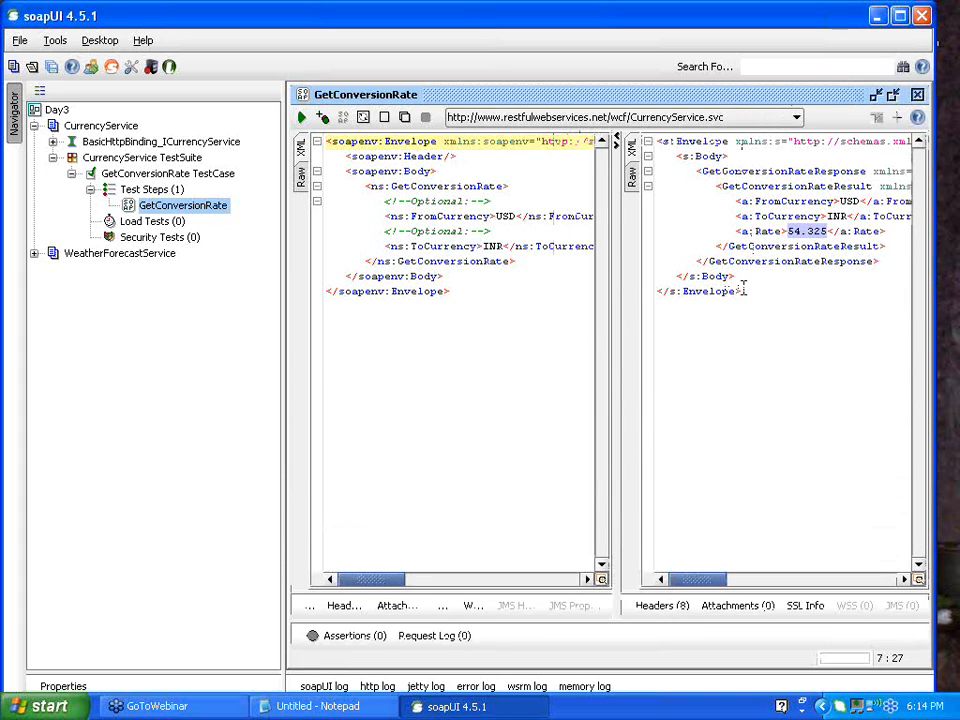
# Step: Copy the complete XML response of the GetConversionRate request
pyautogui.moveTo(741, 291); pyautogui.dragTo(671, 150)
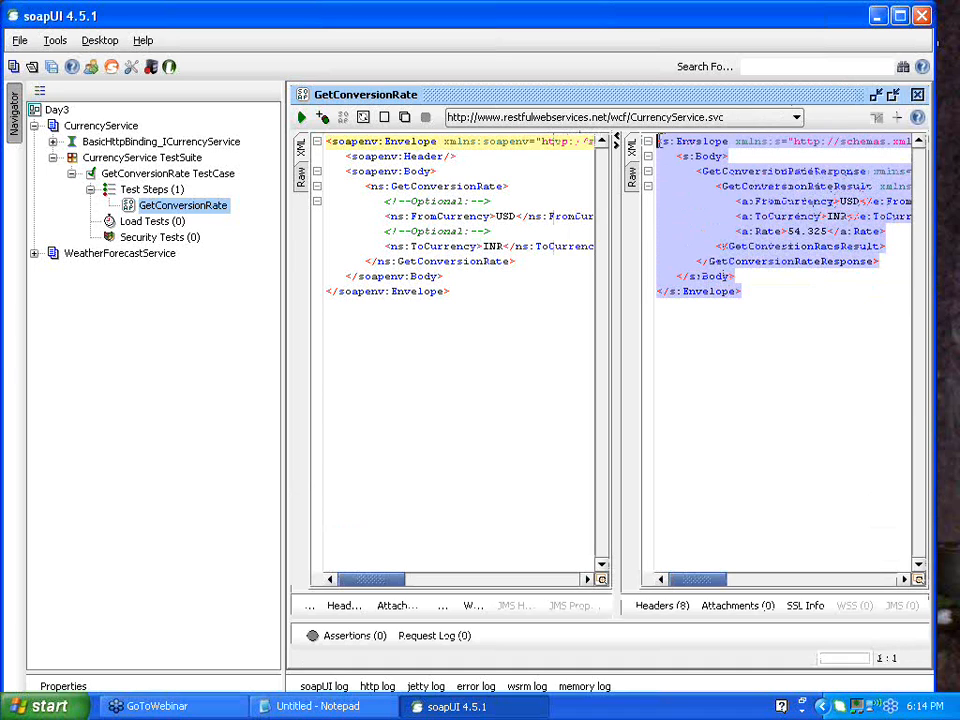
pyautogui.rightClick(728, 180)
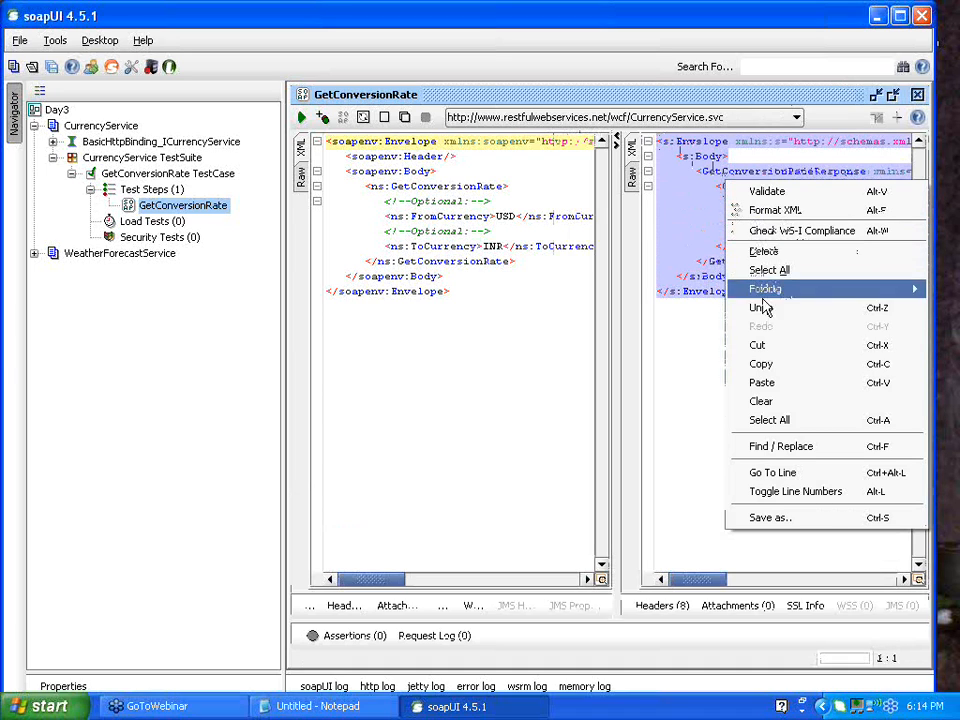
pyautogui.click(783, 366)
pyautogui.click(724, 334)
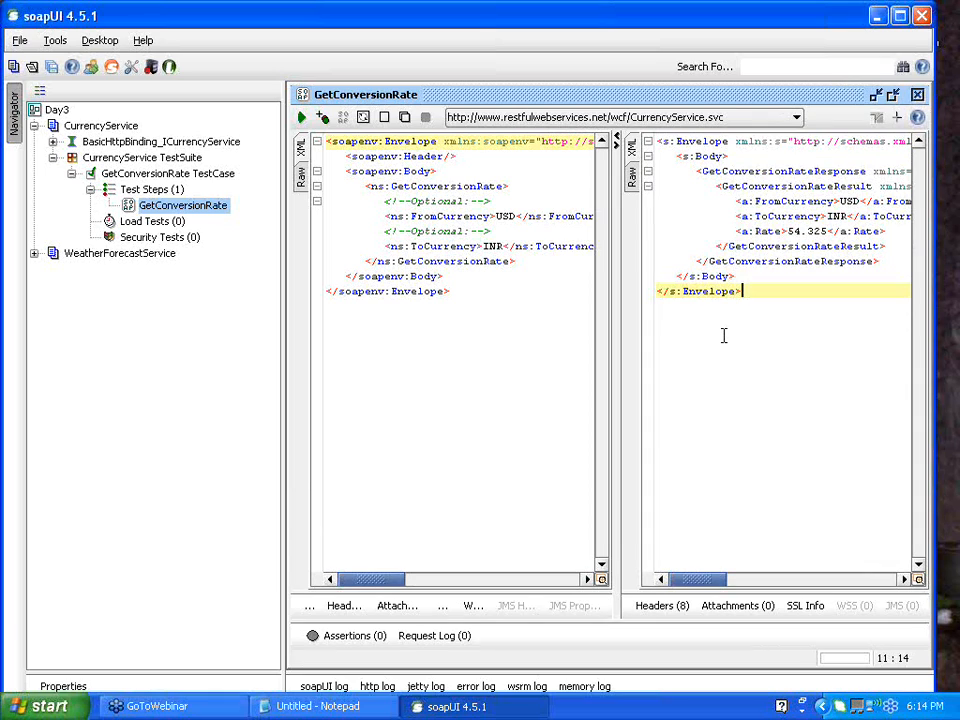
# Step: Add an XPath Match assertion from the Property Content category to the GetConversionRate request
pyautogui.click(320, 636)
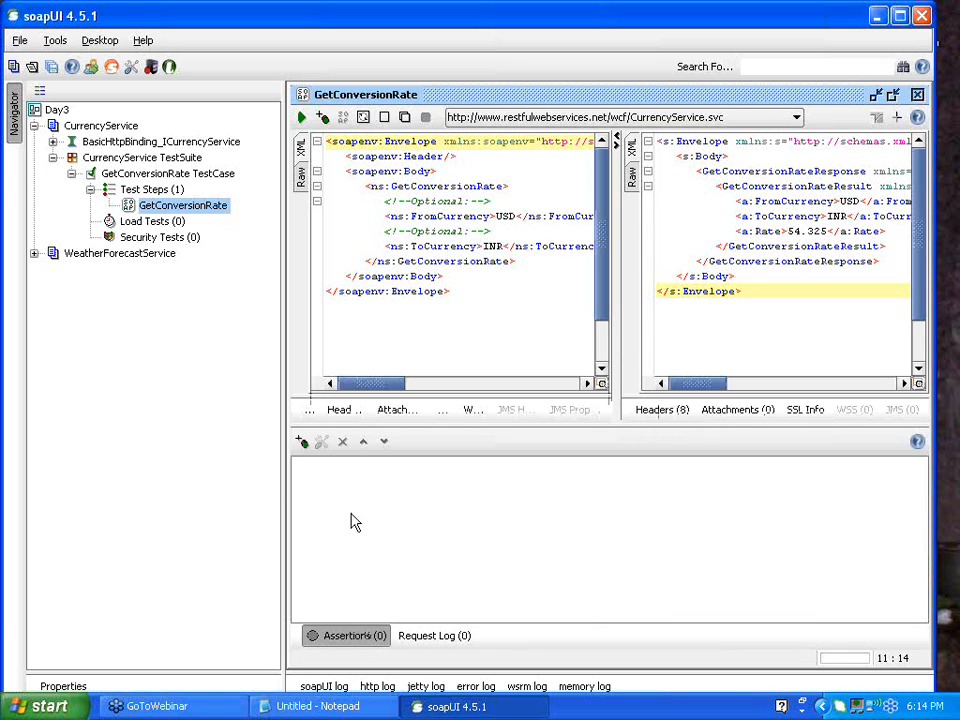
pyautogui.click(302, 443)
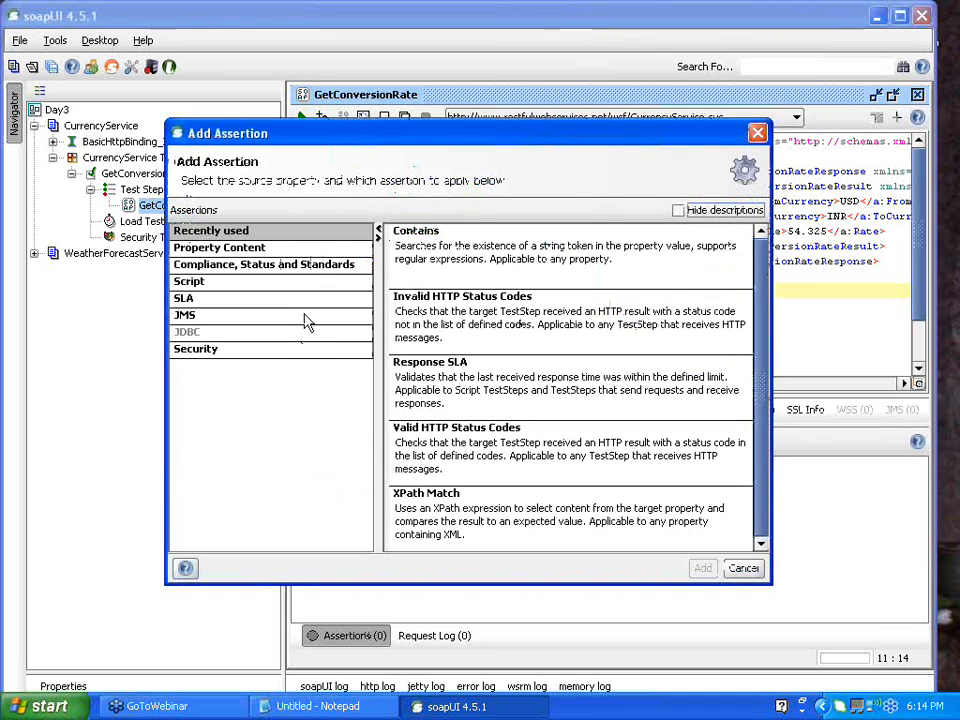
pyautogui.click(252, 252)
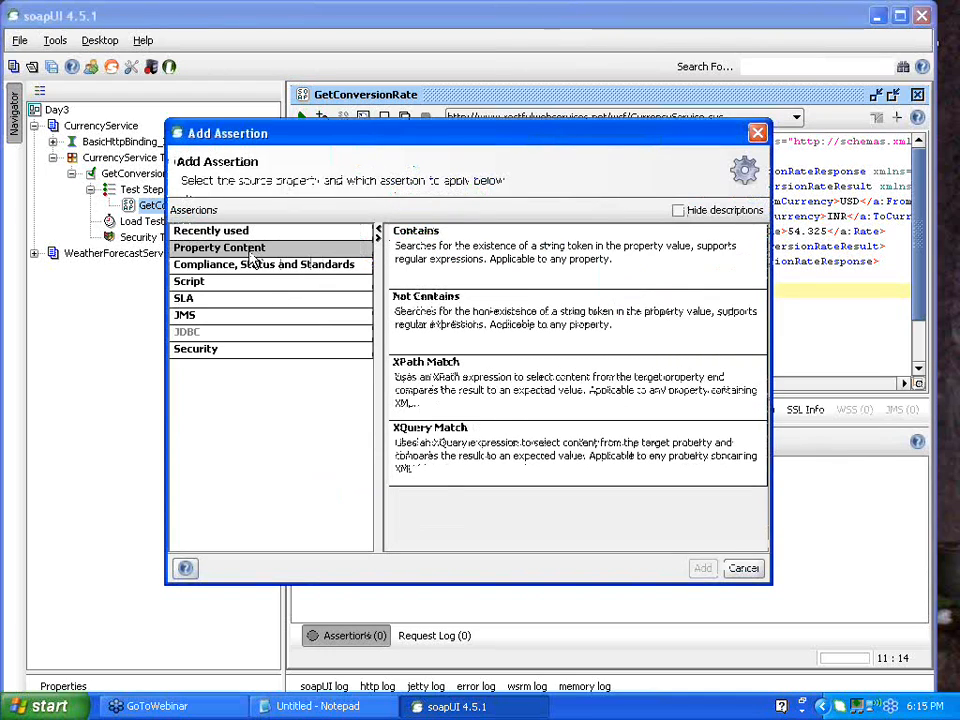
pyautogui.click(458, 368)
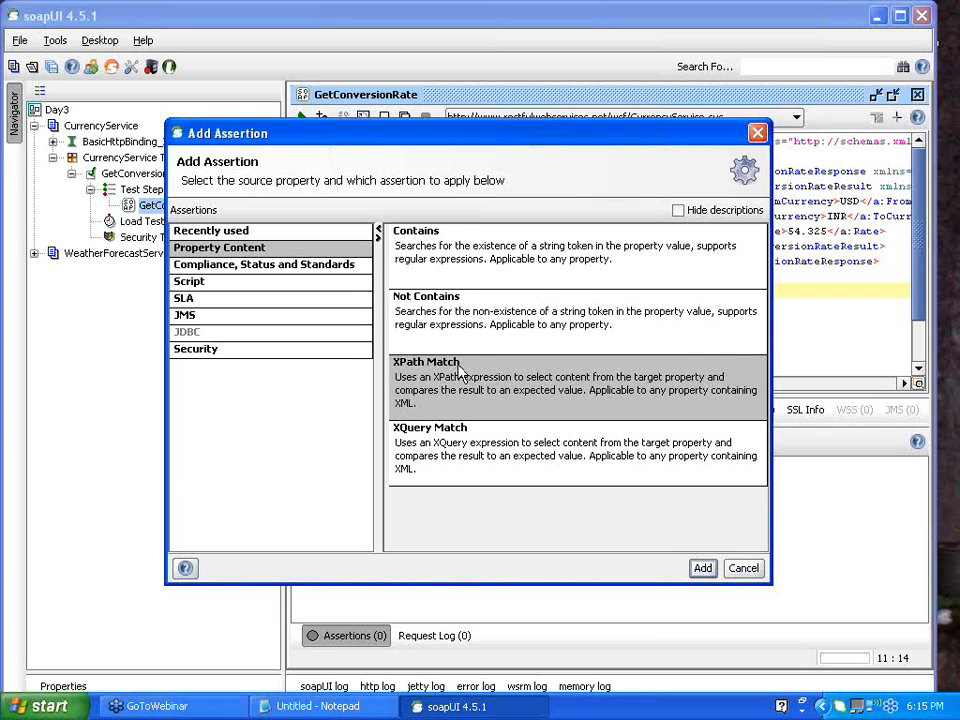
pyautogui.click(704, 570)
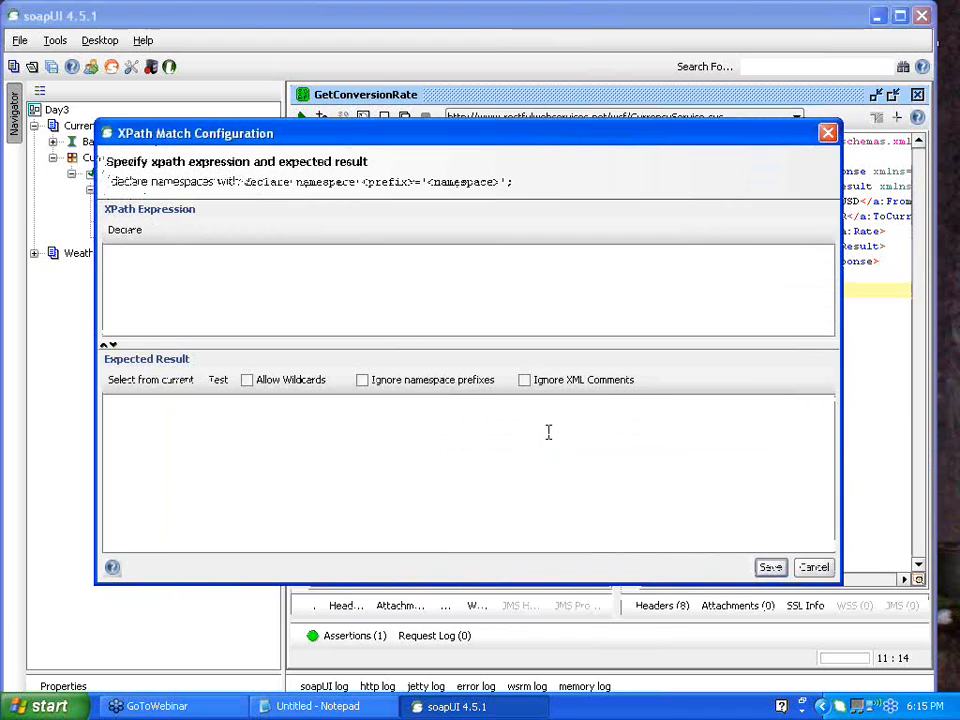
# Step: Paste the copied response as the XPath Match expected result, allow wildcards, and replace the Rate value with *
pyautogui.rightClick(549, 441)
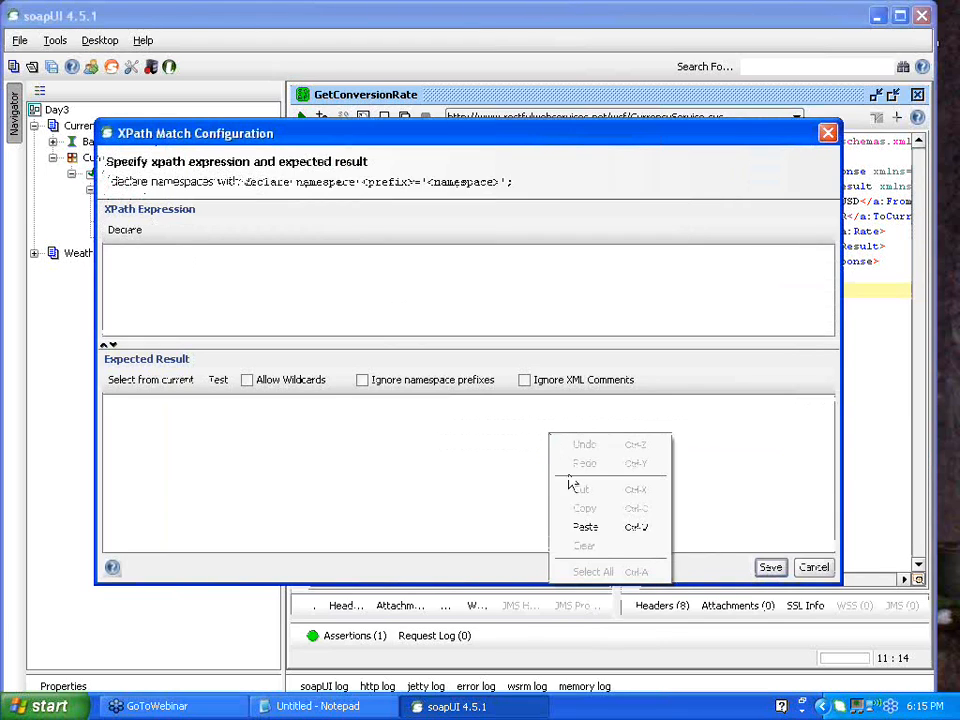
pyautogui.click(596, 530)
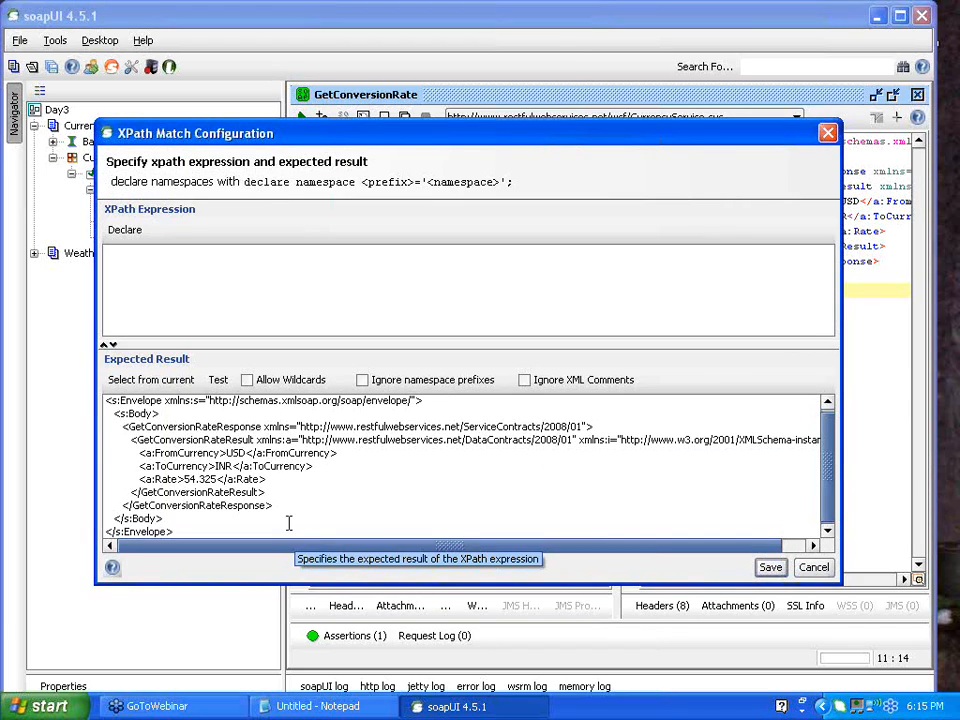
pyautogui.click(246, 381)
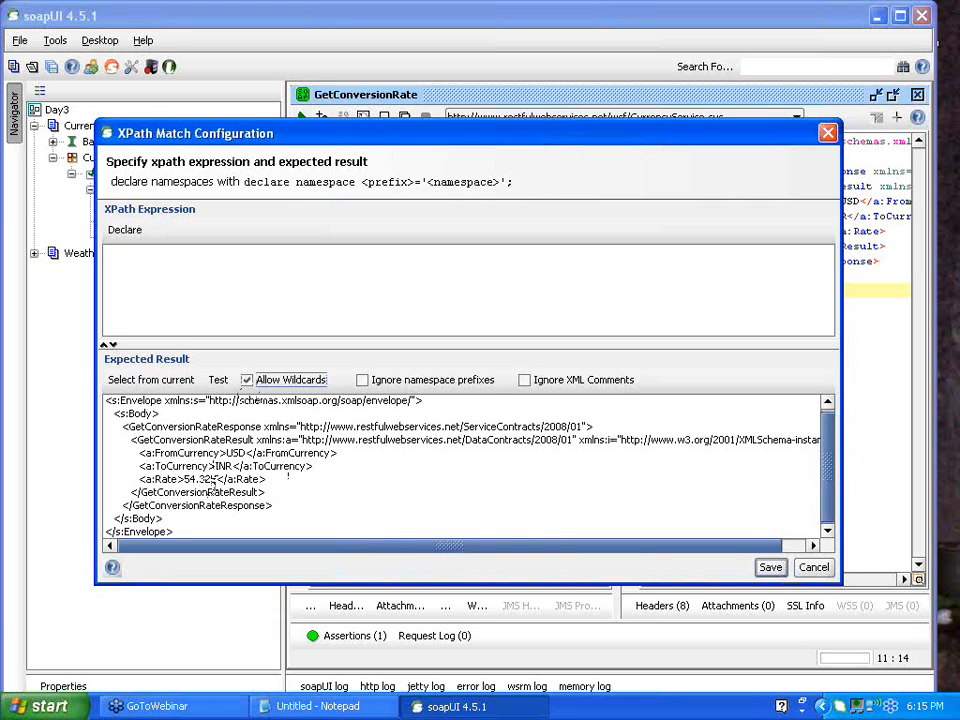
pyautogui.moveTo(216, 481); pyautogui.dragTo(185, 480)
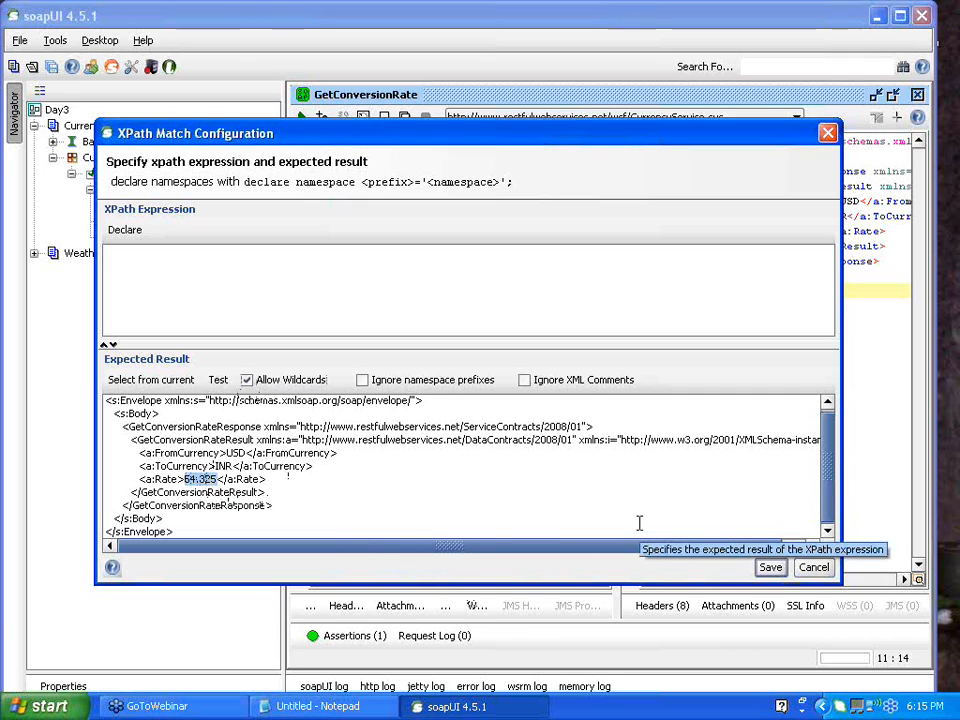
pyautogui.write('*')
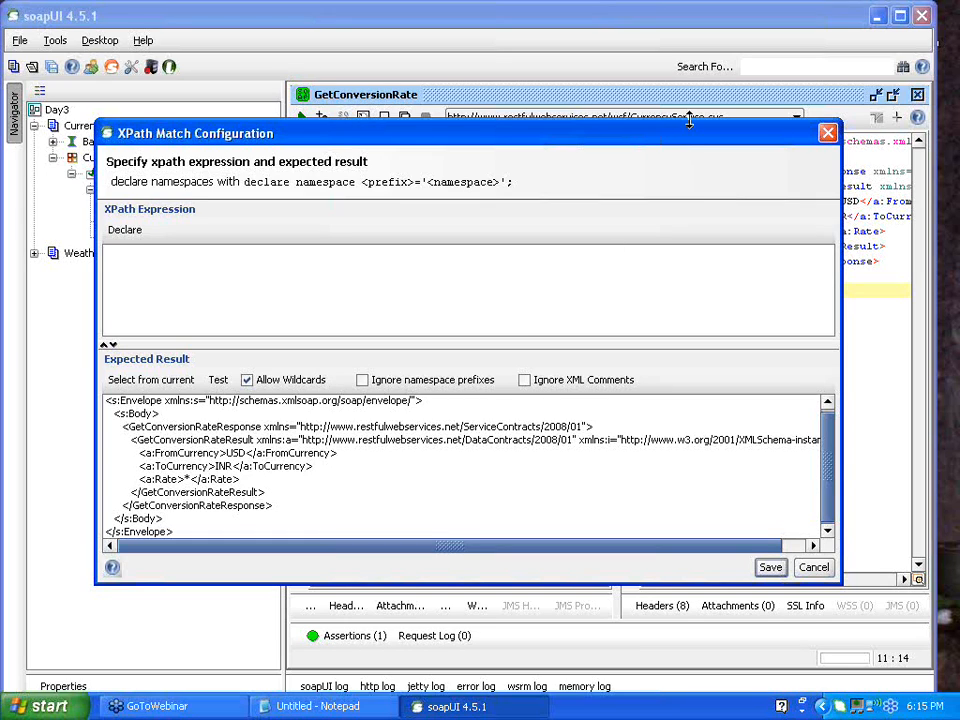
# Step: Close the XPath Match configuration without saving and widen the response pane of the GetConversionRate request
pyautogui.moveTo(690, 140); pyautogui.dragTo(802, 331)
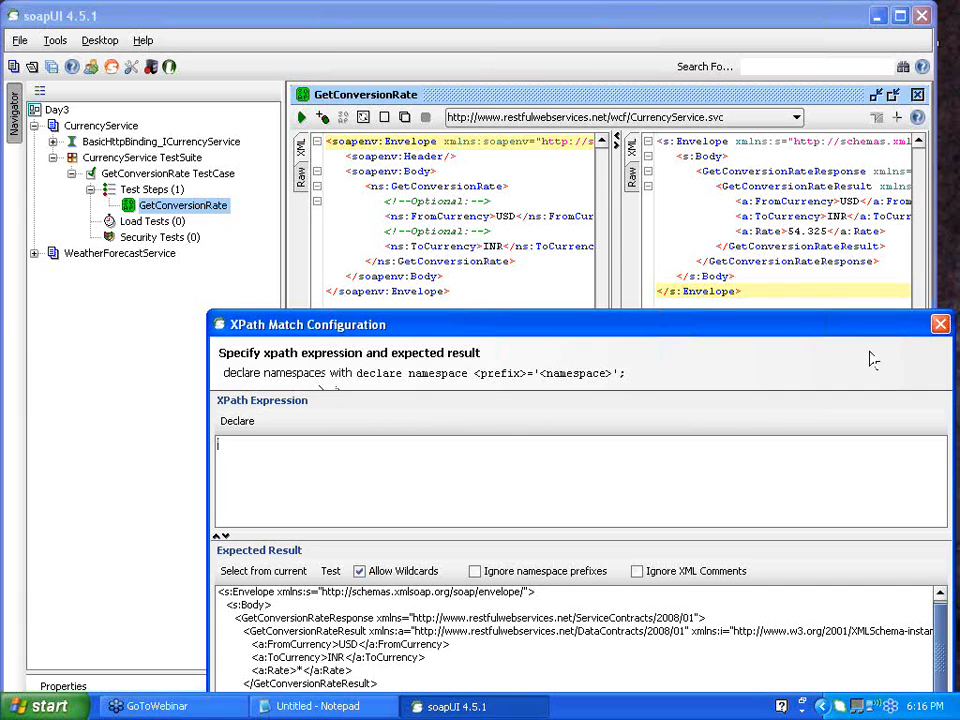
pyautogui.moveTo(860, 333); pyautogui.dragTo(685, 218)
pyautogui.click(765, 210)
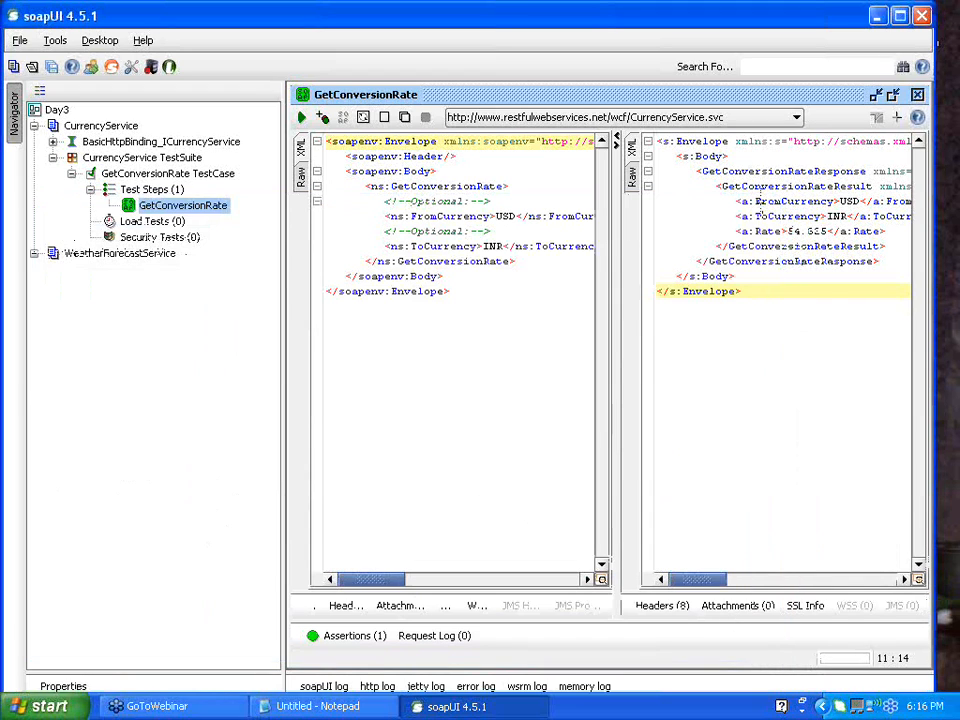
pyautogui.moveTo(616, 296); pyautogui.dragTo(454, 296)
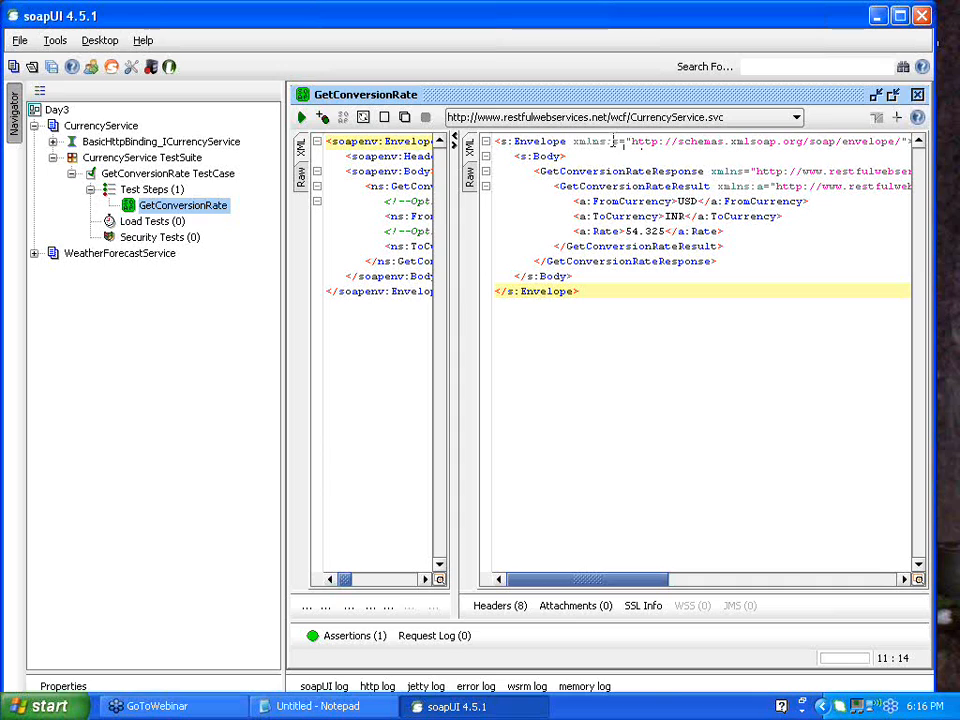
# Step: Examine the xmlns declarations with the s and a prefixes on the Envelope and GetConversionRateResult elements of the response
pyautogui.moveTo(575, 142); pyautogui.dragTo(900, 134)
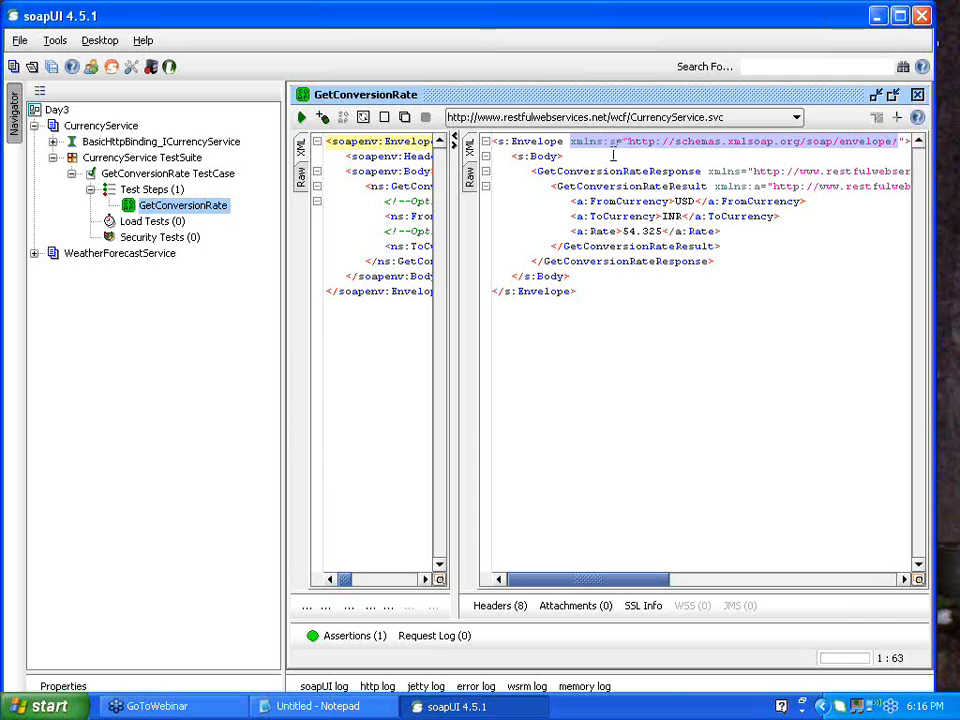
pyautogui.click(613, 154)
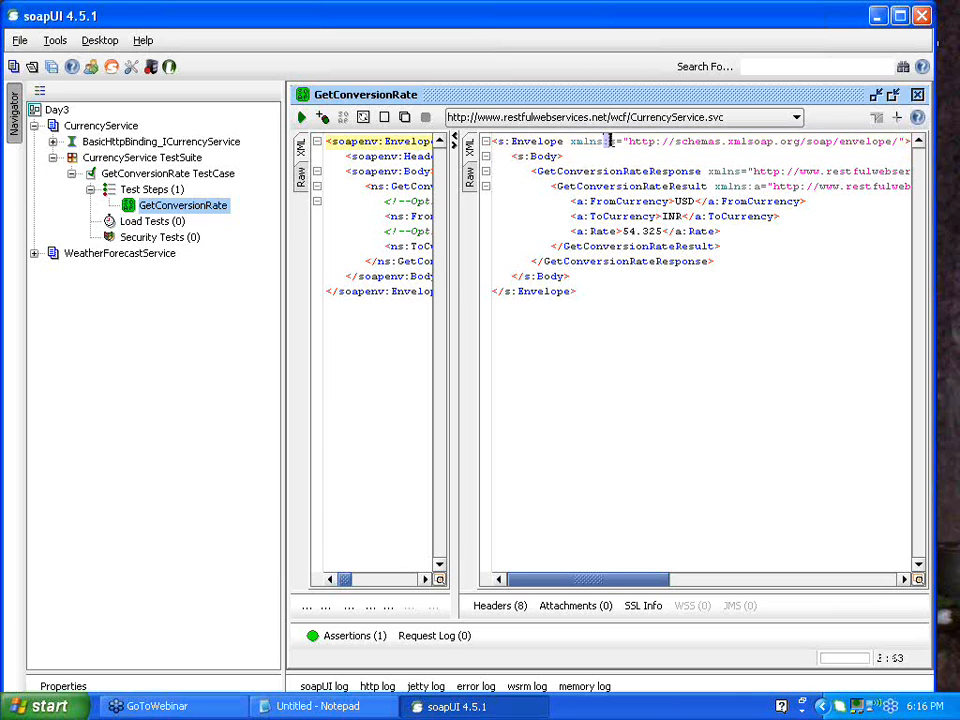
pyautogui.moveTo(603, 141); pyautogui.dragTo(616, 141)
pyautogui.moveTo(734, 186); pyautogui.dragTo(757, 188)
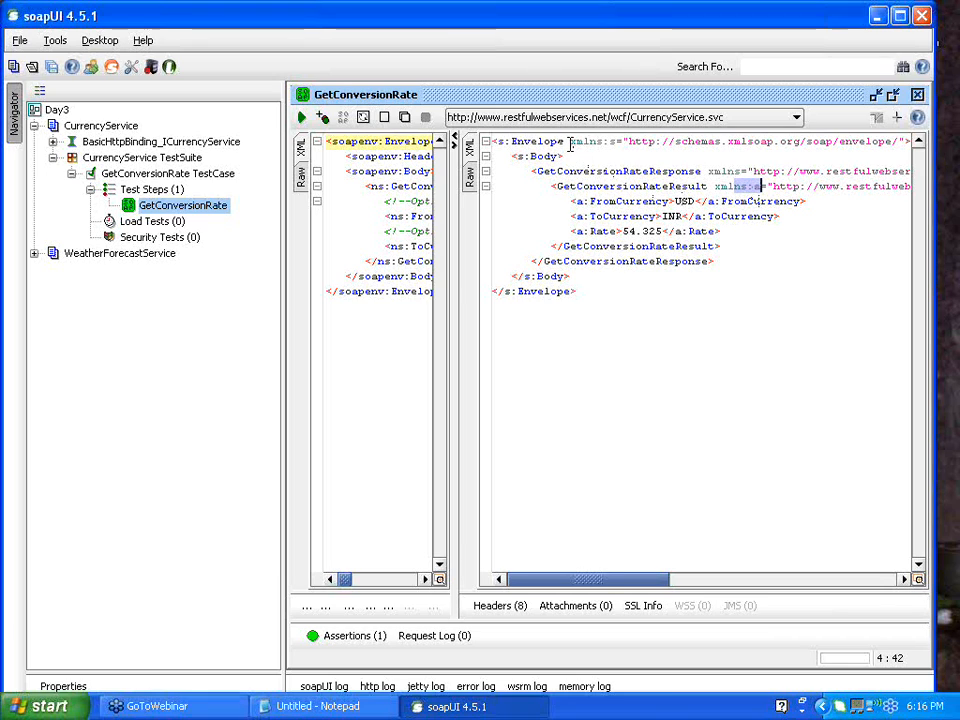
pyautogui.moveTo(570, 145); pyautogui.dragTo(597, 145)
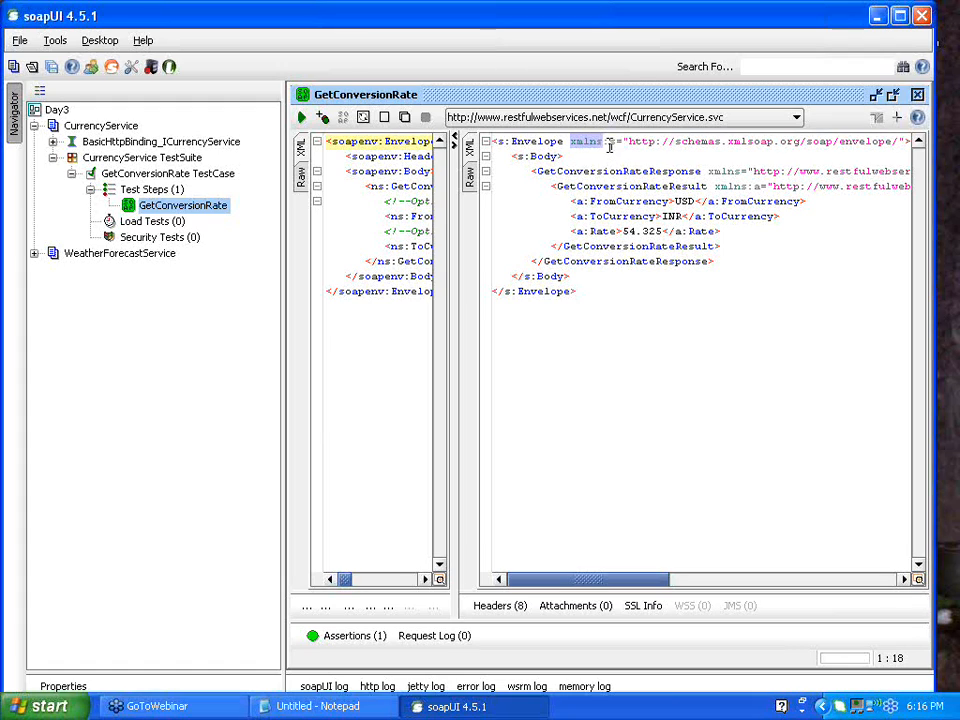
pyautogui.click(605, 143)
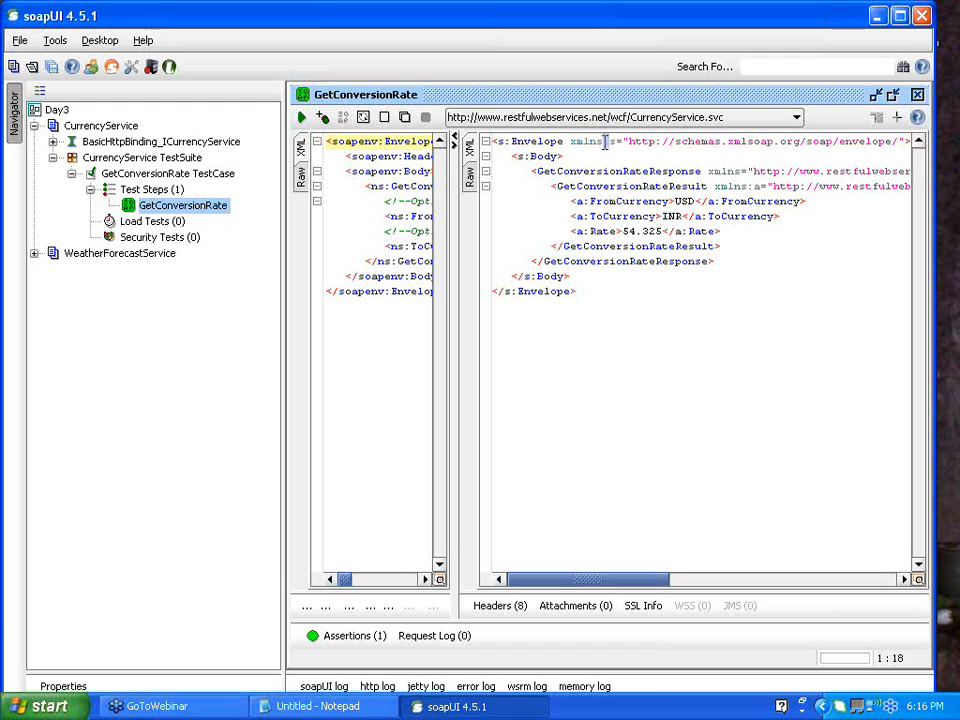
pyautogui.moveTo(605, 143); pyautogui.dragTo(616, 142)
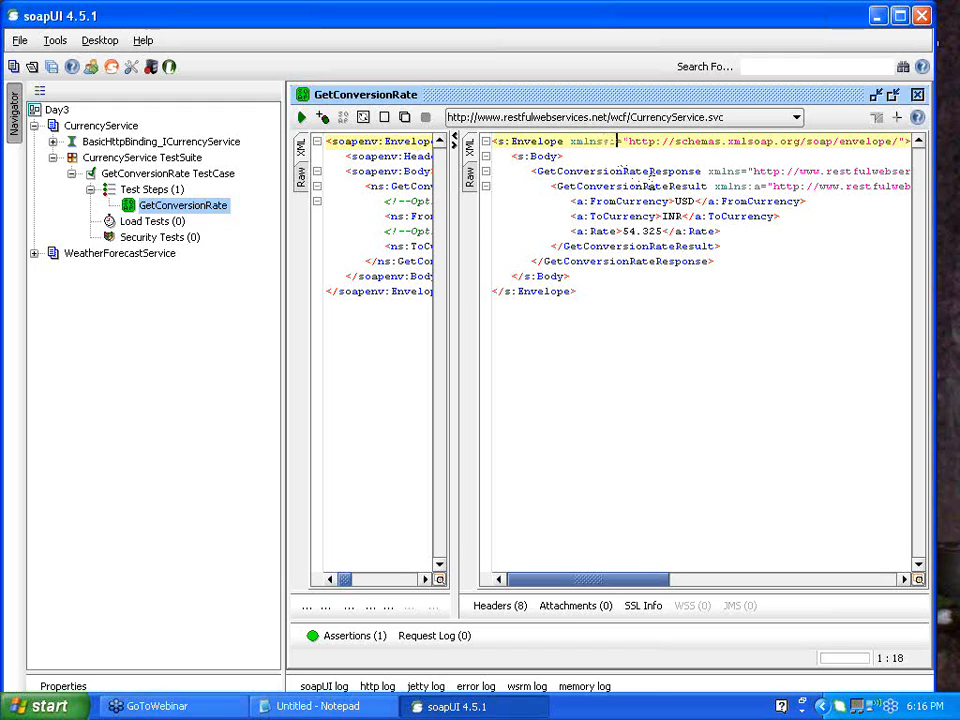
pyautogui.click(640, 186)
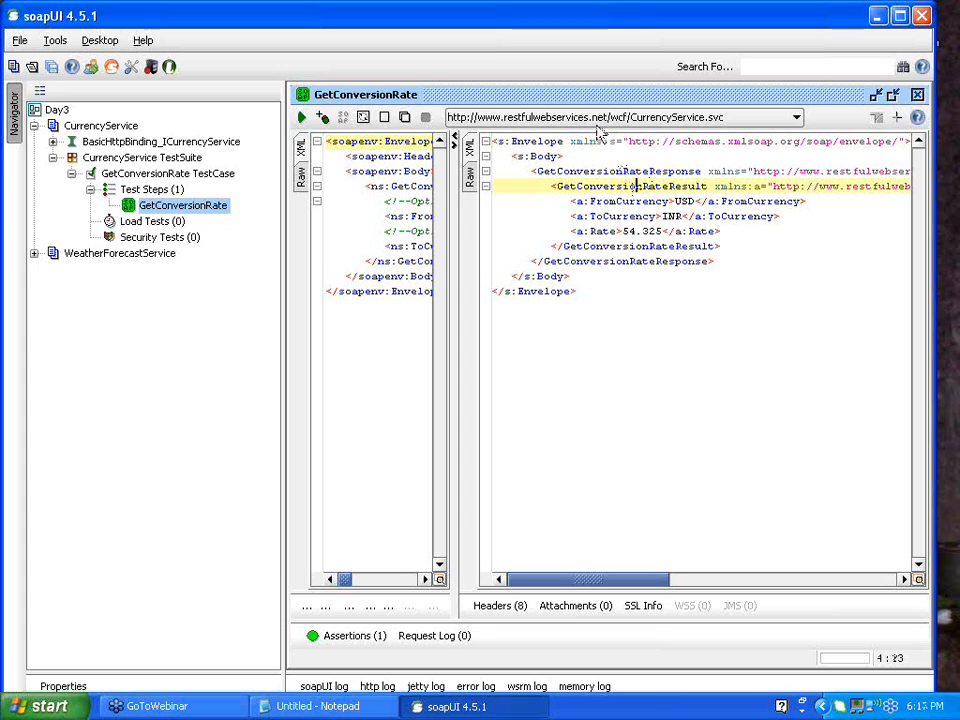
# Step: Compare the Envelope, GetConversionRateResponse and GetConversionRateResult namespace declarations with the prefix used on the Rate element
pyautogui.moveTo(570, 141); pyautogui.dragTo(616, 141)
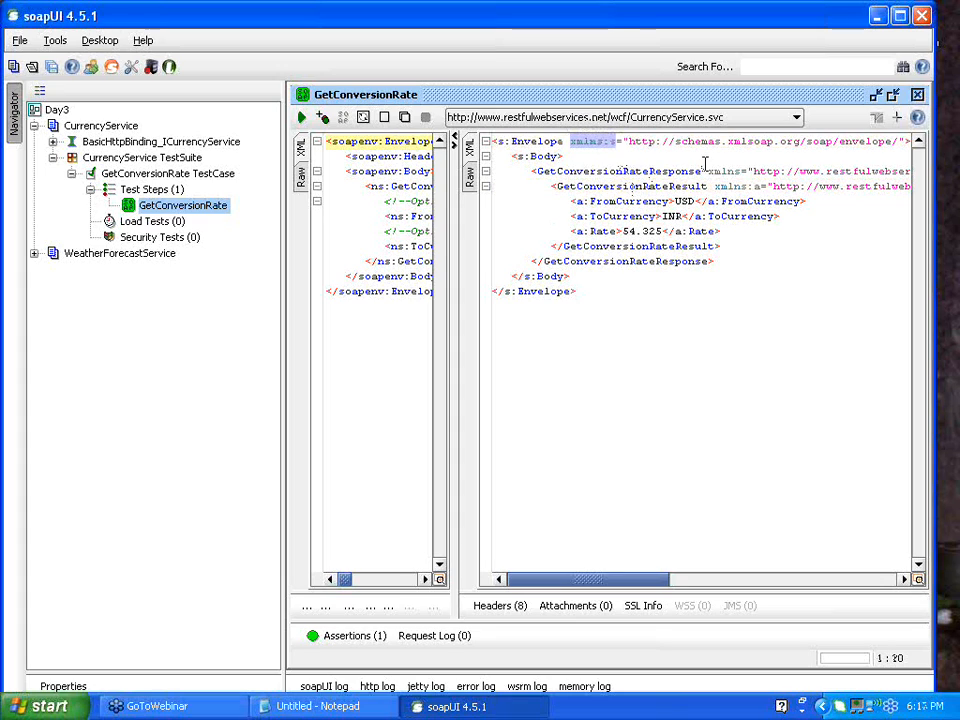
pyautogui.moveTo(708, 171); pyautogui.dragTo(756, 172)
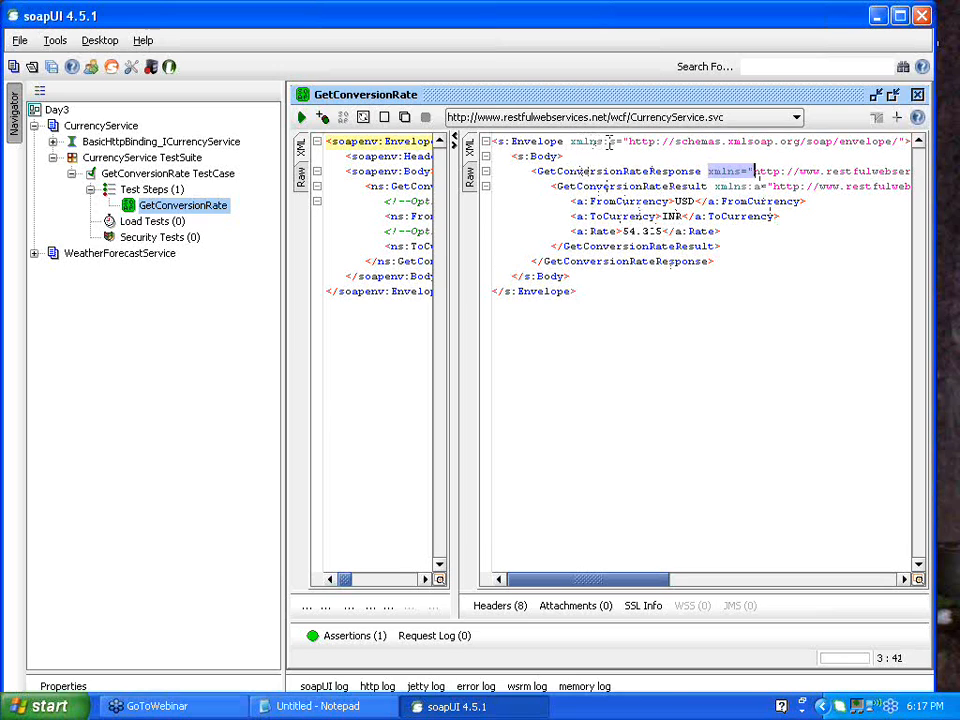
pyautogui.moveTo(610, 141); pyautogui.dragTo(624, 141)
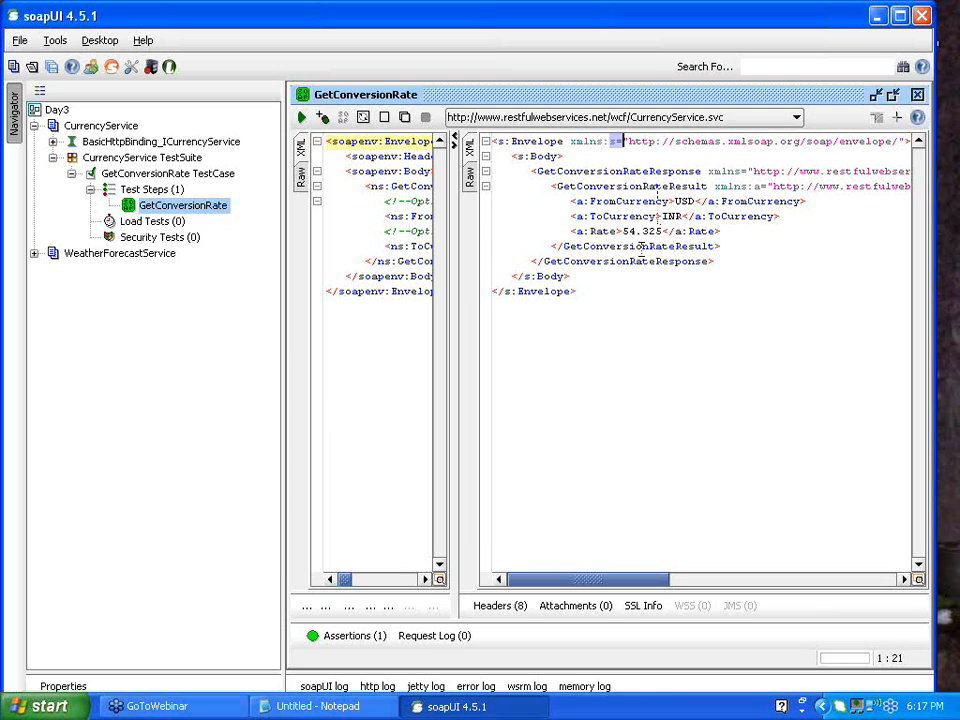
pyautogui.moveTo(623, 231); pyautogui.dragTo(659, 231)
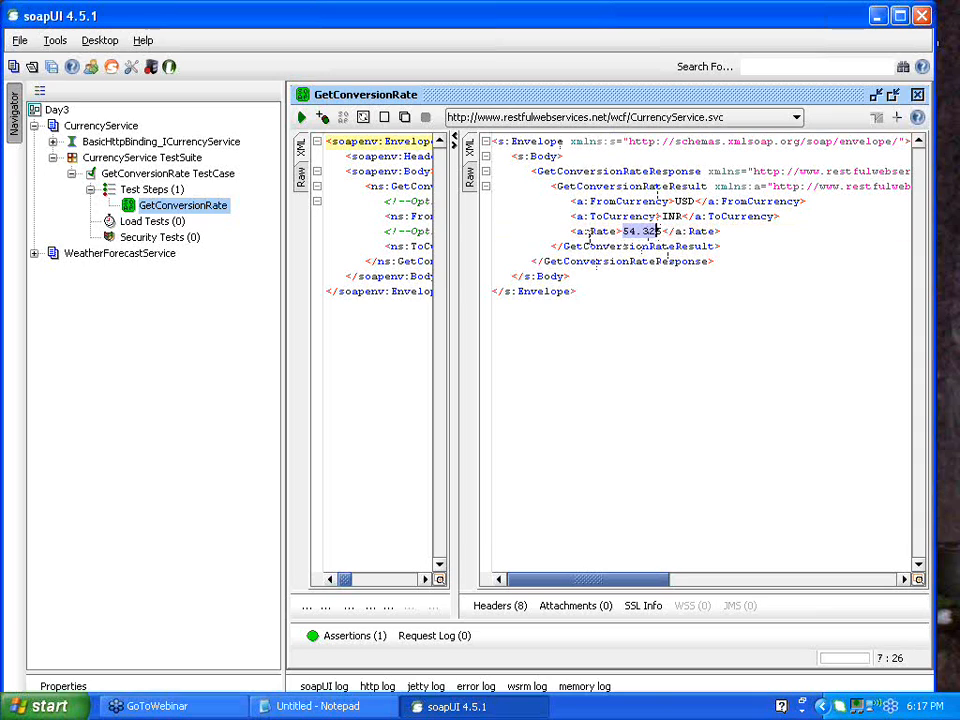
pyautogui.click(755, 186)
pyautogui.moveTo(755, 186); pyautogui.dragTo(762, 187)
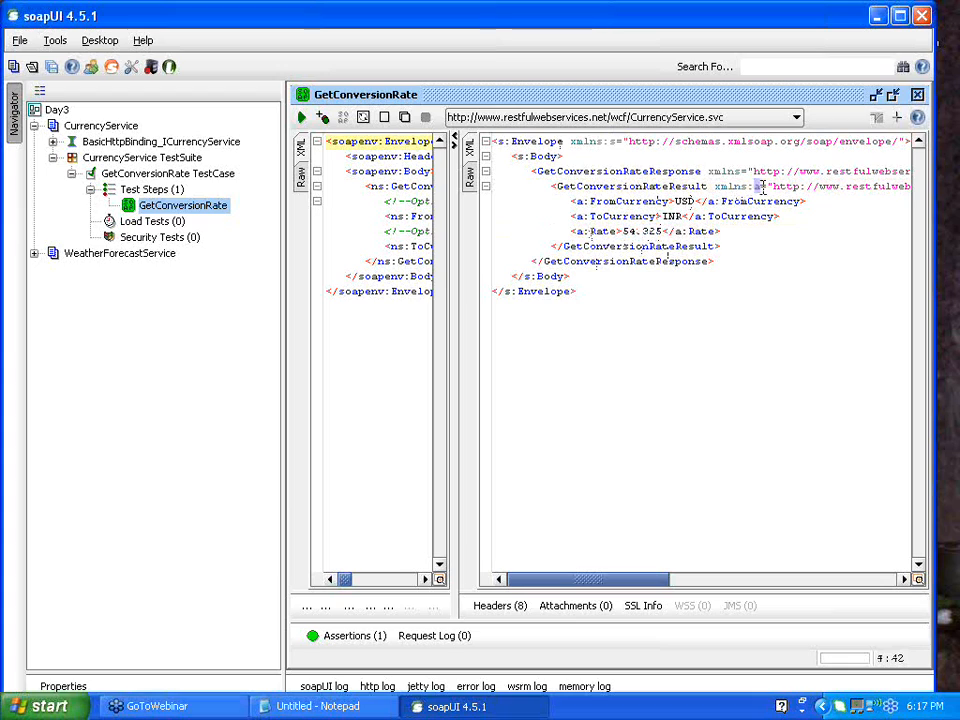
pyautogui.doubleClick(616, 141)
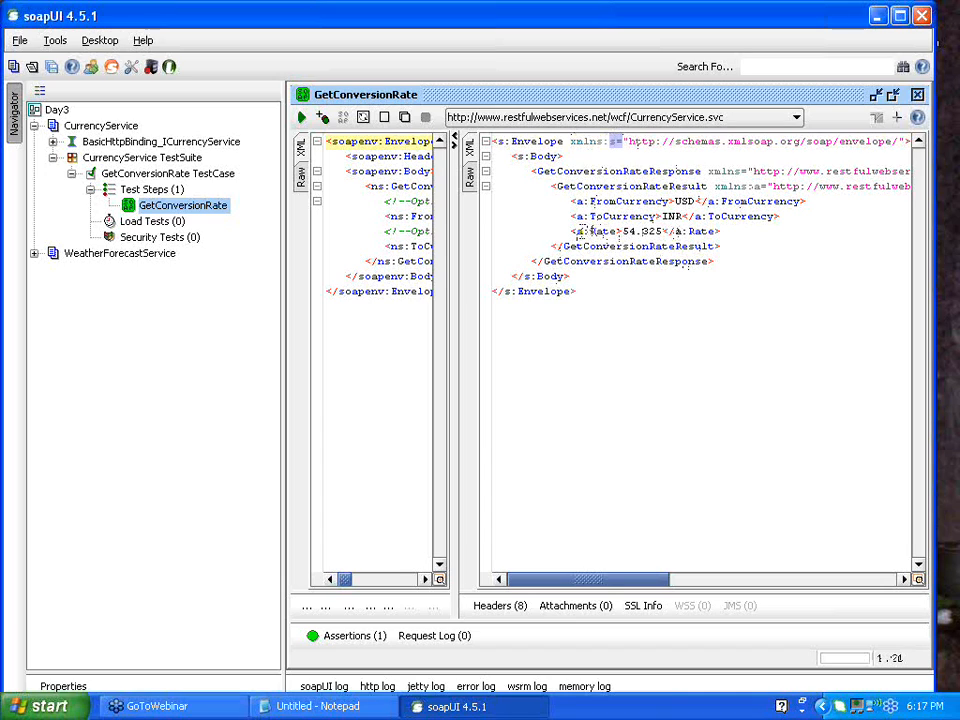
pyautogui.click(578, 232)
pyautogui.press('Left')
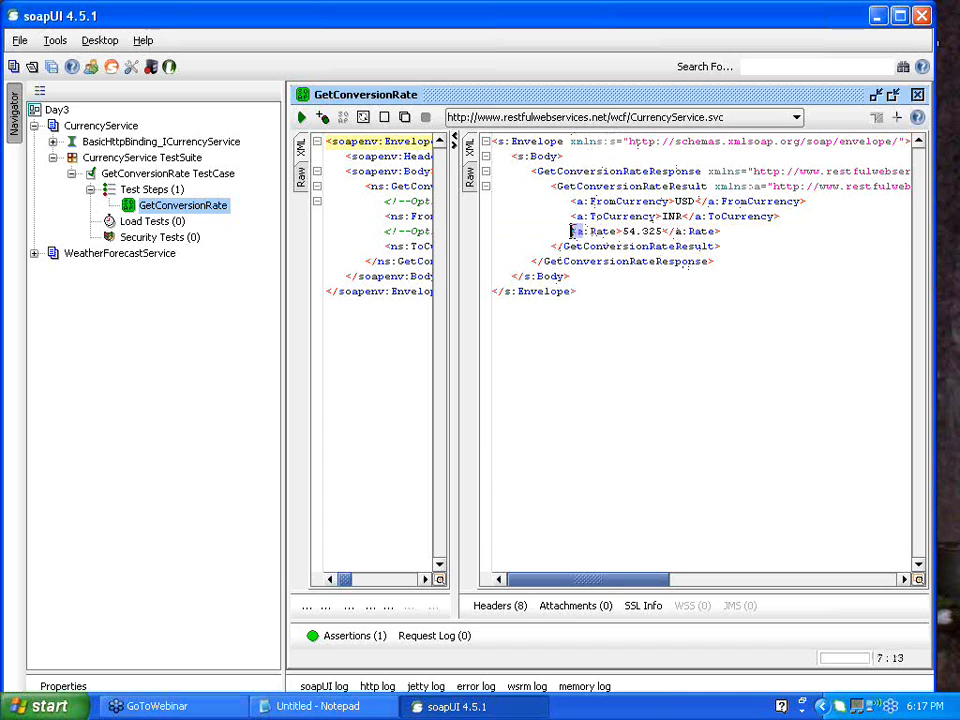
# Step: Match the a prefix on the Rate element with its xmlns declaration, and examine the s prefix on Body and the Envelope's xmlns attribute
pyautogui.click(753, 186)
pyautogui.press('Right')
pyautogui.hotkey('shift', 'Right')
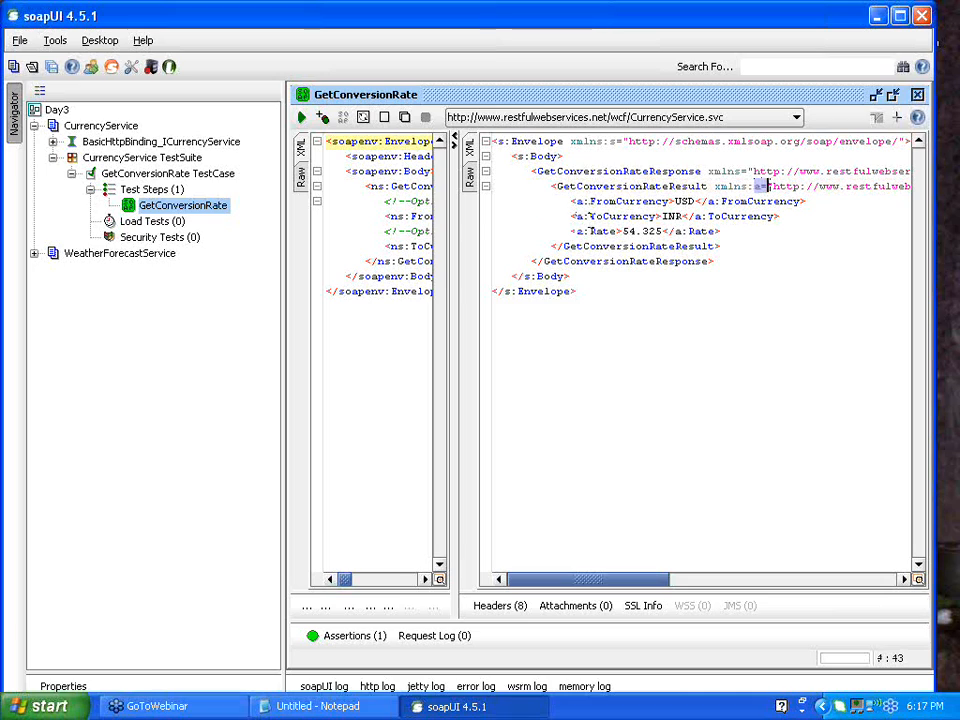
pyautogui.click(578, 232)
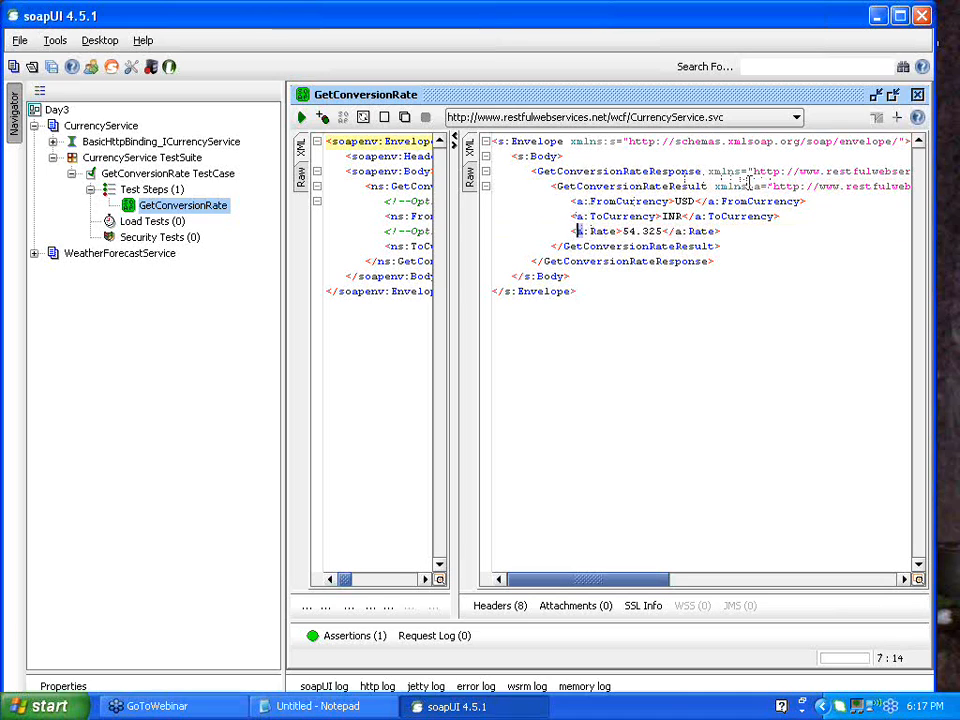
pyautogui.click(753, 186)
pyautogui.hotkey('shift', 'Left')
pyautogui.click(524, 157)
pyautogui.click(519, 158)
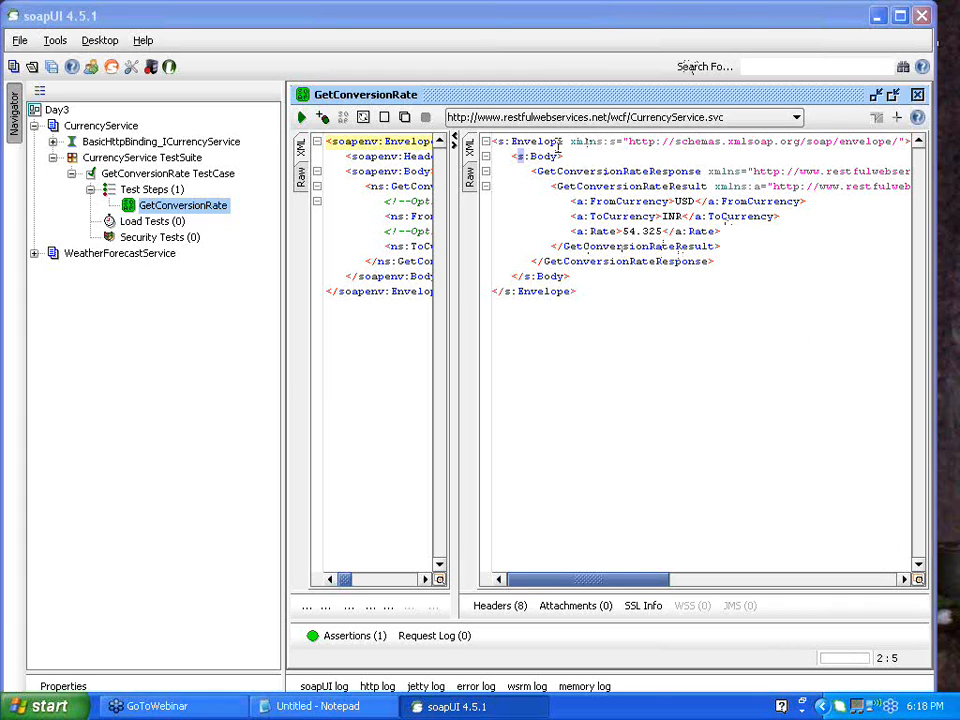
pyautogui.click(597, 171)
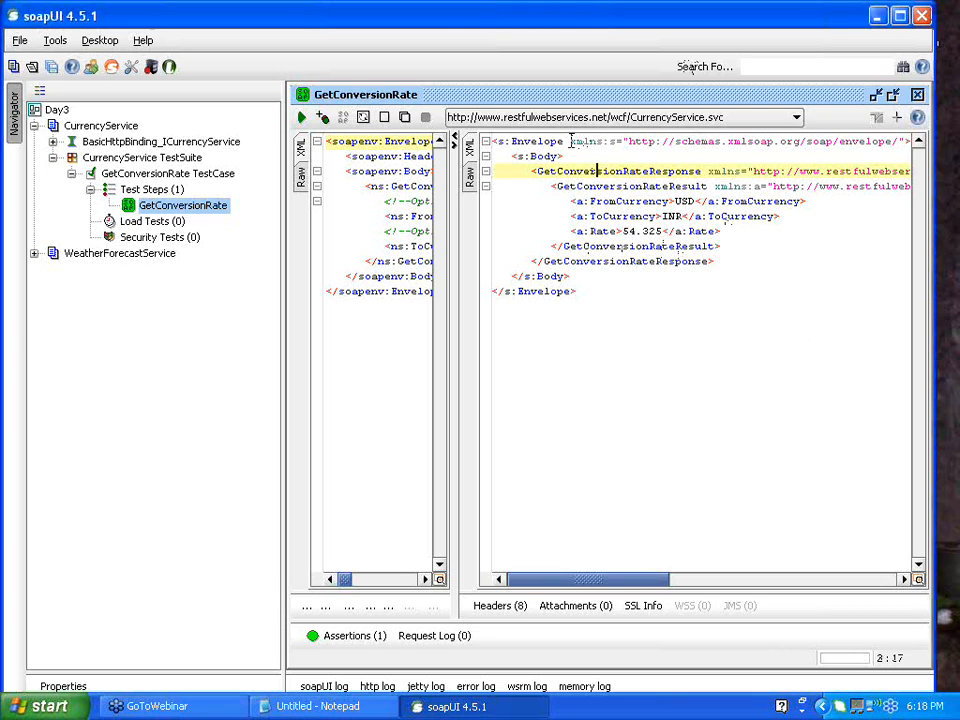
pyautogui.moveTo(572, 141); pyautogui.dragTo(604, 141)
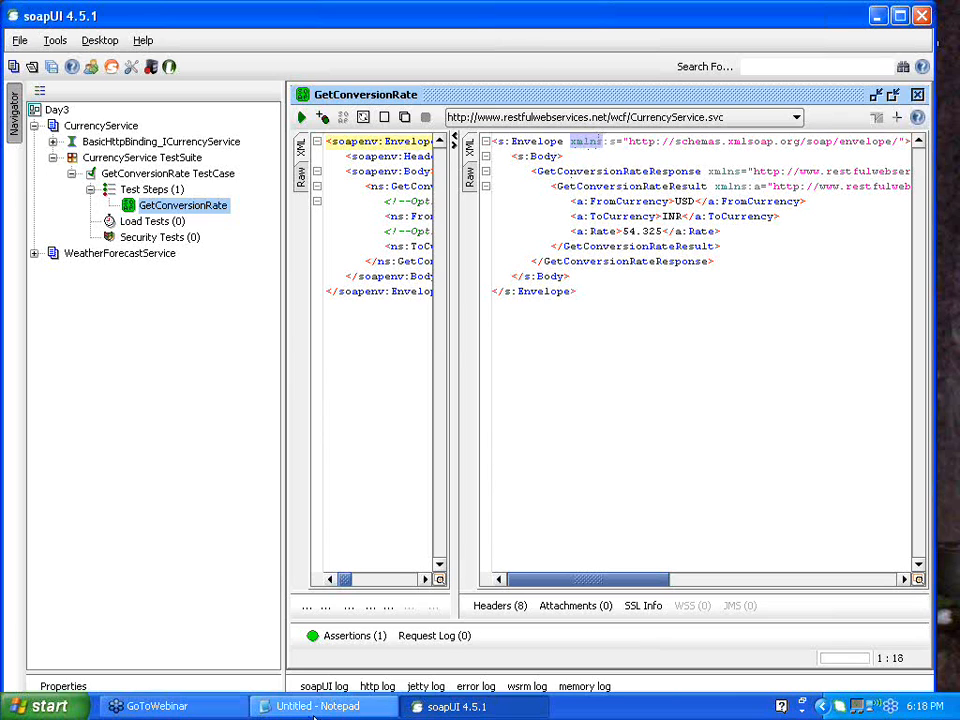
# Step: Switch to the open Notepad notes and add the line "Xml name space - xmlns" below the content line
pyautogui.click(318, 706)
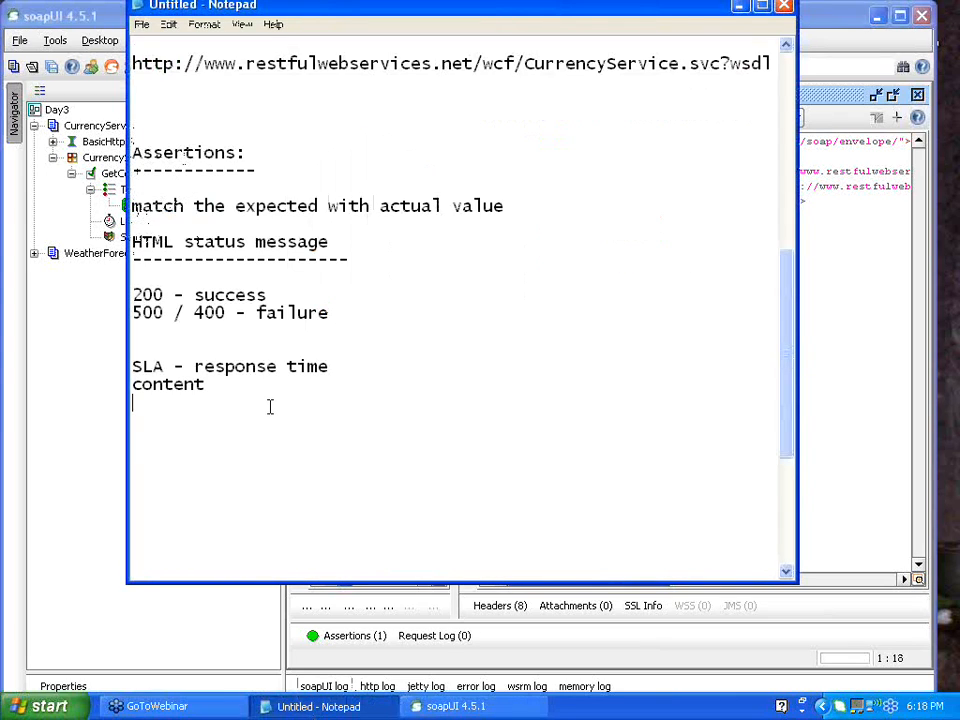
pyautogui.press('Return')
pyautogui.press('Return')
pyautogui.write('Xml')
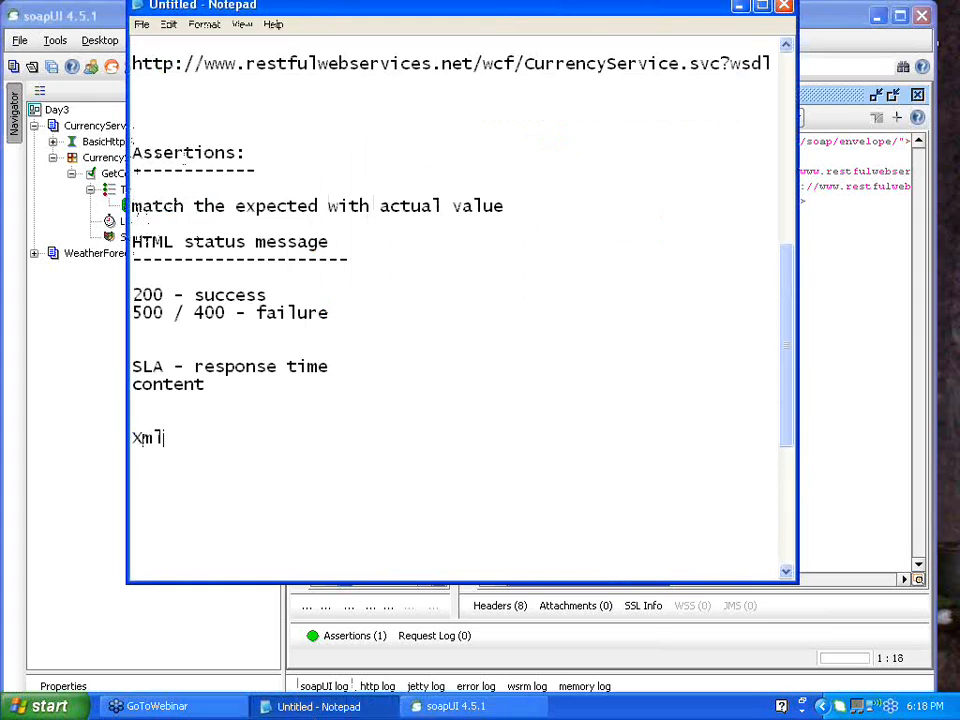
pyautogui.write(' name ')
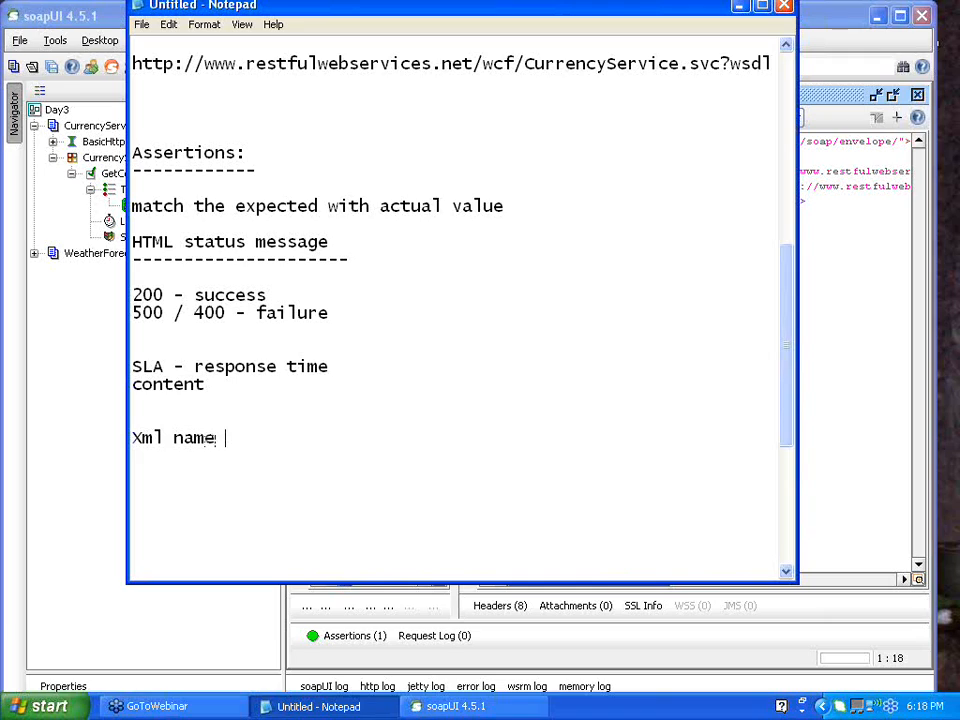
pyautogui.write('space - xmlns')
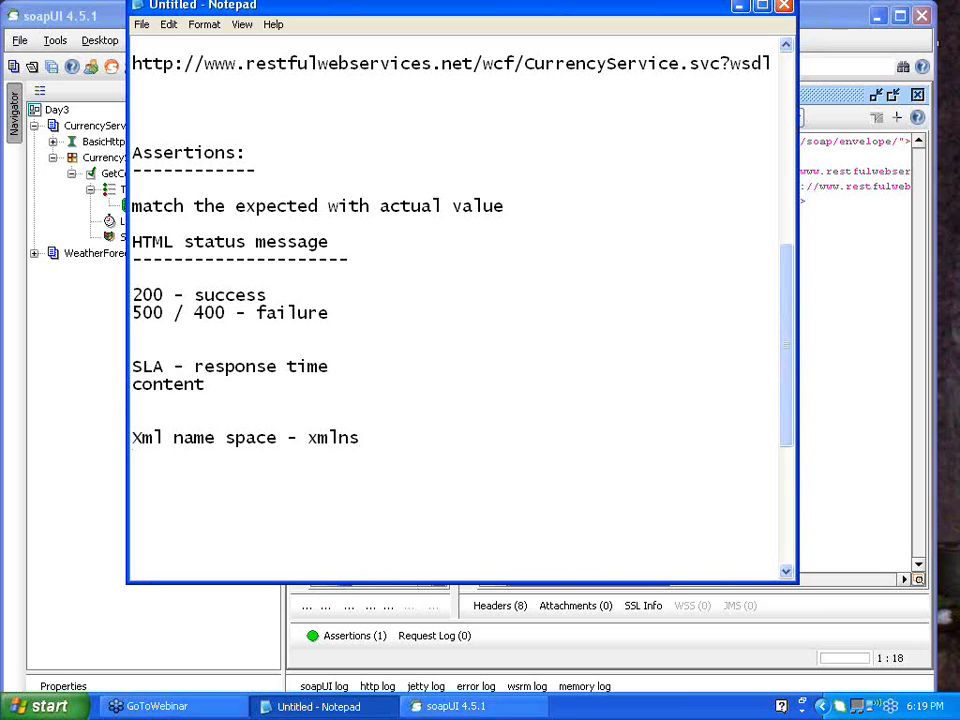
# Step: Add the note "multiple name spaces can be there inside a soap msg" below the Xml name space line
pyautogui.scroll(-2, 455, 300)
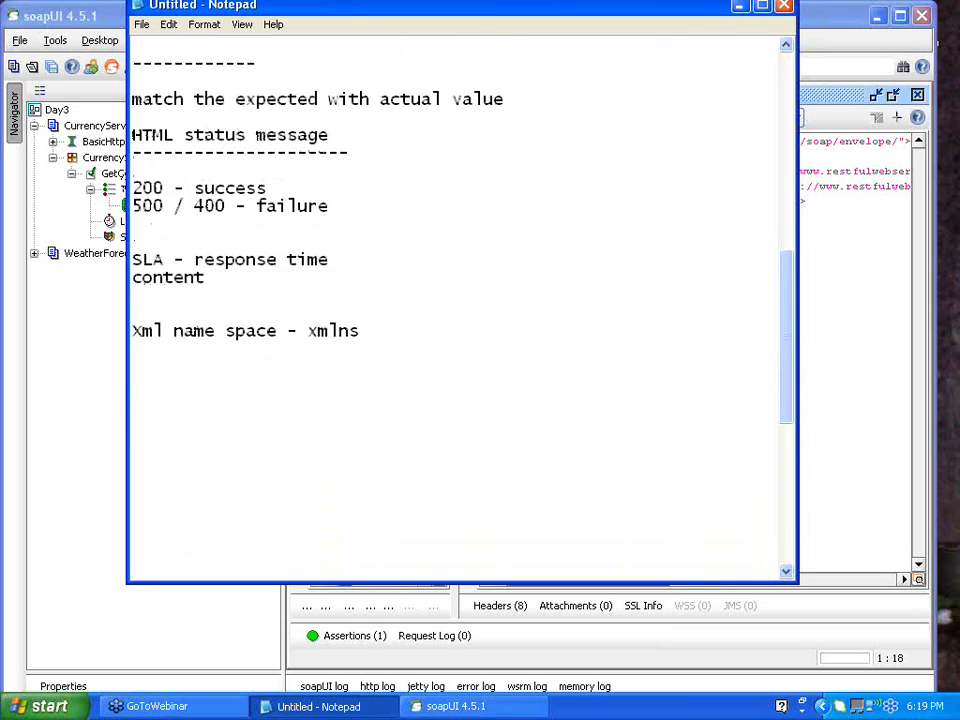
pyautogui.scroll(-2, 167, 268)
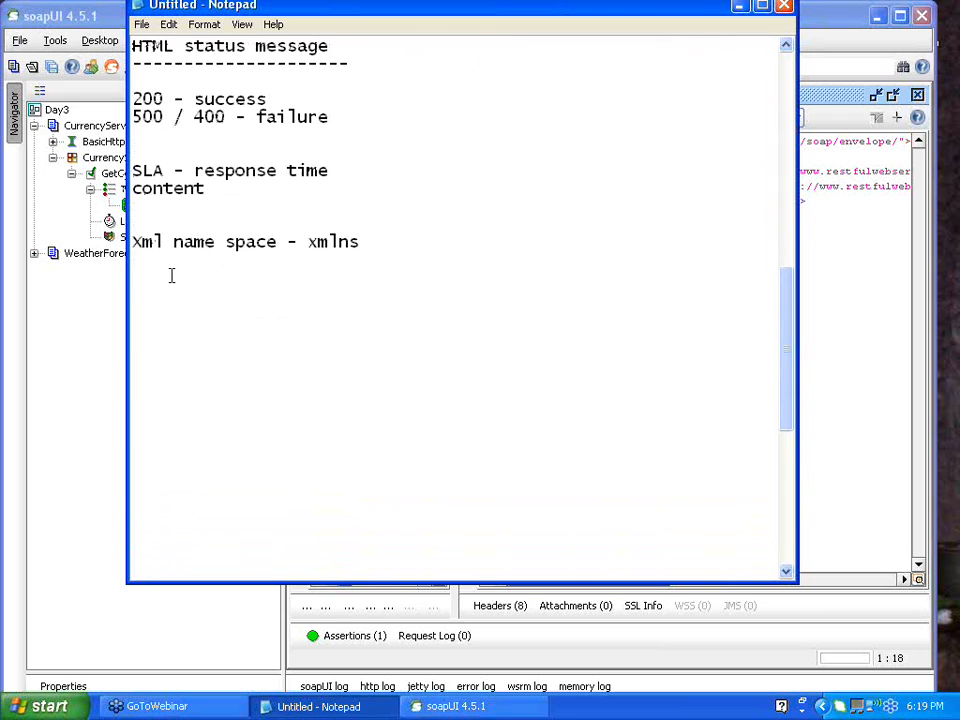
pyautogui.click(171, 276)
pyautogui.write('multiple name')
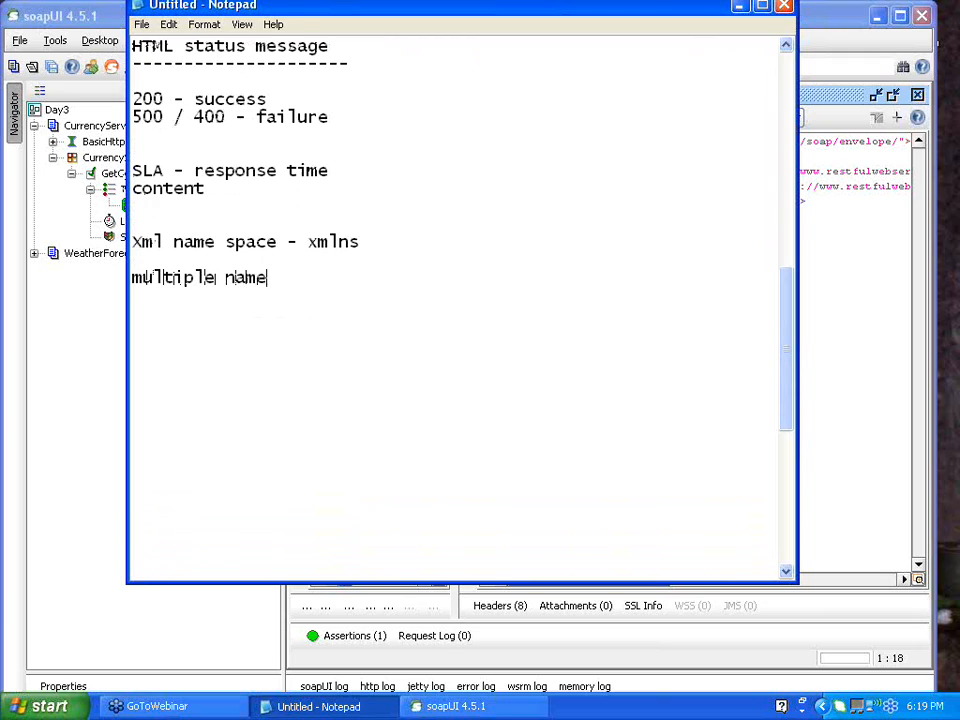
pyautogui.write(' sapace')
pyautogui.press('BackSpace')
pyautogui.press('BackSpace')
pyautogui.press('BackSpace')
pyautogui.press('BackSpace')
pyautogui.press('BackSpace')
pyautogui.write('paces ')
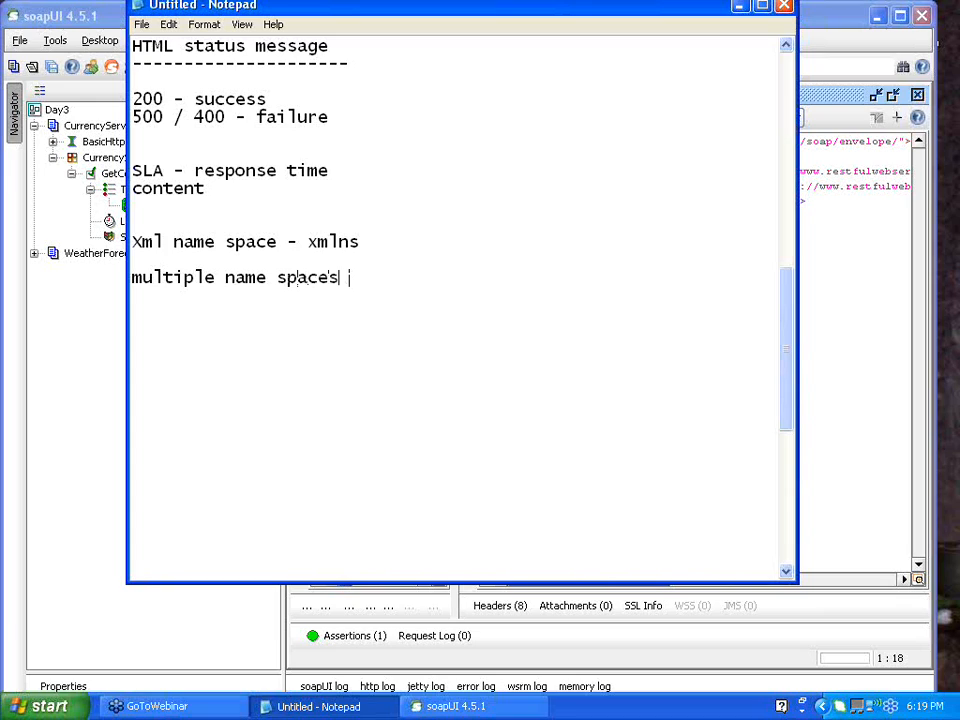
pyautogui.write('can be there ')
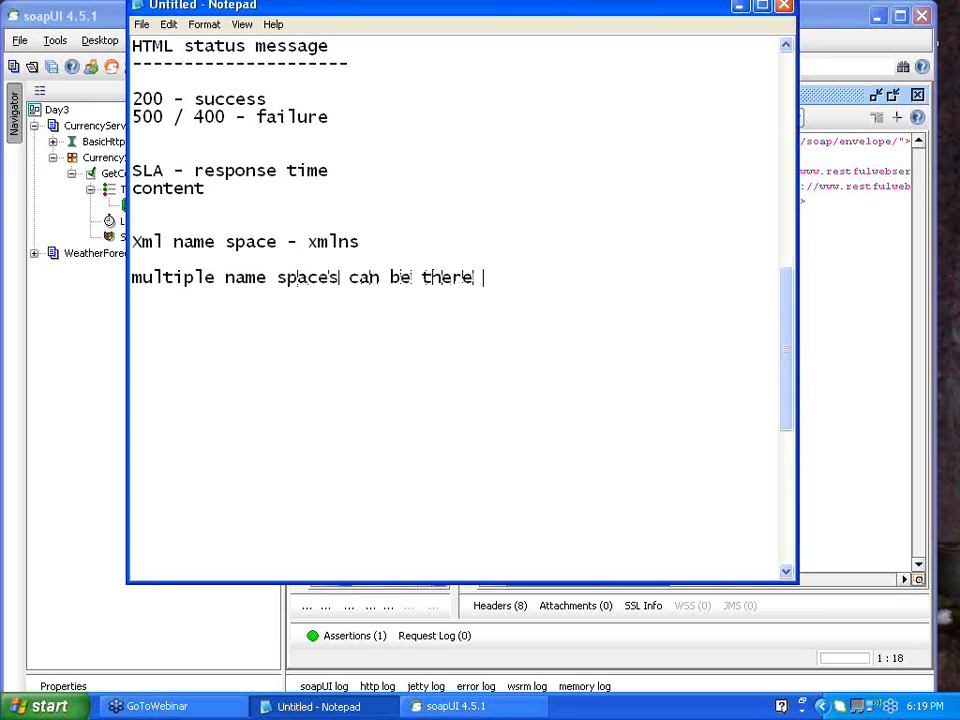
pyautogui.write('inside a soap')
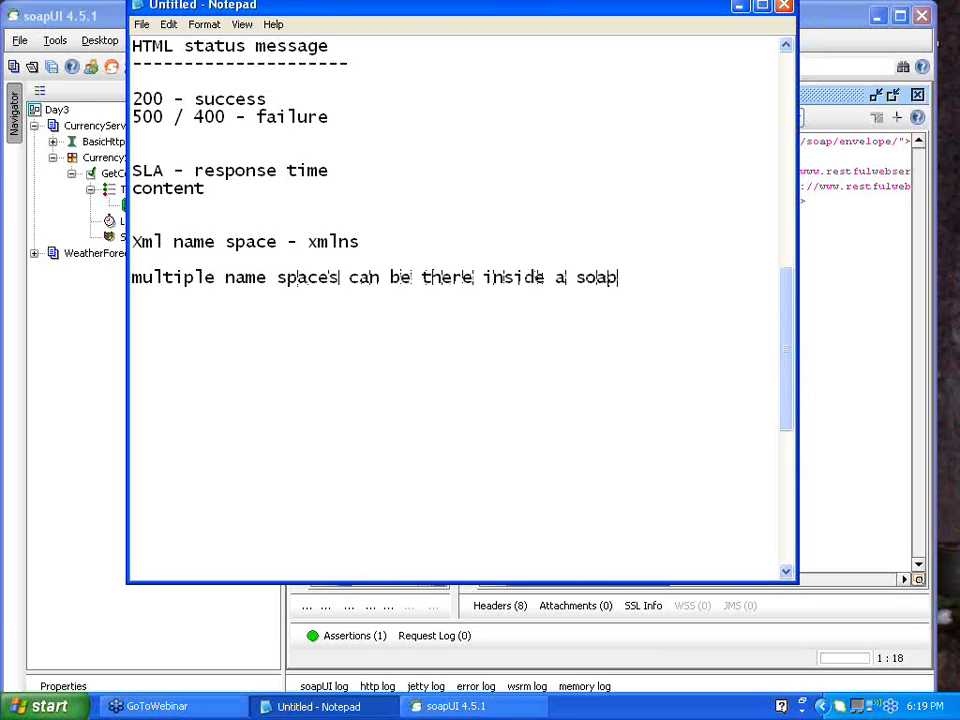
pyautogui.write(' msg')
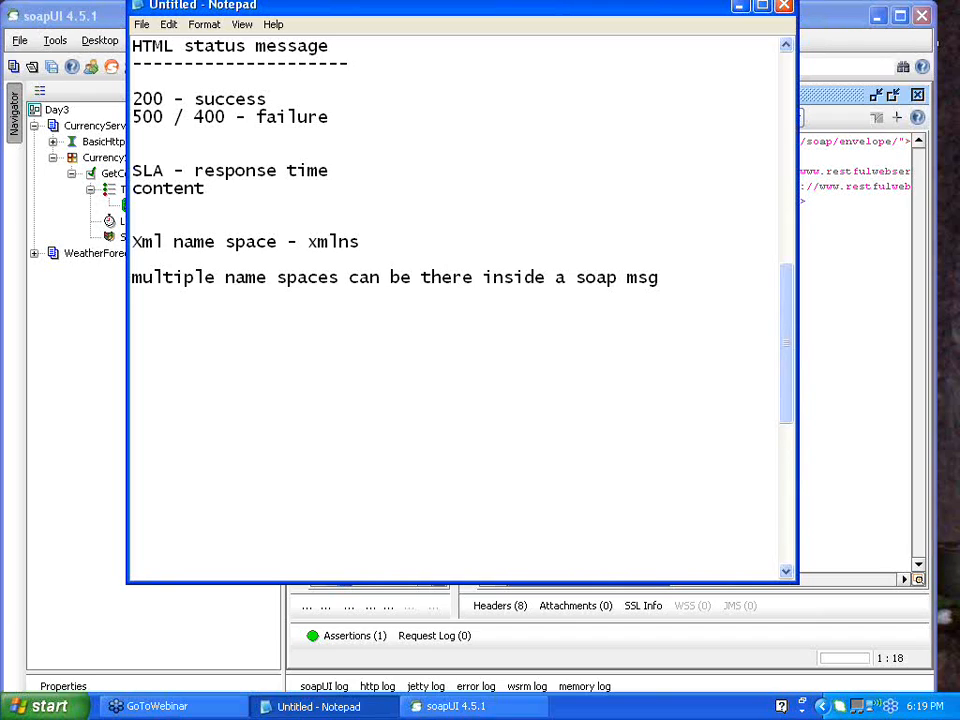
# Step: Add an xmlns:soap line without a space after the colon below the multiple name spaces note, and return to soapUI
pyautogui.press('Return')
pyautogui.press('Return')
pyautogui.write('xmlns')
pyautogui.press('BackSpace')
pyautogui.write('sopa')
pyautogui.press('BackSpace')
pyautogui.press('BackSpace')
pyautogui.write('ap,')
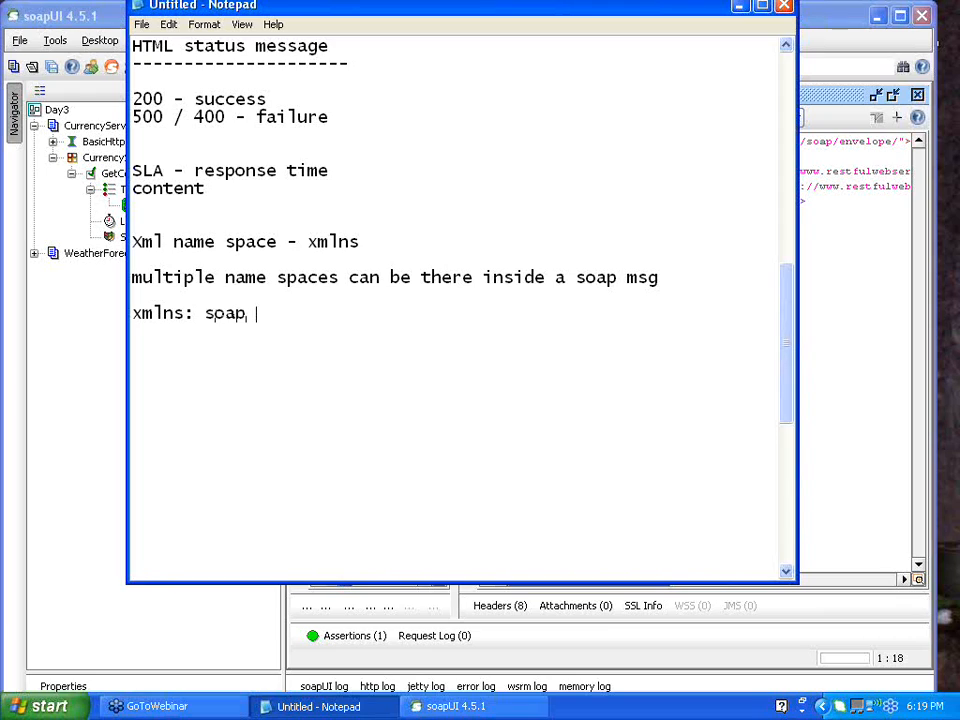
pyautogui.press('BackSpace')
pyautogui.press('BackSpace')
pyautogui.press('BackSpace')
pyautogui.click(198, 313)
pyautogui.press('Delete')
pyautogui.click(738, 10)
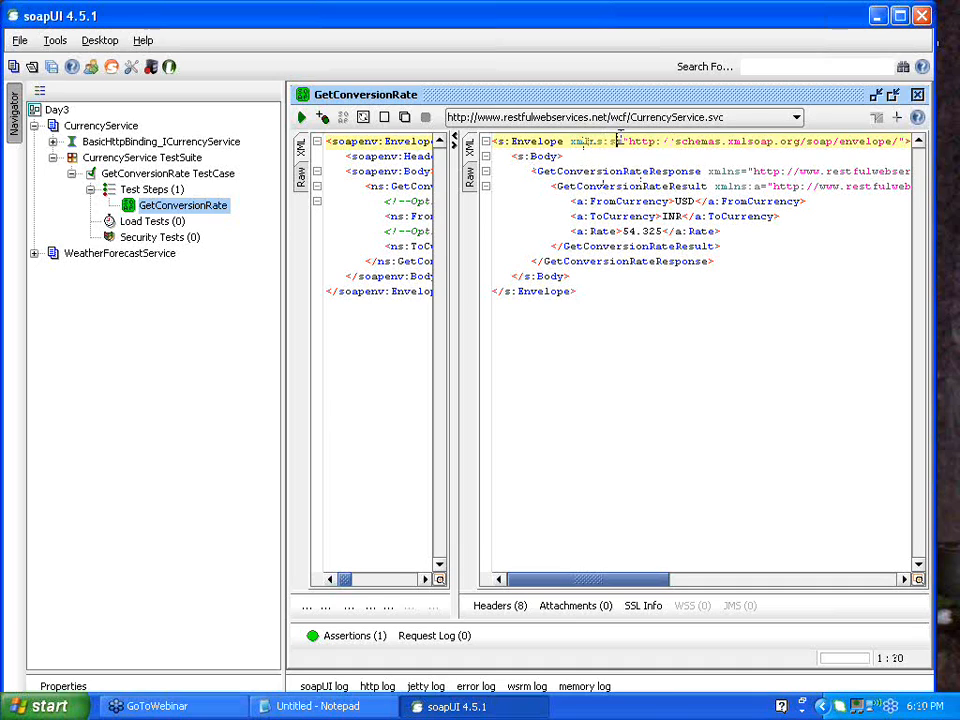
# Step: Examine which response elements use the s prefix declared on Envelope and which use the a prefix declared on GetConversionRateResult
pyautogui.click(609, 141)
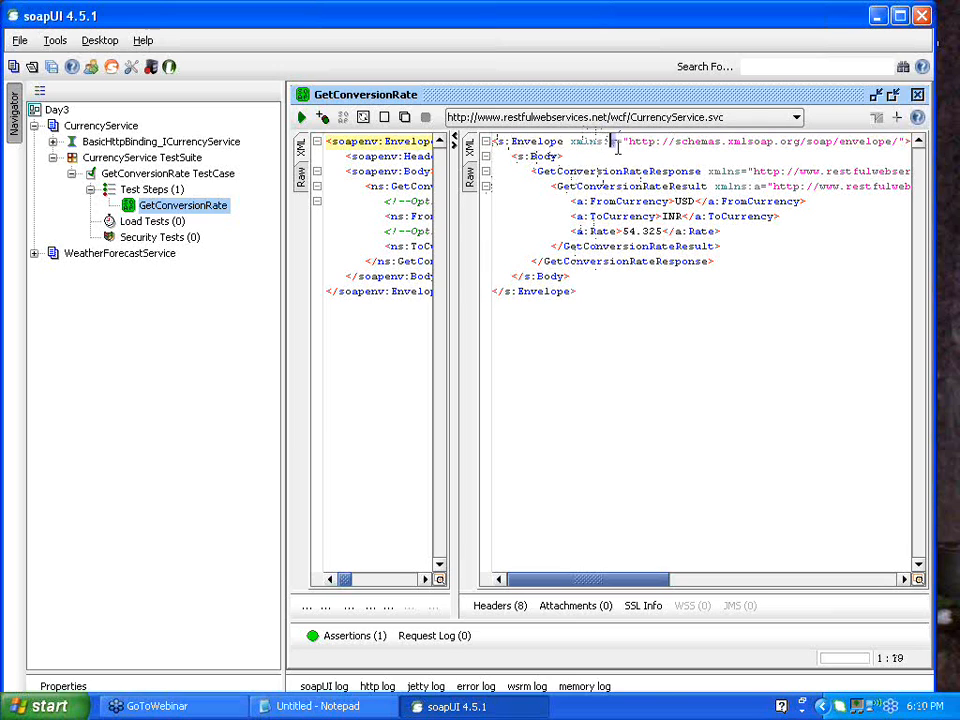
pyautogui.doubleClick(614, 141)
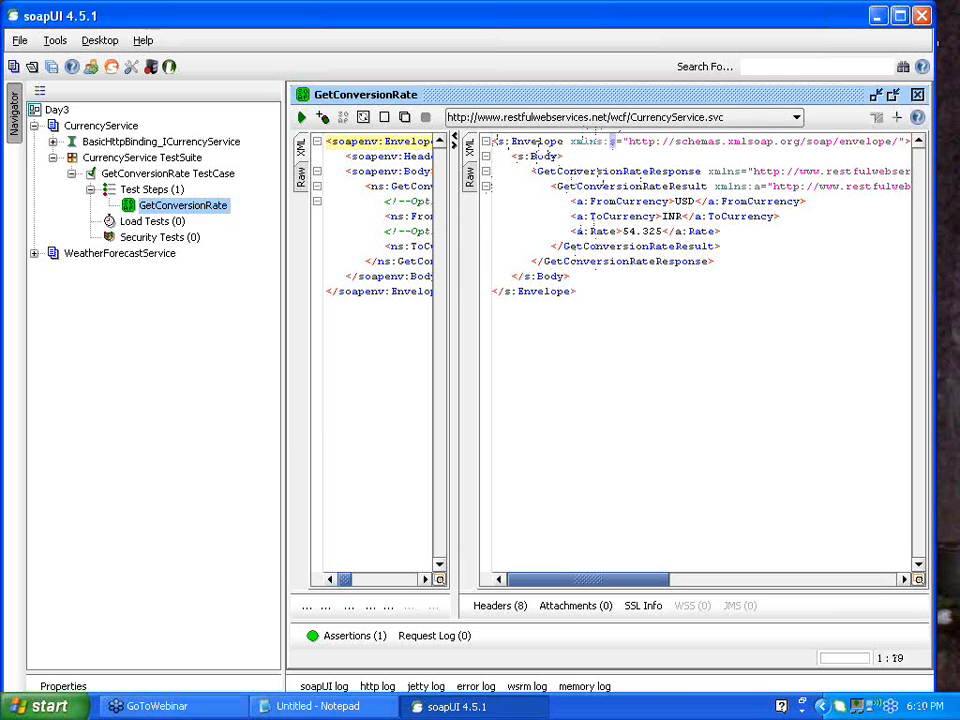
pyautogui.doubleClick(502, 142)
pyautogui.doubleClick(510, 291)
pyautogui.moveTo(513, 158); pyautogui.dragTo(622, 273)
pyautogui.click(647, 293)
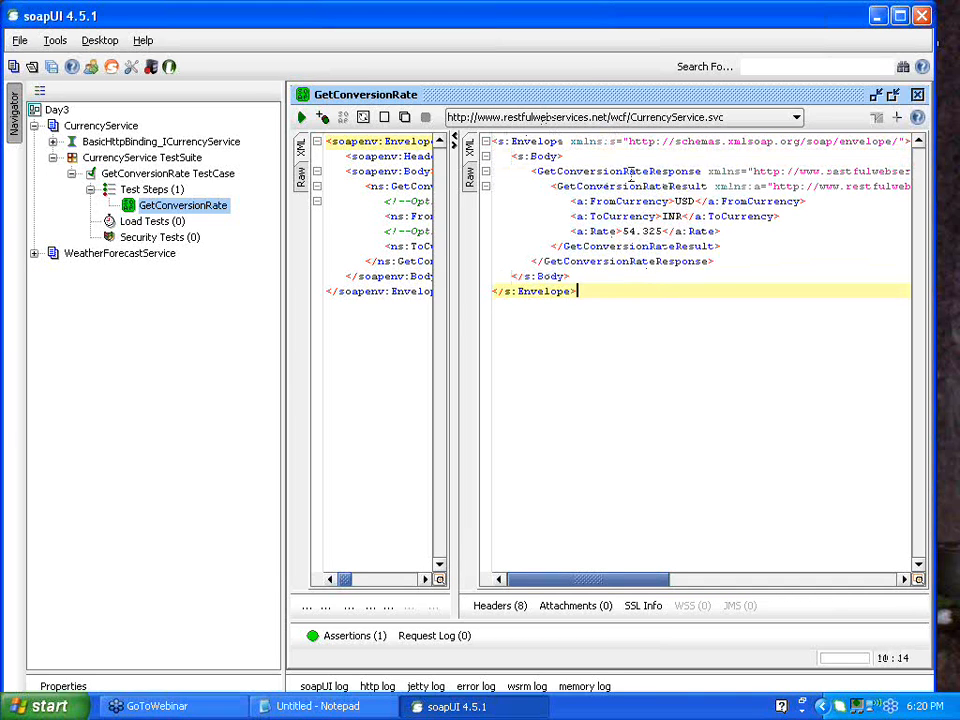
pyautogui.moveTo(714, 187); pyautogui.dragTo(761, 187)
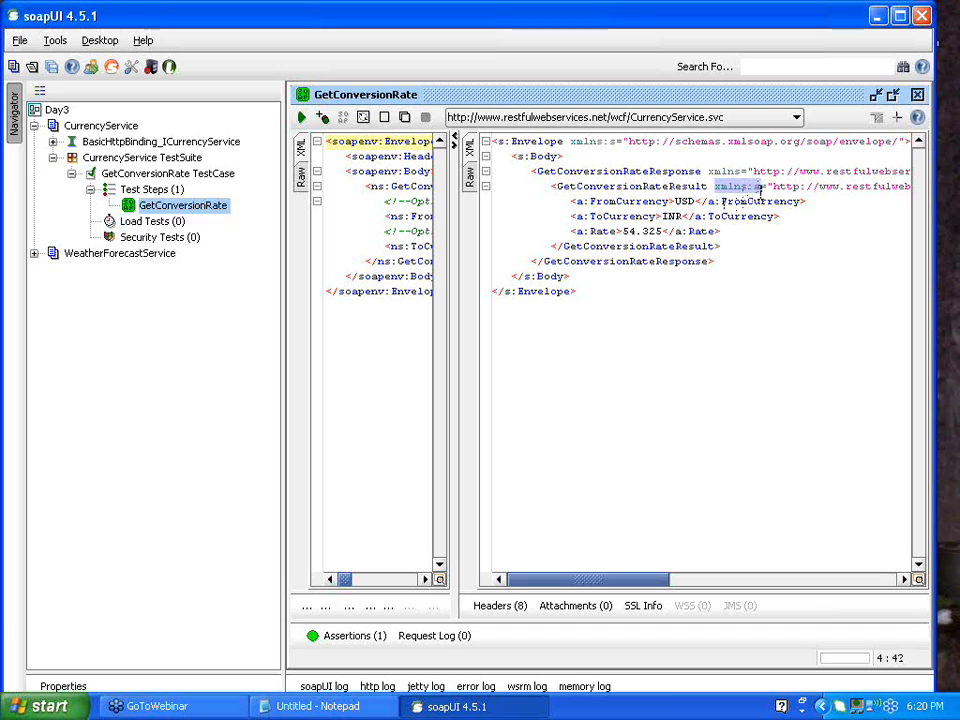
pyautogui.click(570, 201)
pyautogui.moveTo(570, 201); pyautogui.dragTo(737, 228)
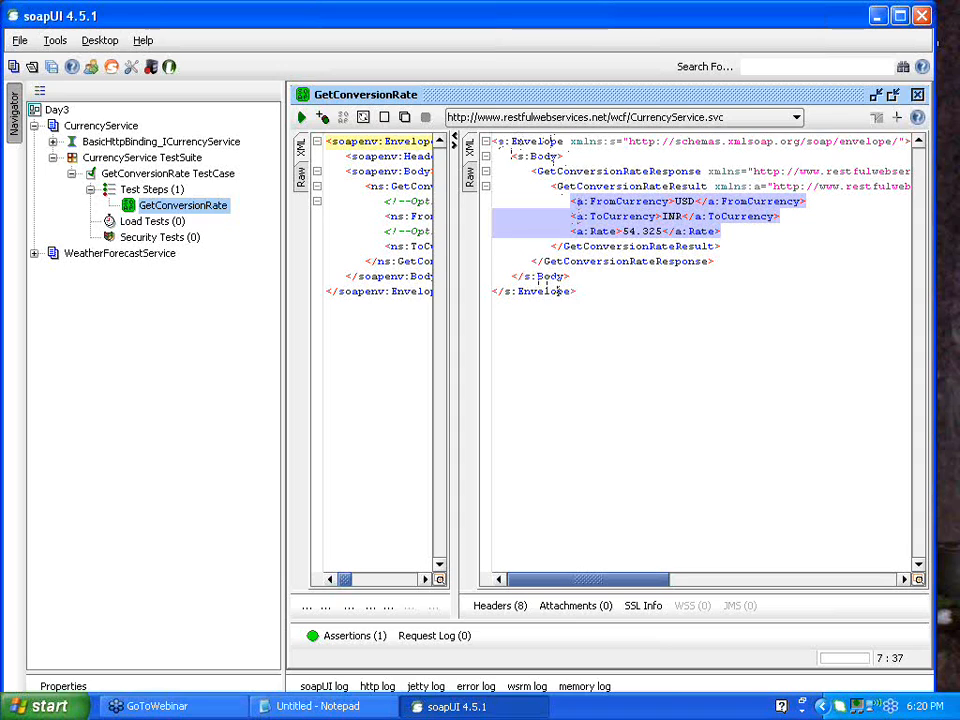
pyautogui.click(605, 320)
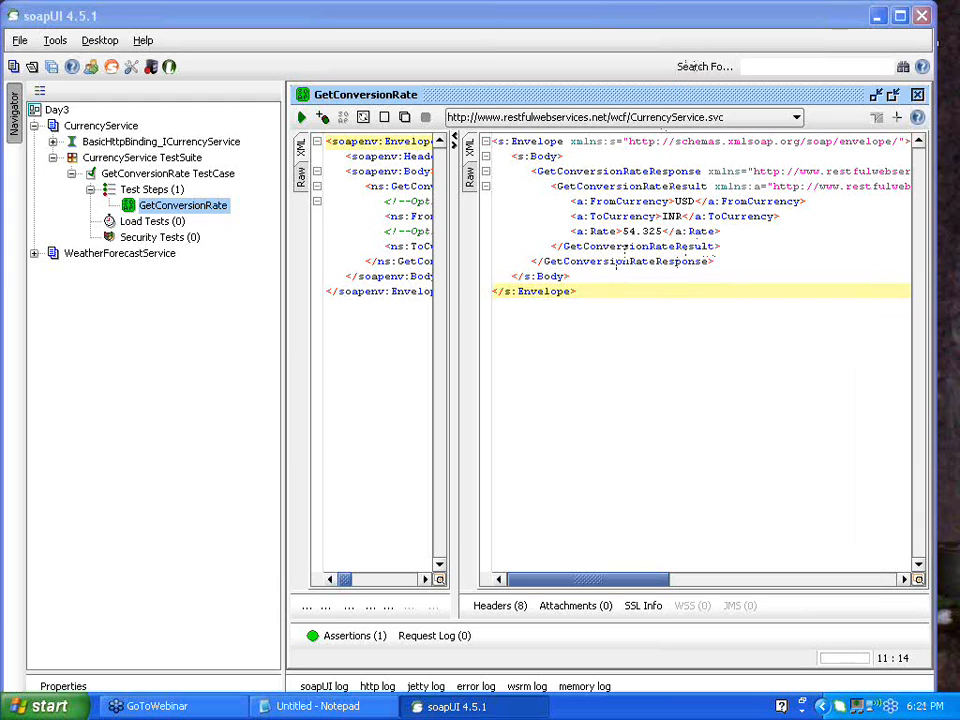
# Step: Trace the Rate element and its value through the a prefix to the xmlns:a declaration, and compare it with xmlns:s on Envelope
pyautogui.click(612, 141)
pyautogui.doubleClick(760, 186)
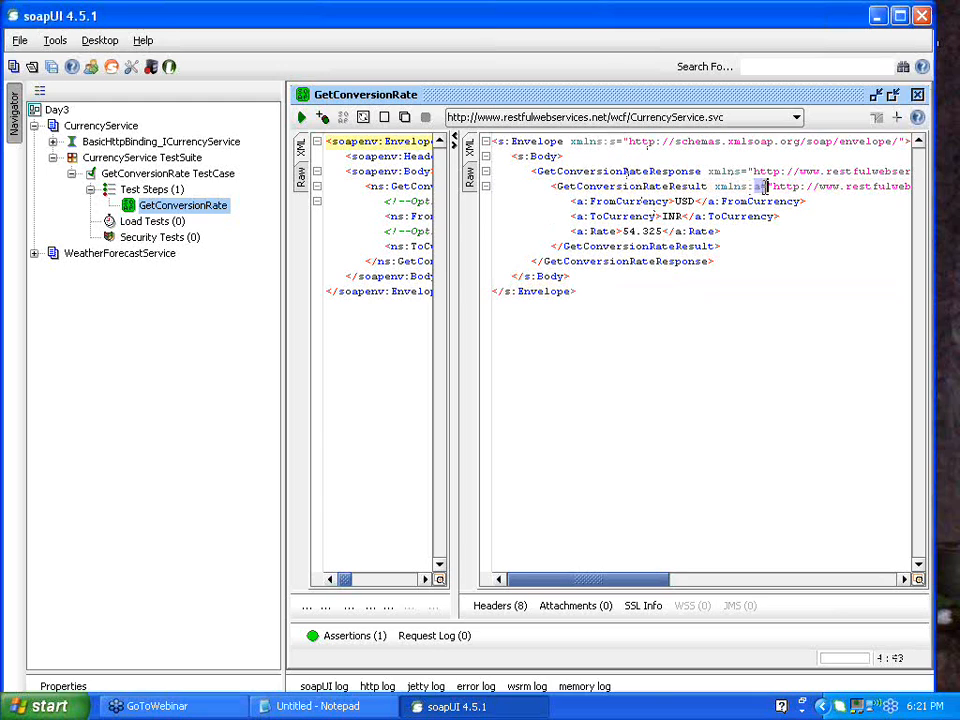
pyautogui.moveTo(589, 232); pyautogui.dragTo(663, 229)
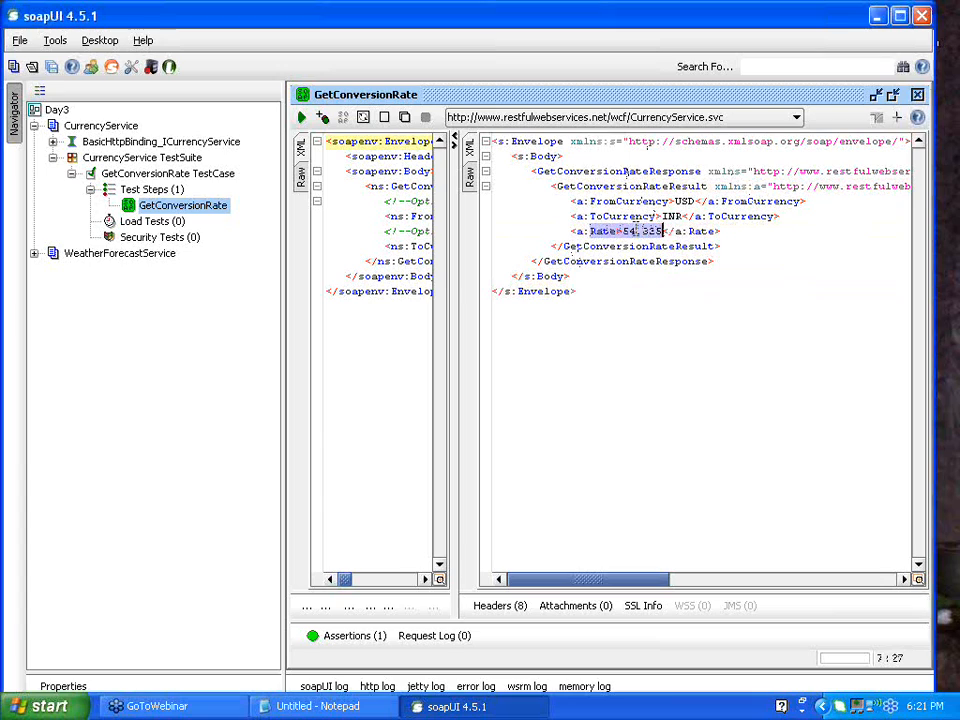
pyautogui.moveTo(584, 230); pyautogui.dragTo(577, 230)
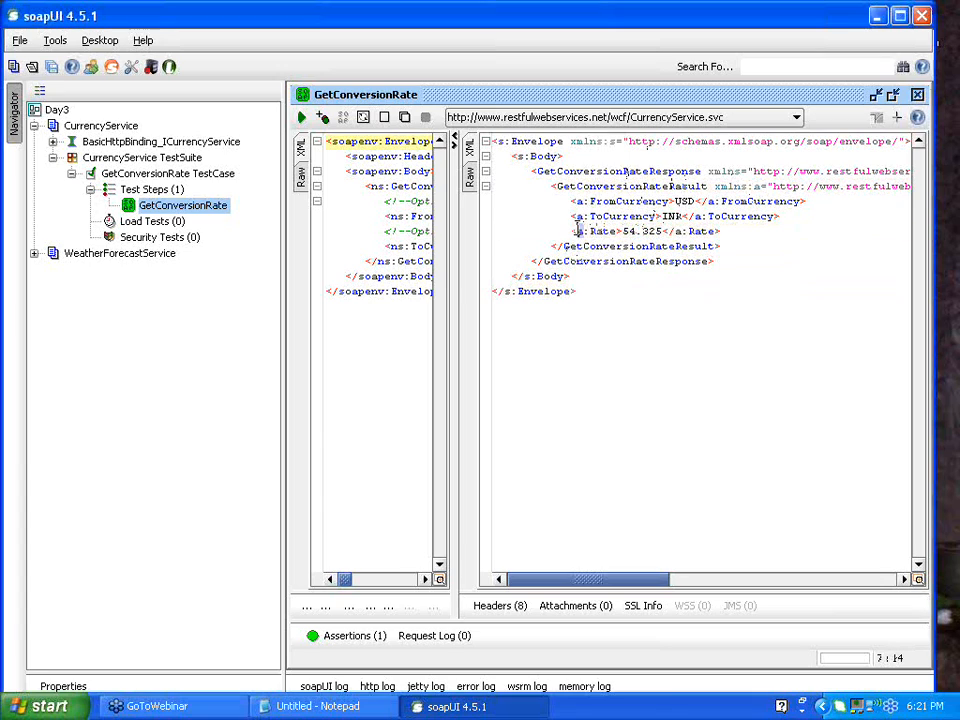
pyautogui.moveTo(763, 187); pyautogui.dragTo(718, 187)
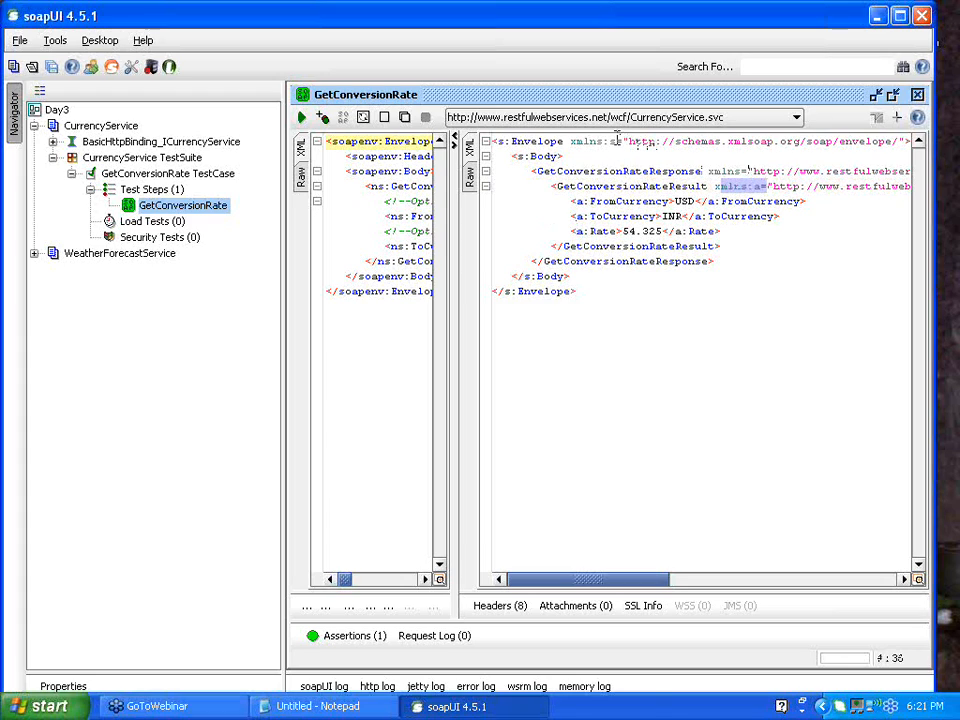
pyautogui.moveTo(617, 141); pyautogui.dragTo(570, 141)
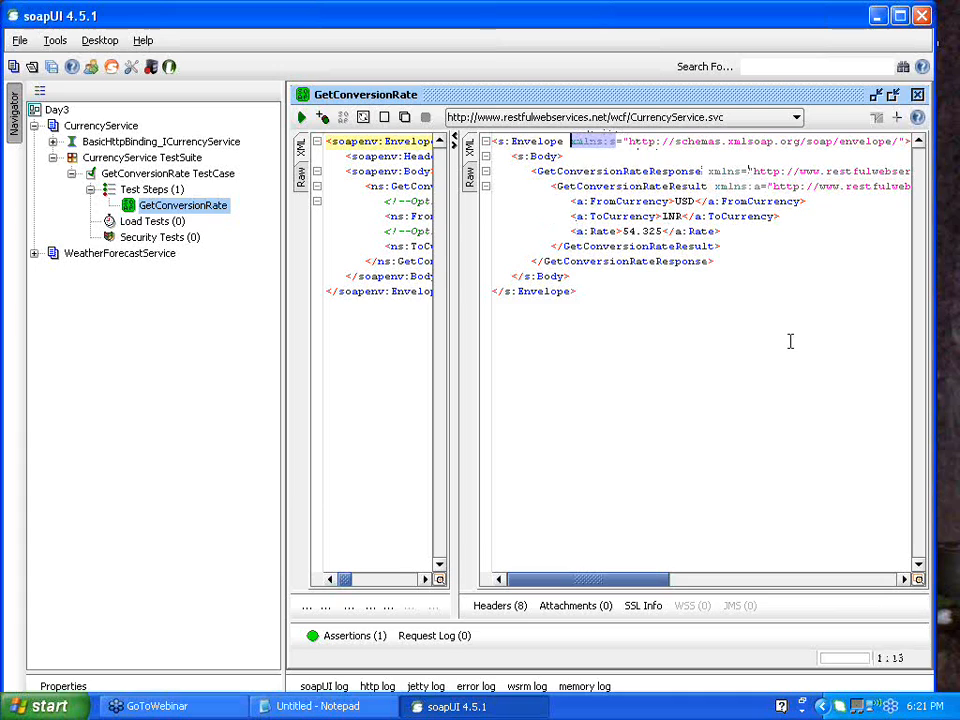
pyautogui.click(662, 233)
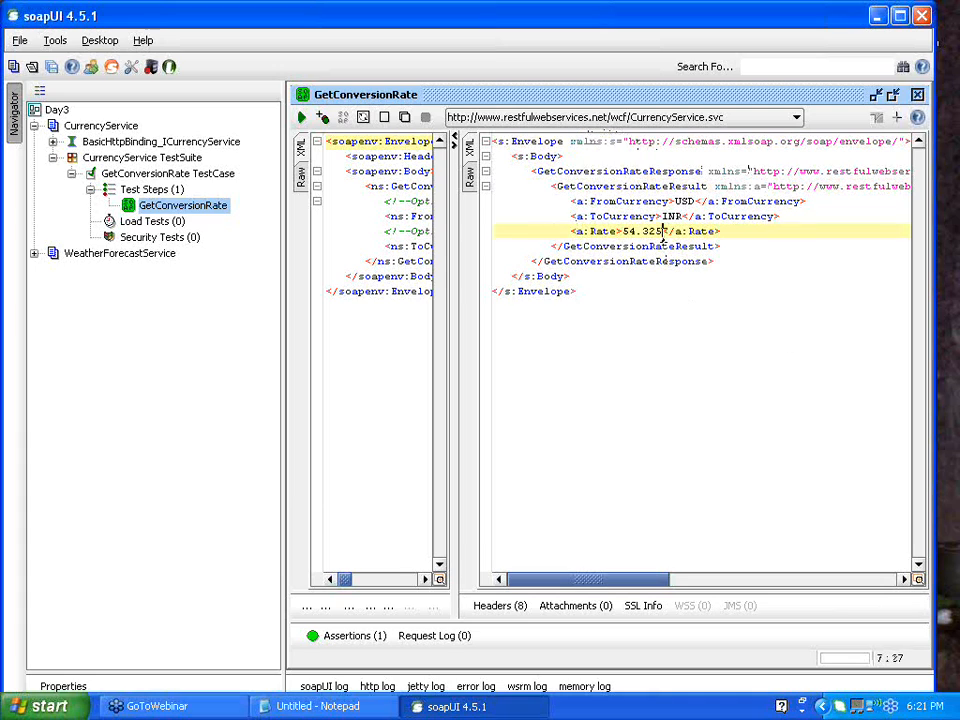
pyautogui.moveTo(662, 236); pyautogui.dragTo(623, 234)
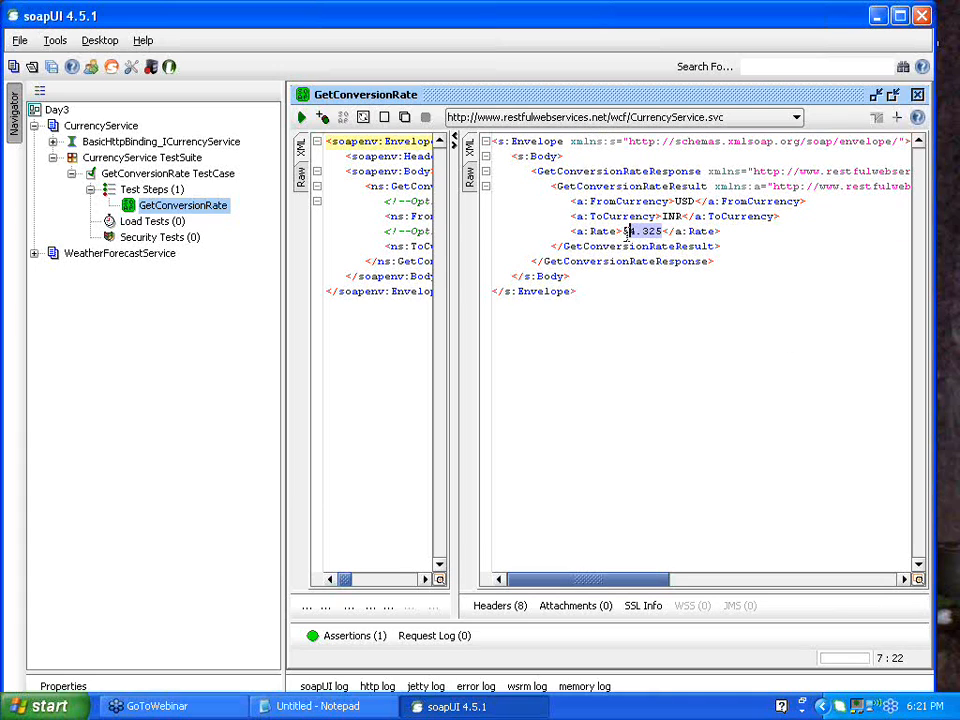
pyautogui.click(580, 230)
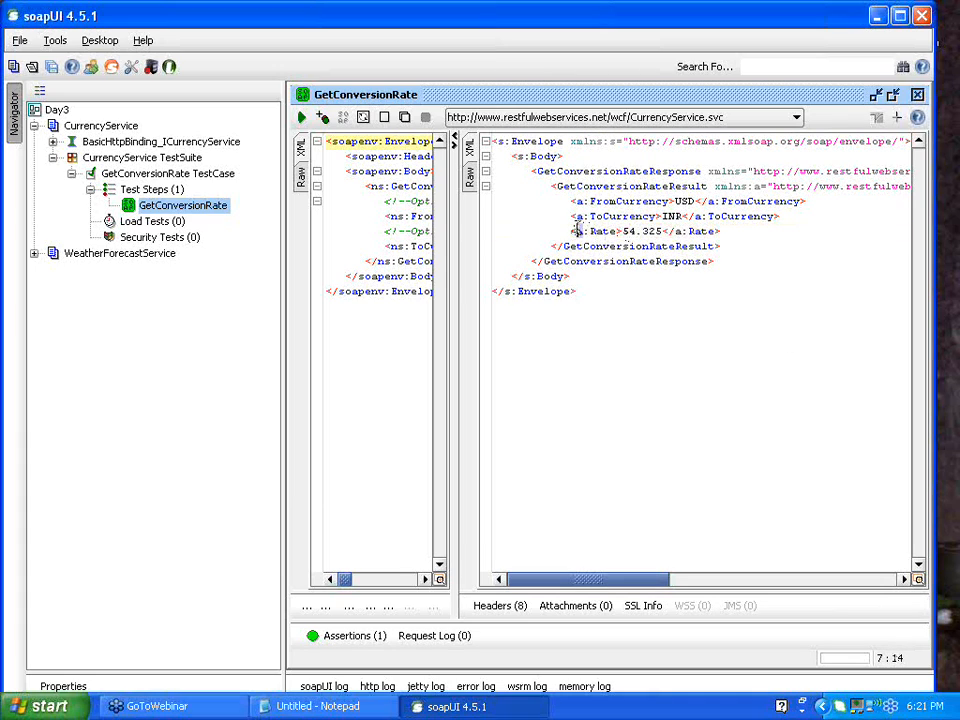
pyautogui.click(752, 186)
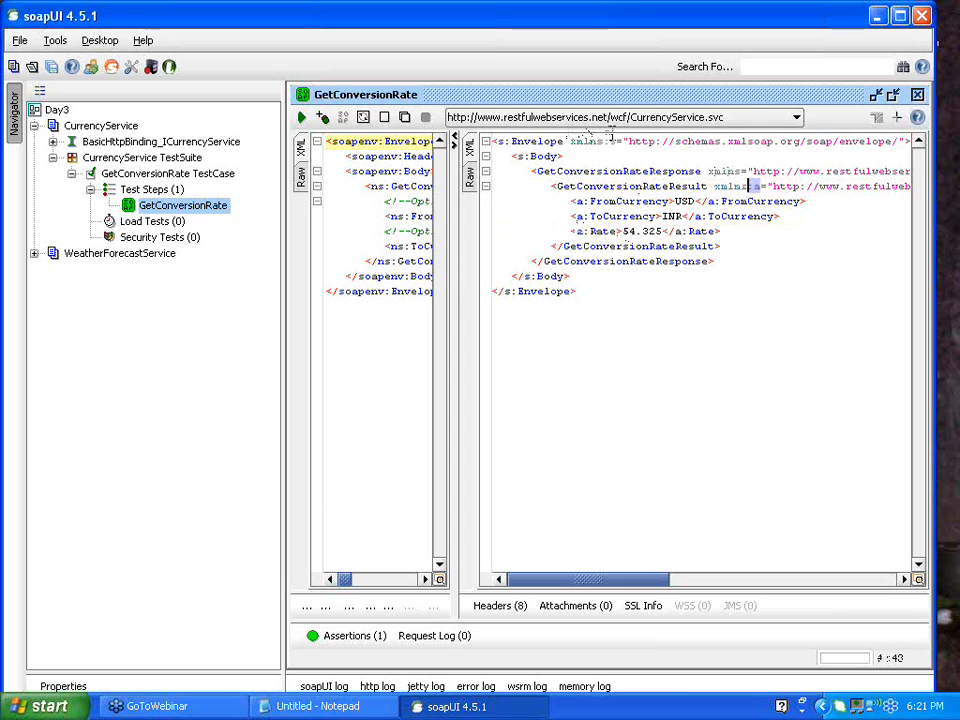
pyautogui.click(621, 141)
pyautogui.click(604, 141)
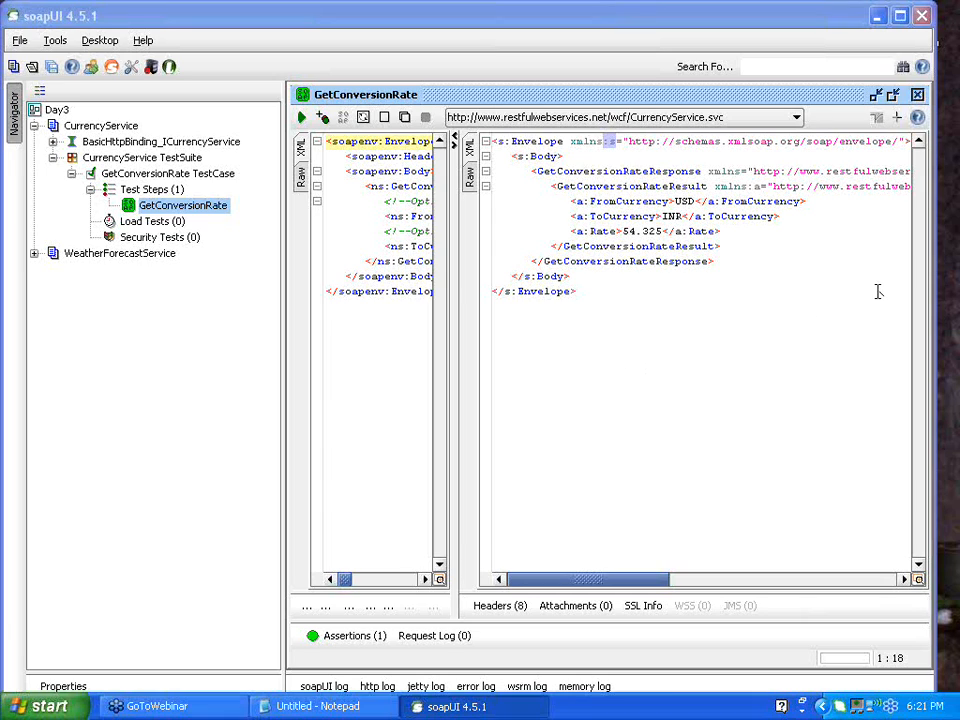
# Step: Remove the existing XPath Match assertion from the GetConversionRate test step
pyautogui.click(378, 635)
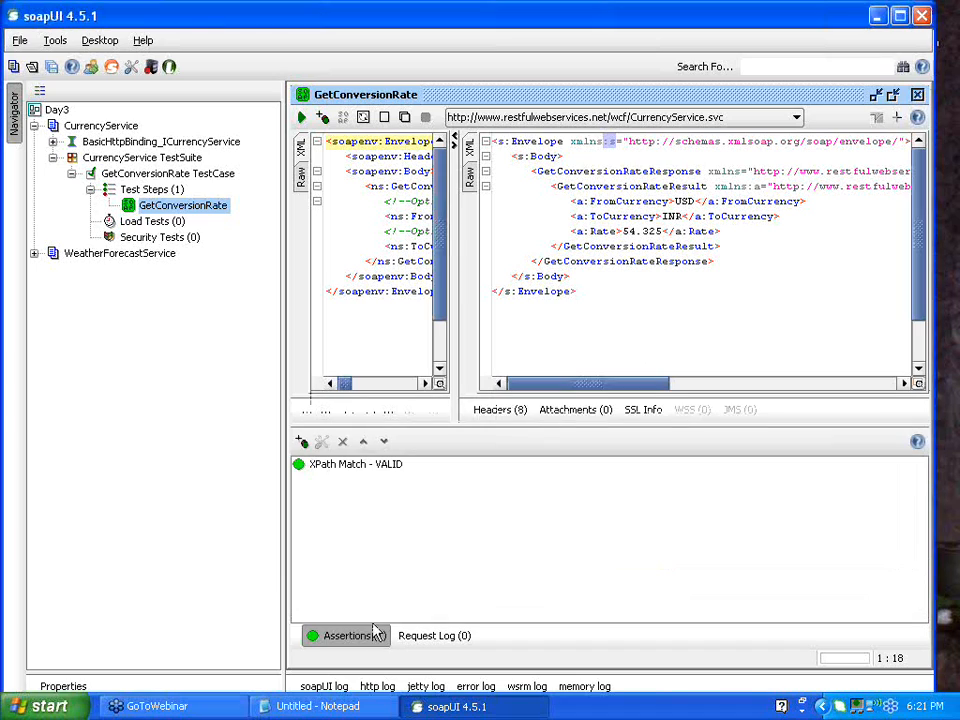
pyautogui.click(385, 464)
pyautogui.click(343, 442)
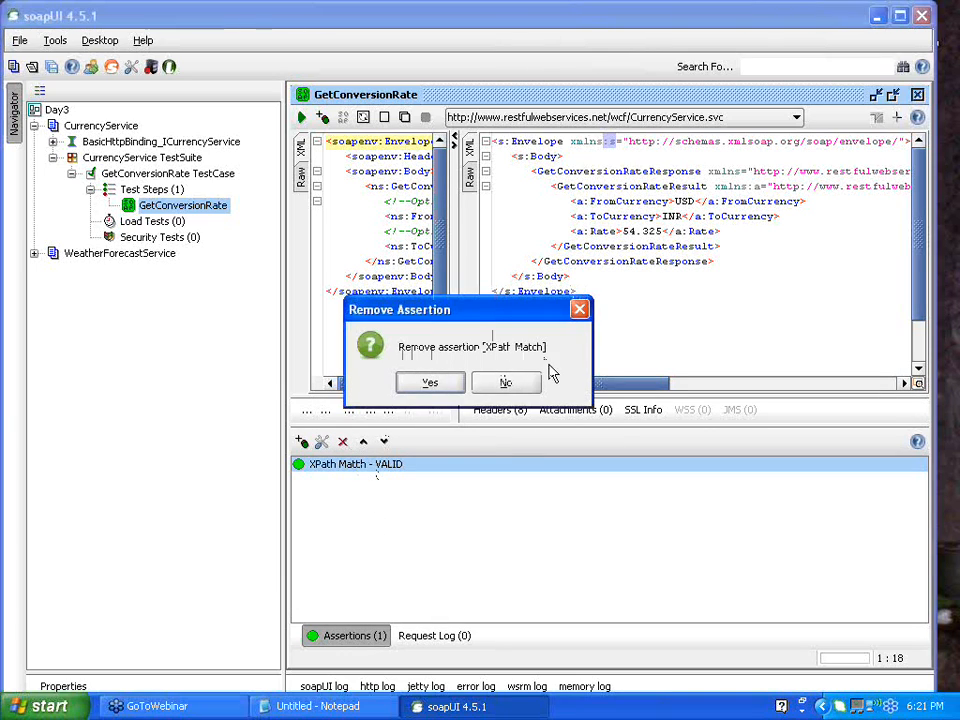
pyautogui.click(433, 386)
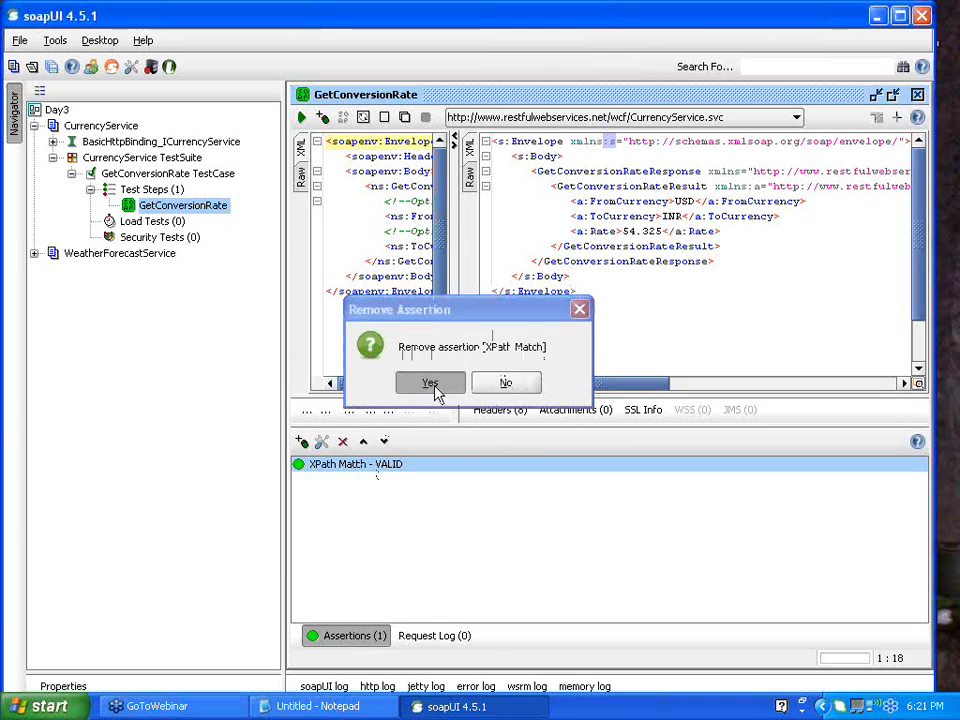
pyautogui.click(302, 447)
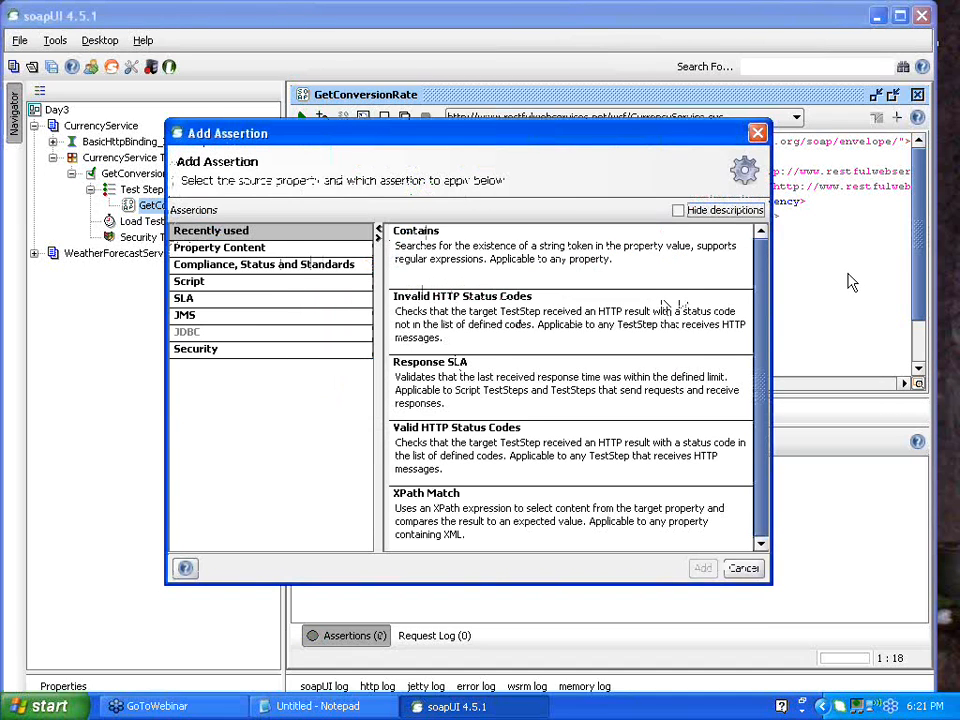
pyautogui.click(743, 568)
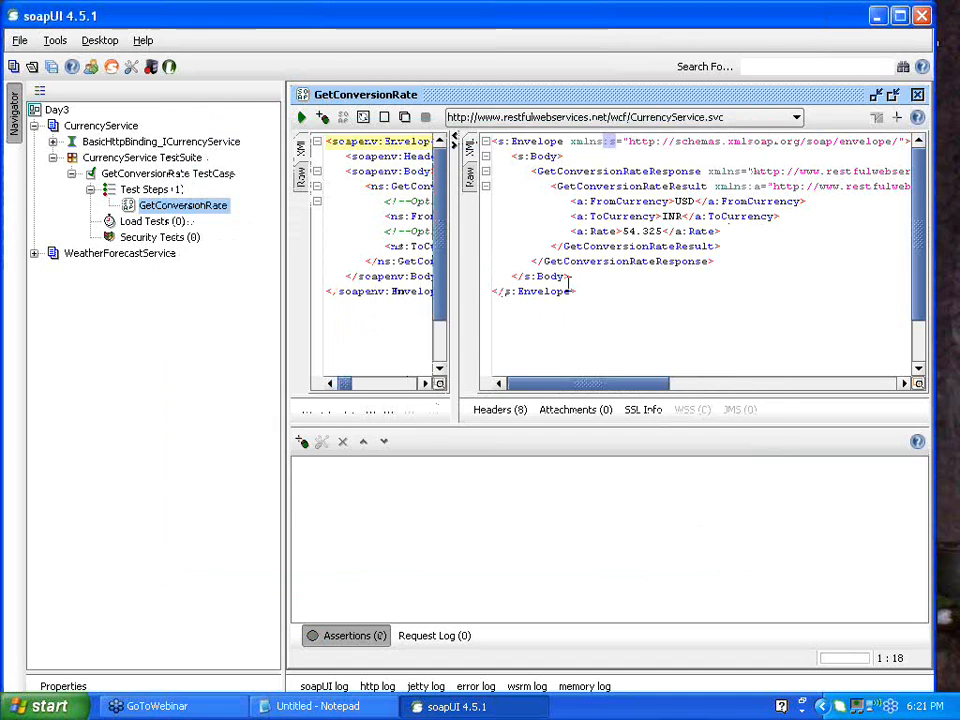
# Step: Copy the complete GetConversionRate response XML, from the opening to the closing Envelope tag
pyautogui.moveTo(572, 280); pyautogui.dragTo(371, 103)
pyautogui.rightClick(626, 200)
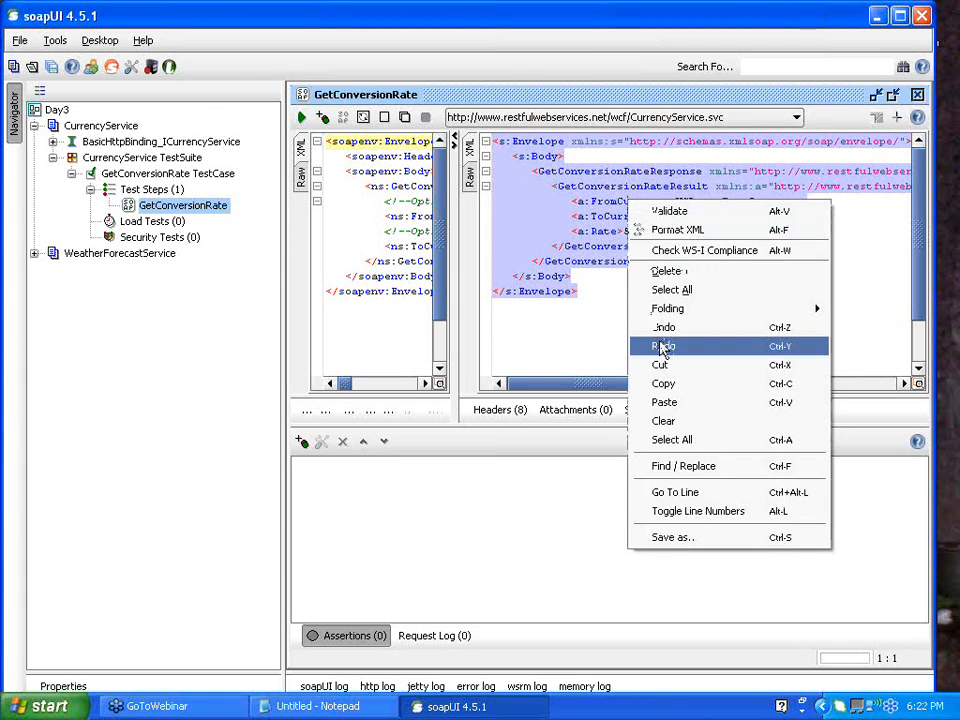
pyautogui.click(677, 390)
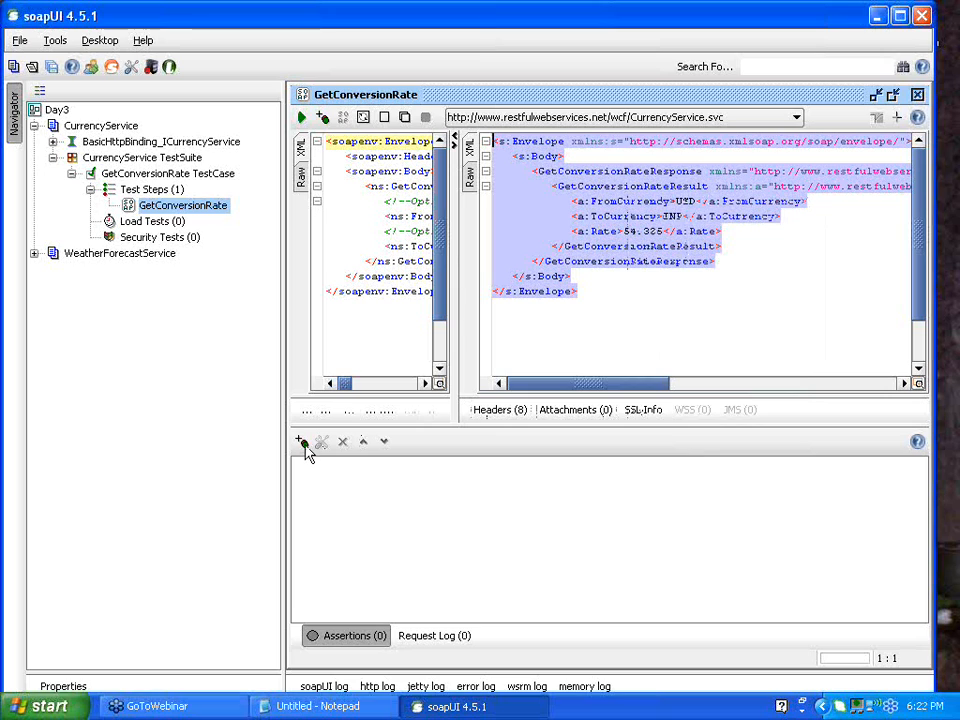
# Step: Start adding a new assertion to GetConversionRate and show the Property Content assertion types
pyautogui.click(304, 445)
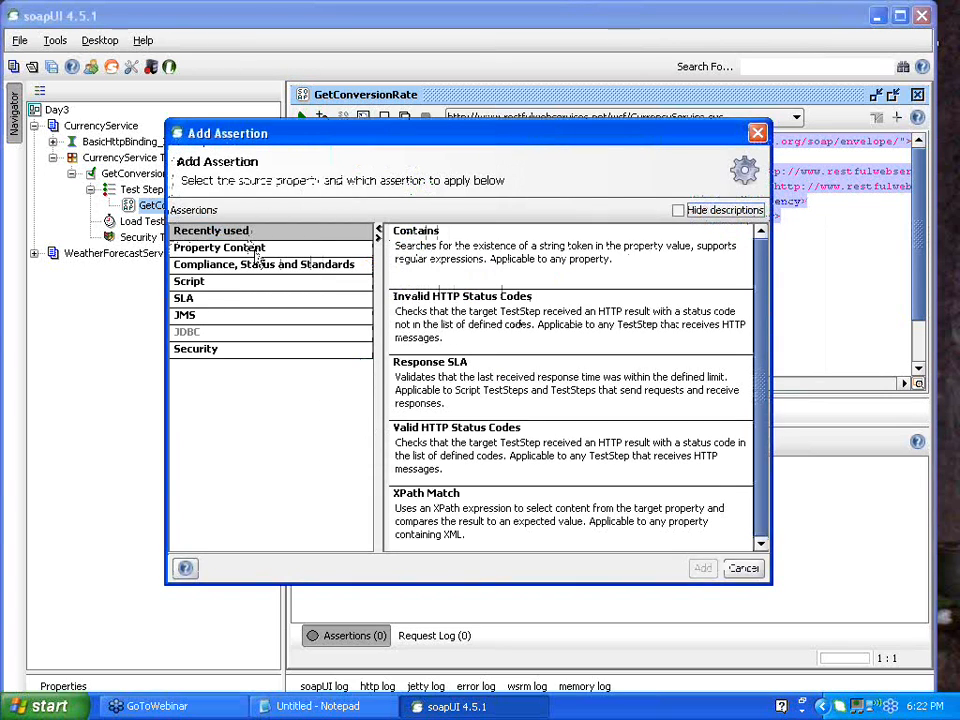
pyautogui.click(255, 250)
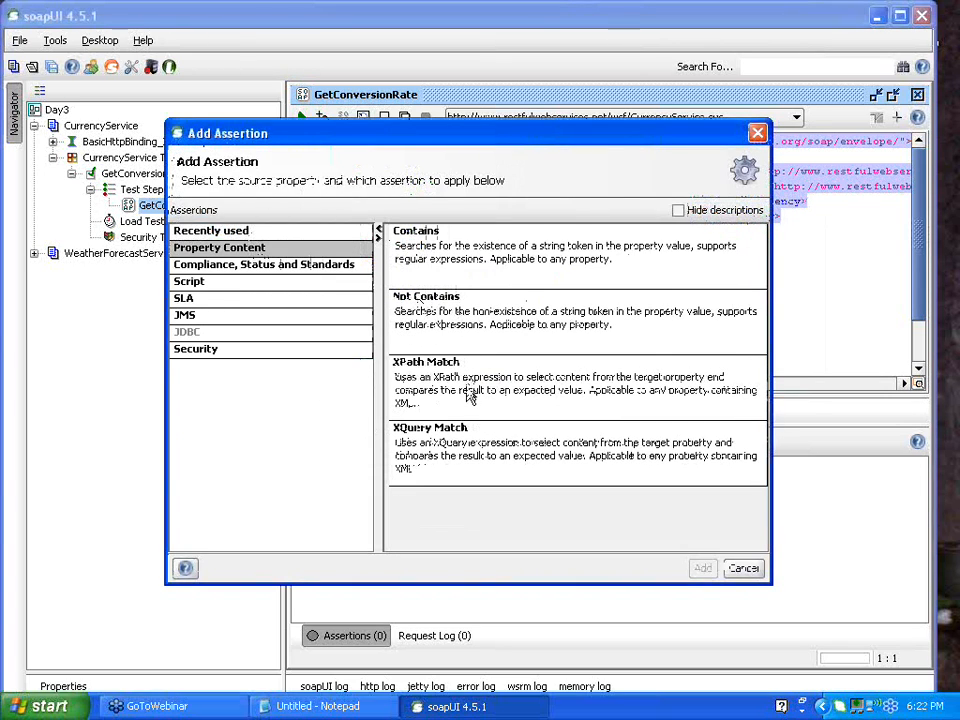